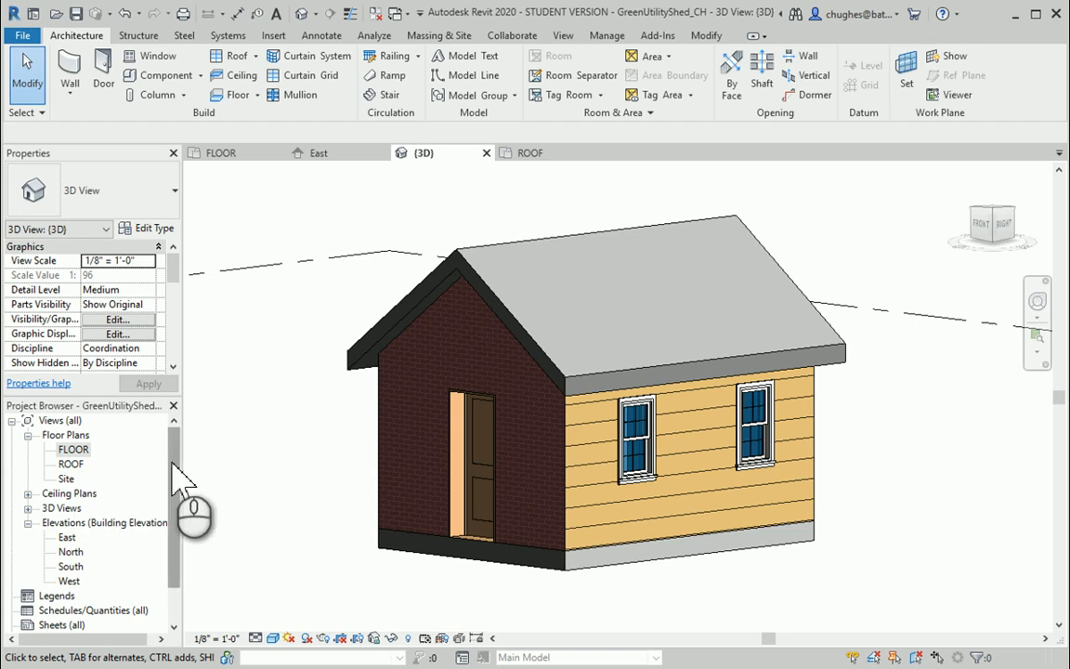
# Create sheet A101 using B 11 x 17 Horizontal.rfa, loaded from the US Imperial Titleblocks folder.
pyautogui.moveTo(173, 463); pyautogui.dragTo(173, 500)
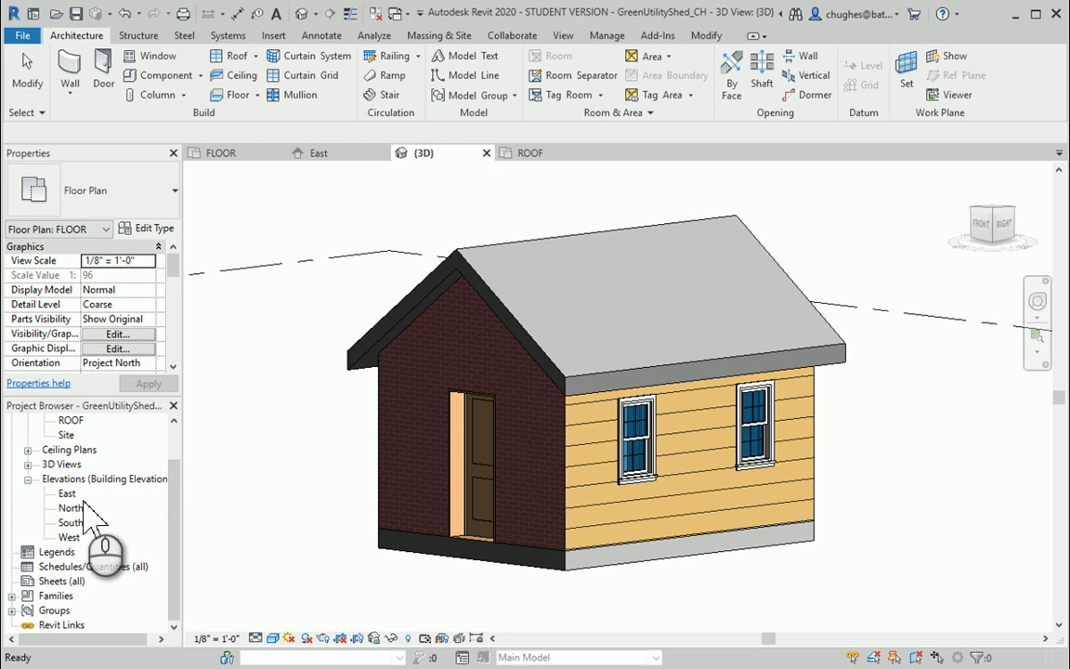
pyautogui.click(56, 582)
pyautogui.rightClick(57, 581)
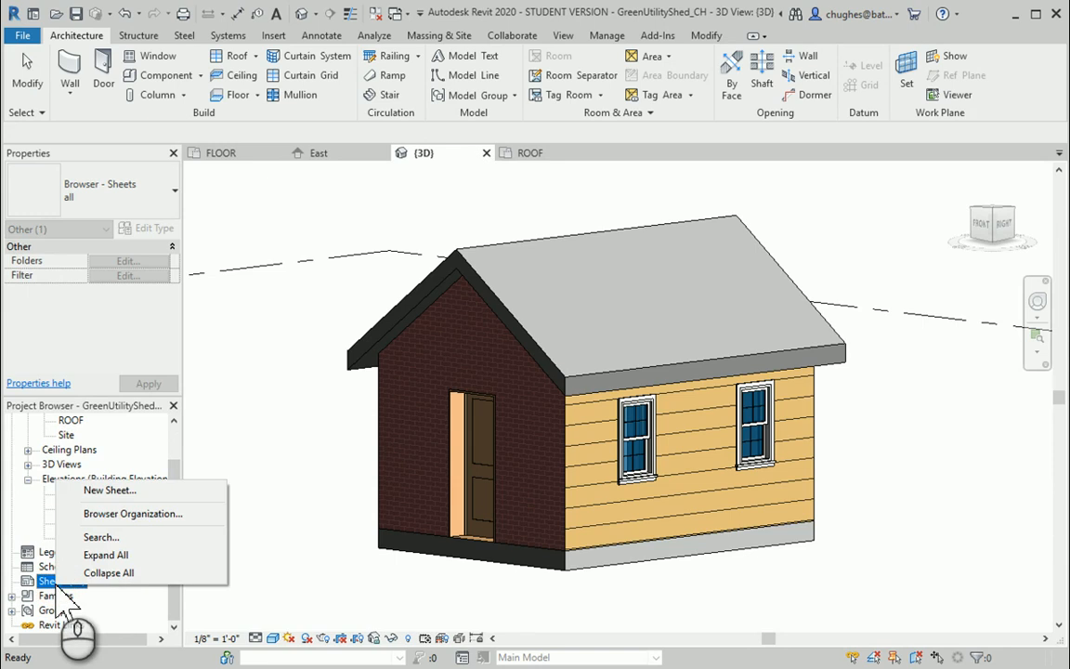
pyautogui.click(109, 491)
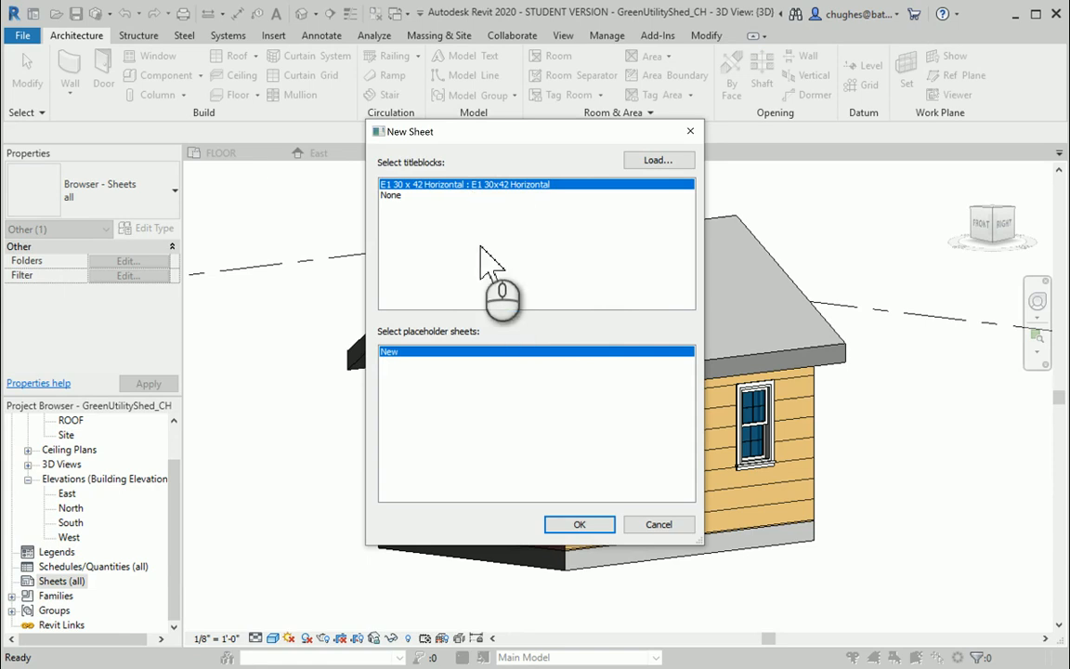
pyautogui.click(658, 163)
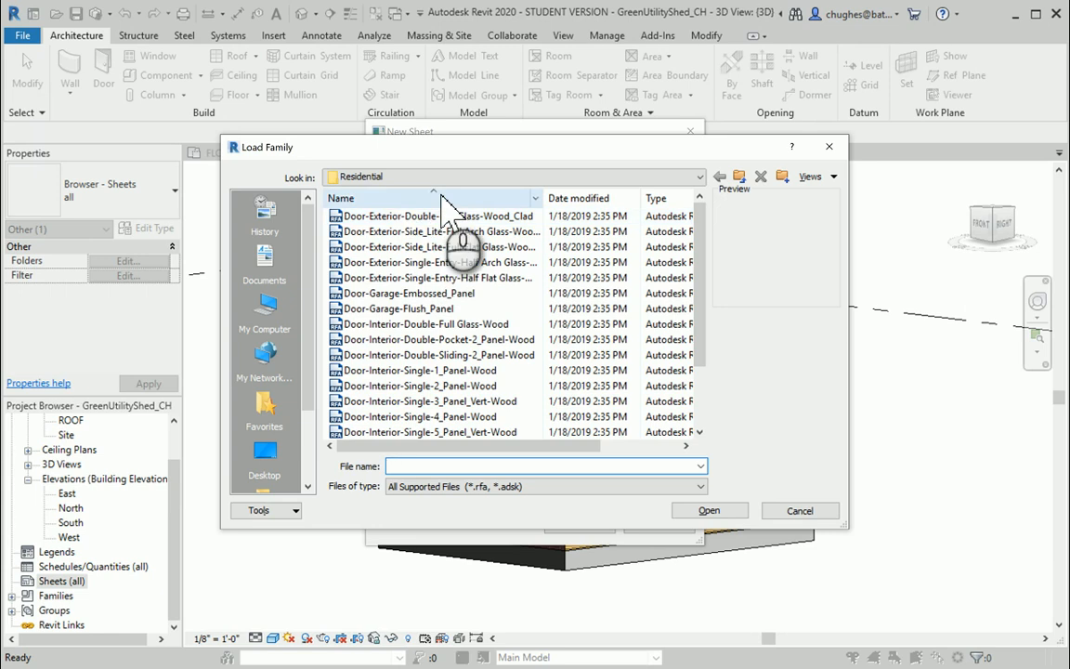
pyautogui.click(740, 177)
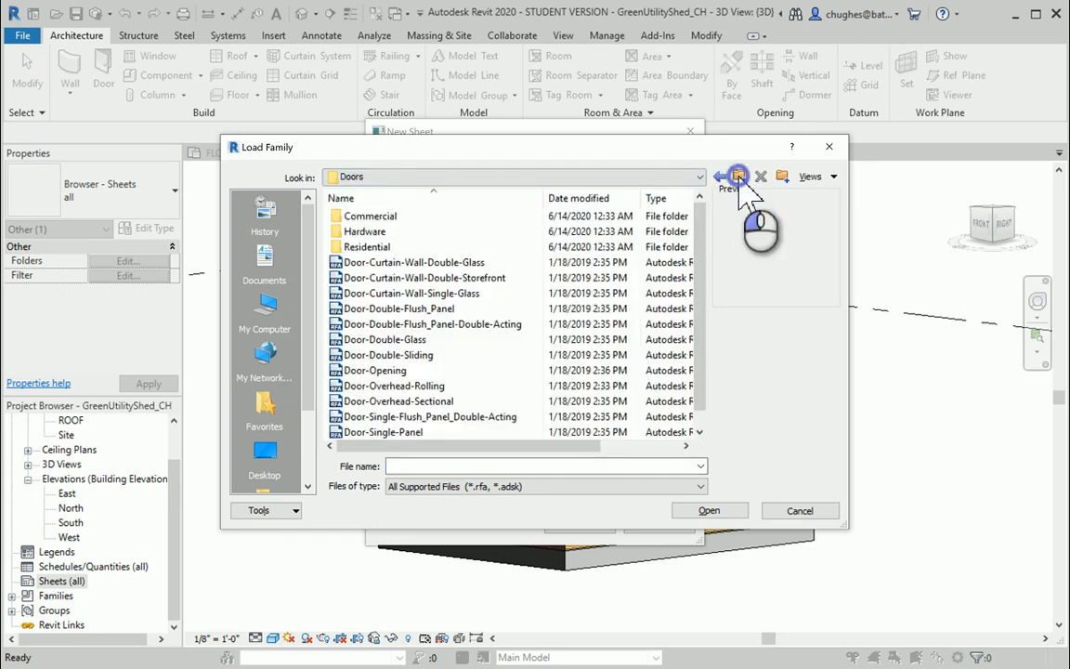
pyautogui.click(740, 176)
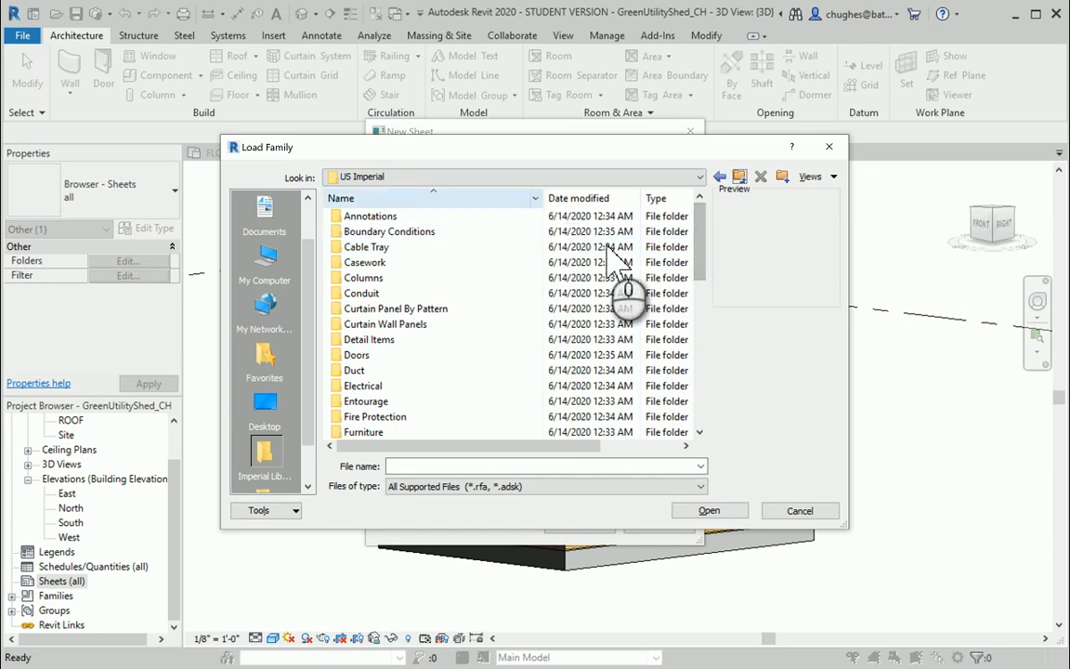
pyautogui.moveTo(700, 270); pyautogui.dragTo(708, 432)
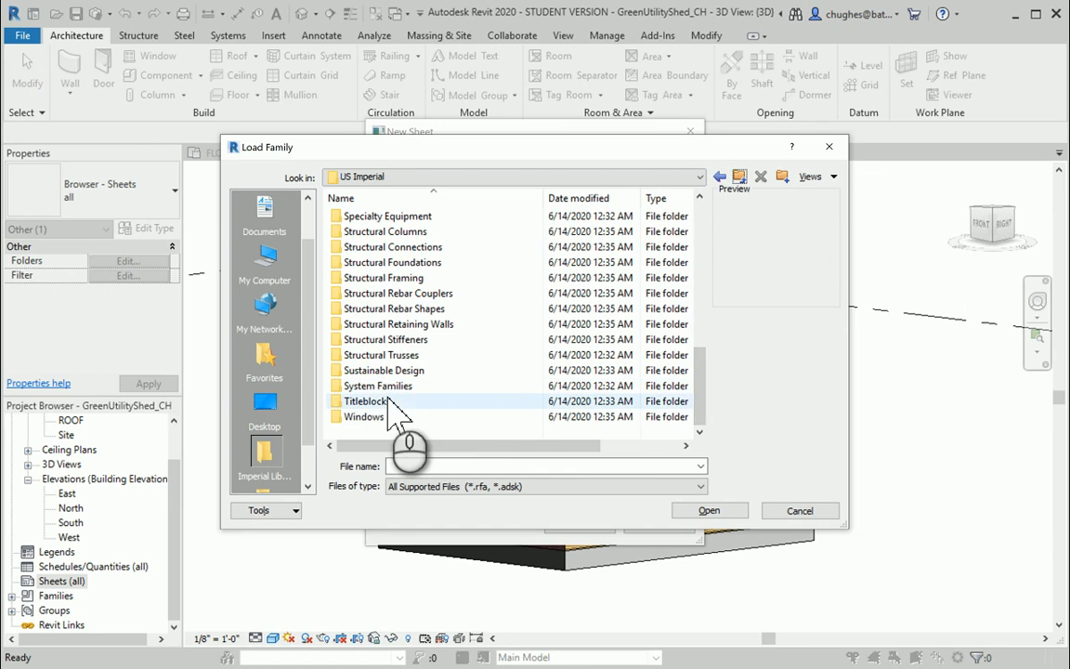
pyautogui.doubleClick(391, 404)
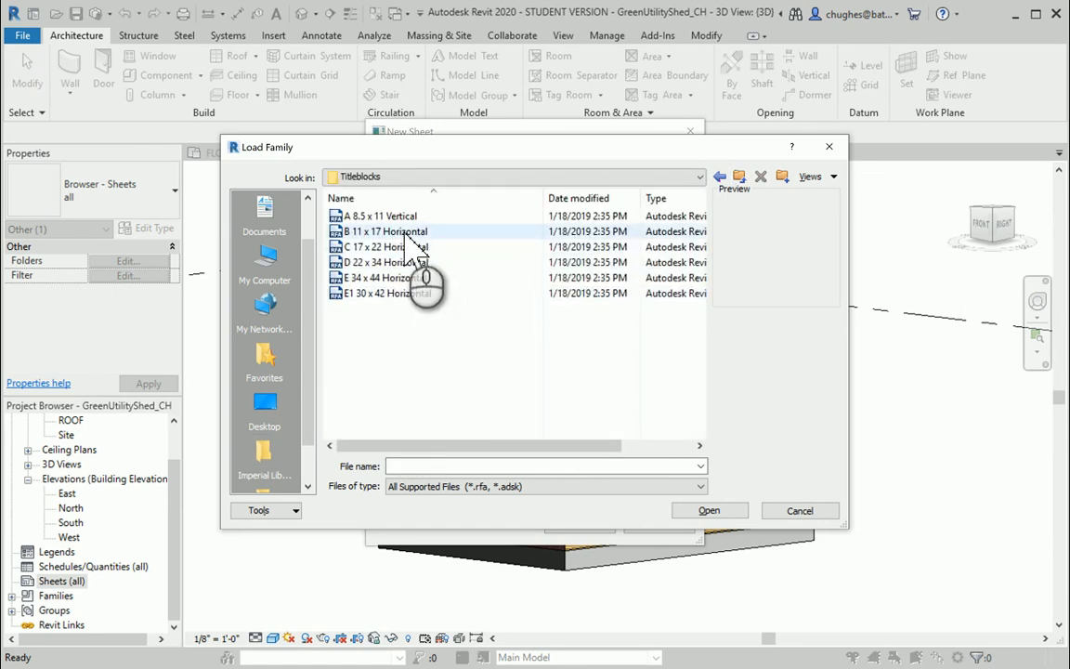
pyautogui.click(406, 232)
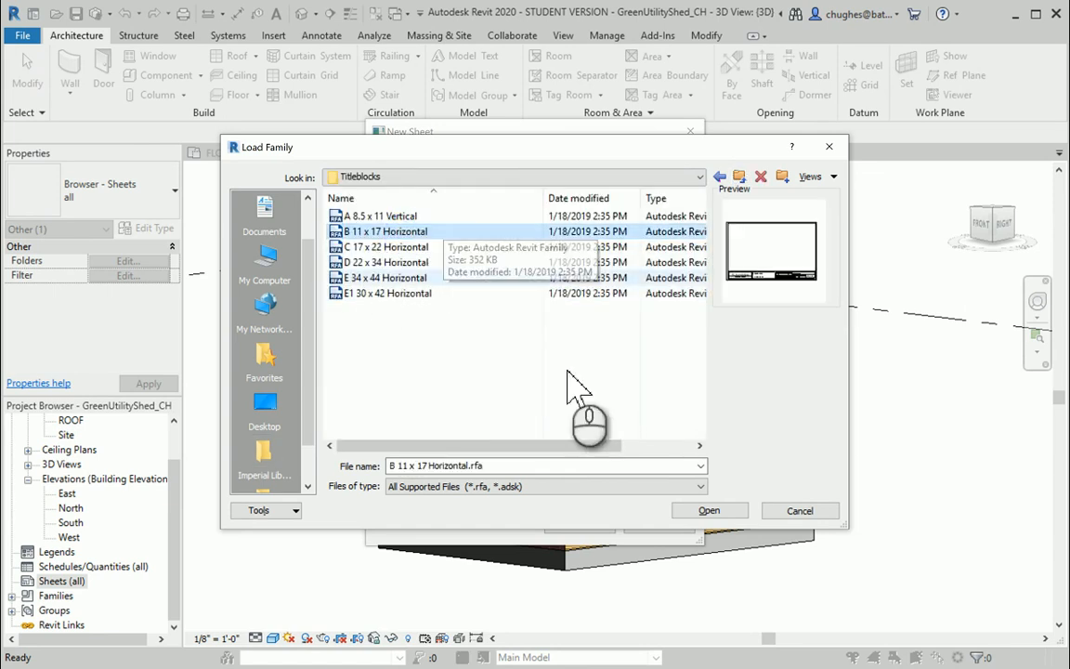
pyautogui.click(710, 512)
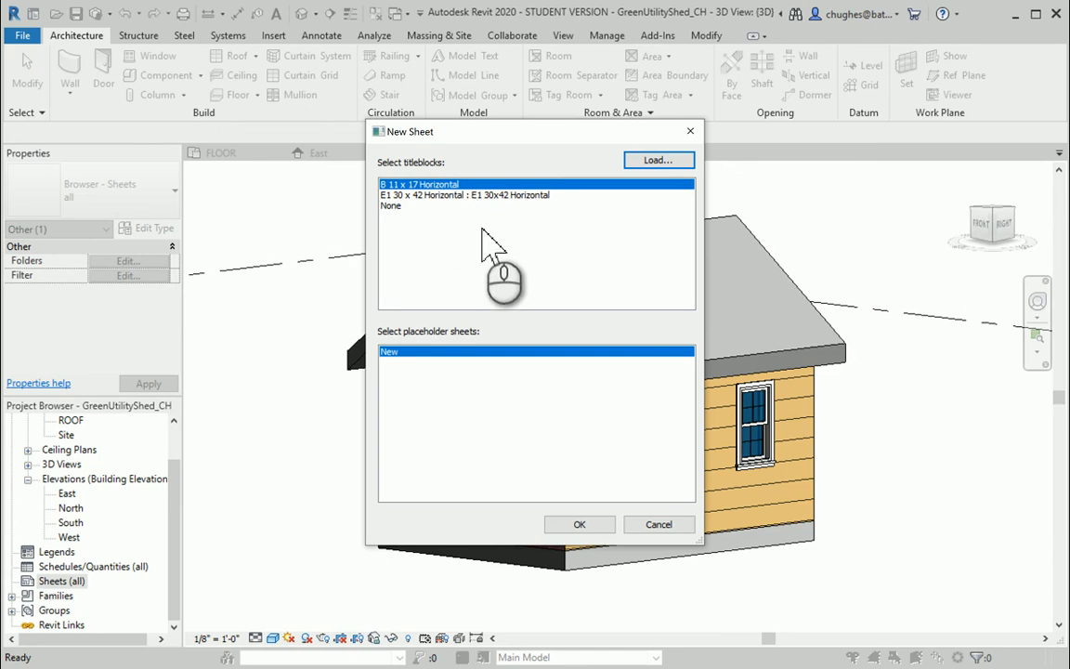
pyautogui.click(583, 526)
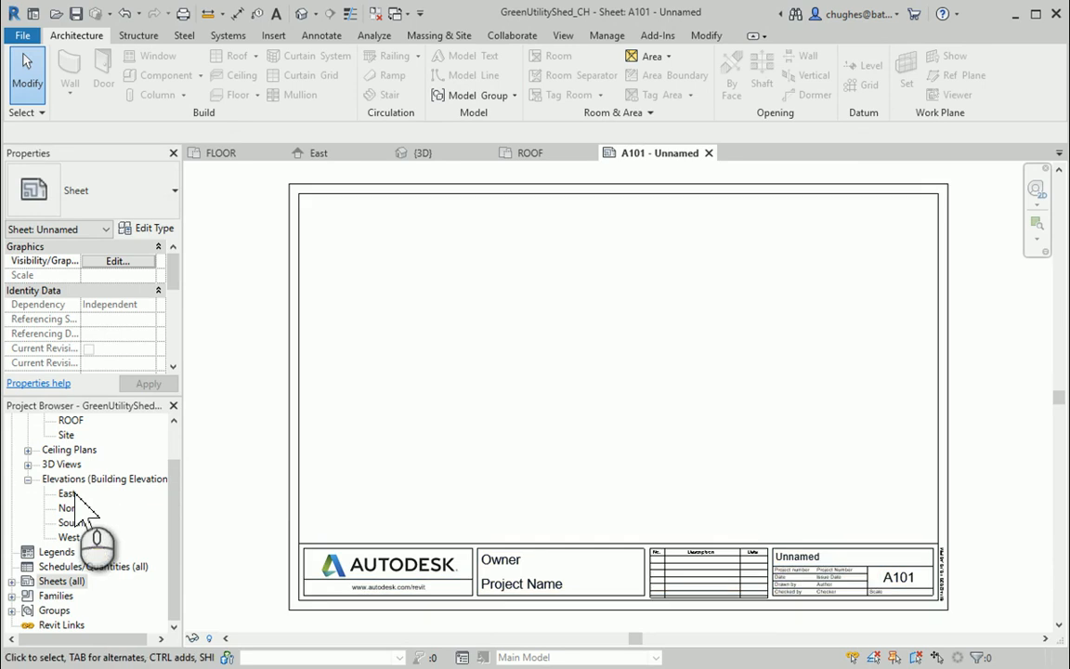
# Expand Sheets (all) to reveal A101 - Unnamed and bring up its options.
pyautogui.click(12, 582)
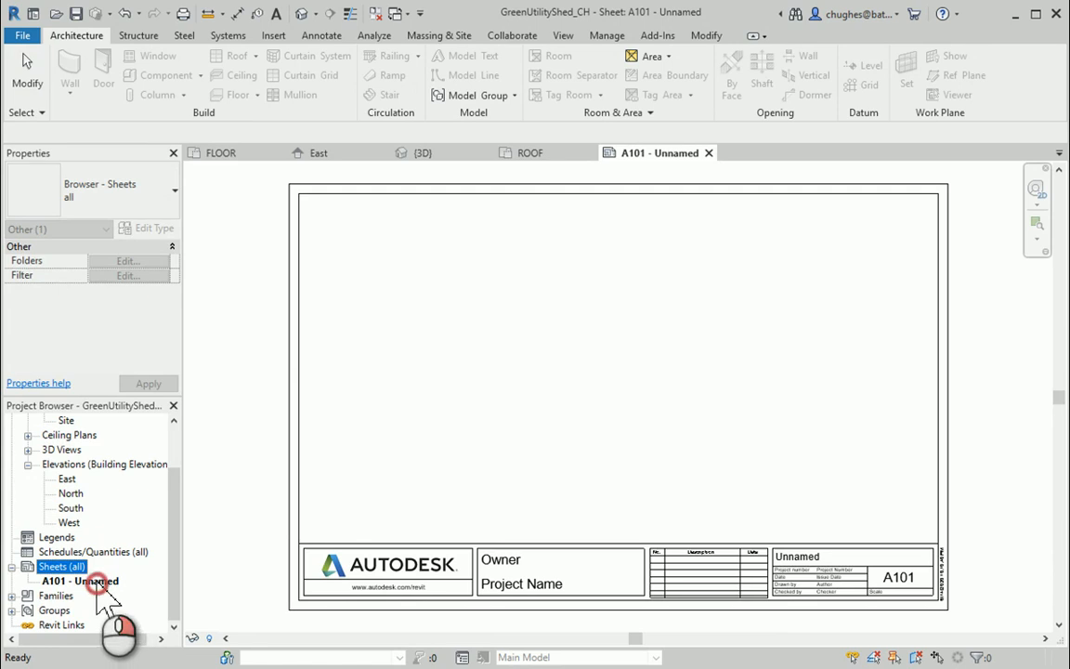
pyautogui.rightClick(93, 581)
# Rename sheet A101 from Unnamed to 'Green Utility Shed'.
pyautogui.click(139, 446)
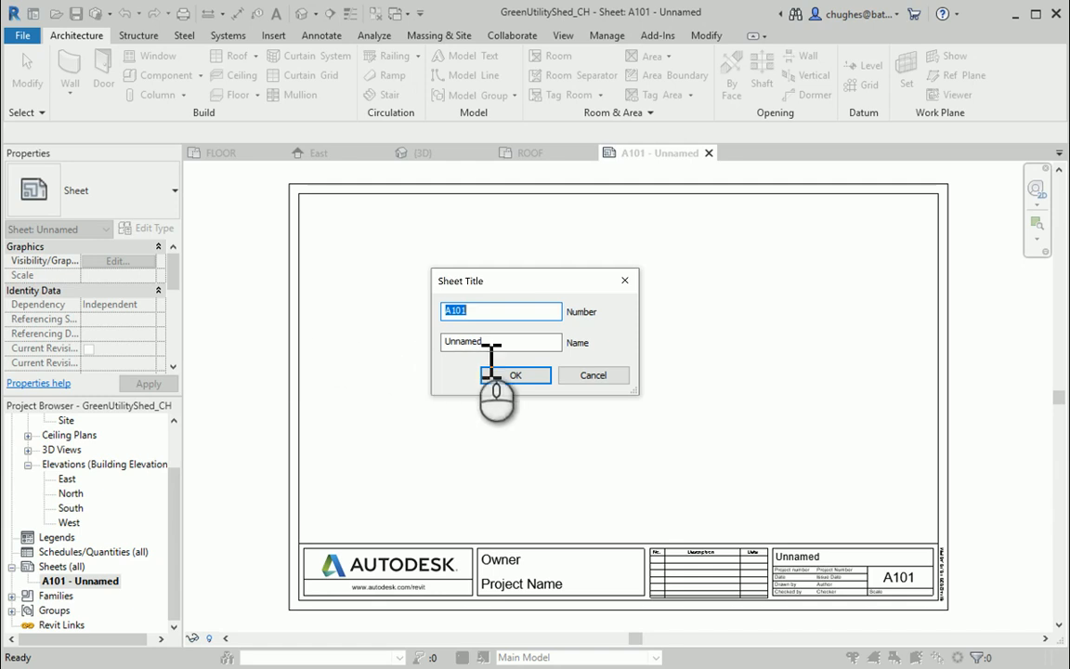
pyautogui.moveTo(474, 341); pyautogui.dragTo(426, 338)
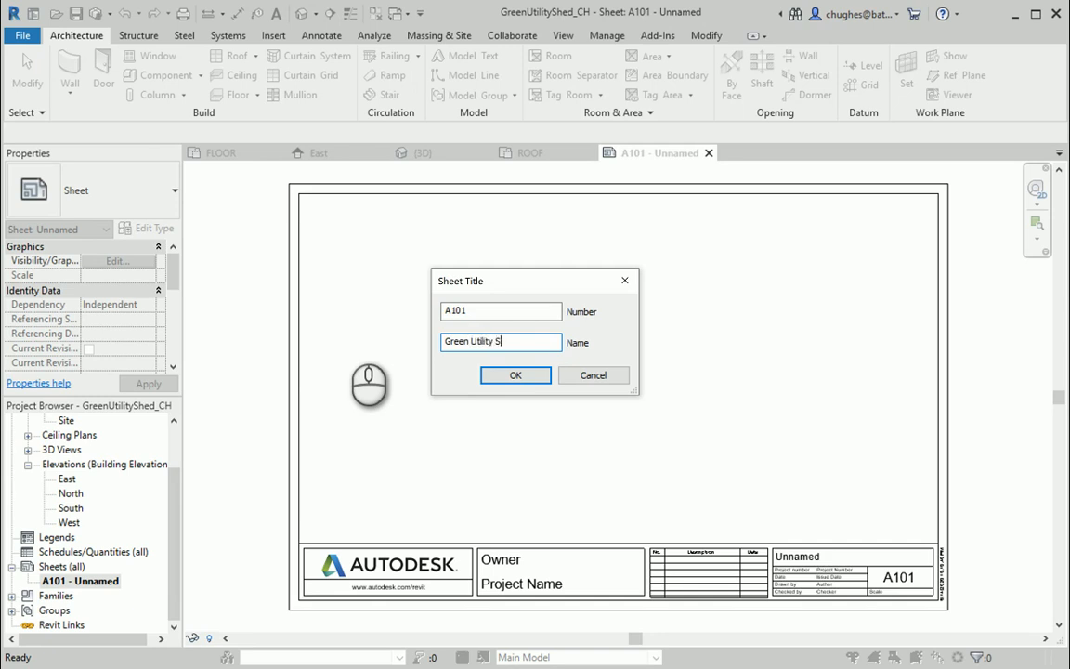
pyautogui.click(517, 375)
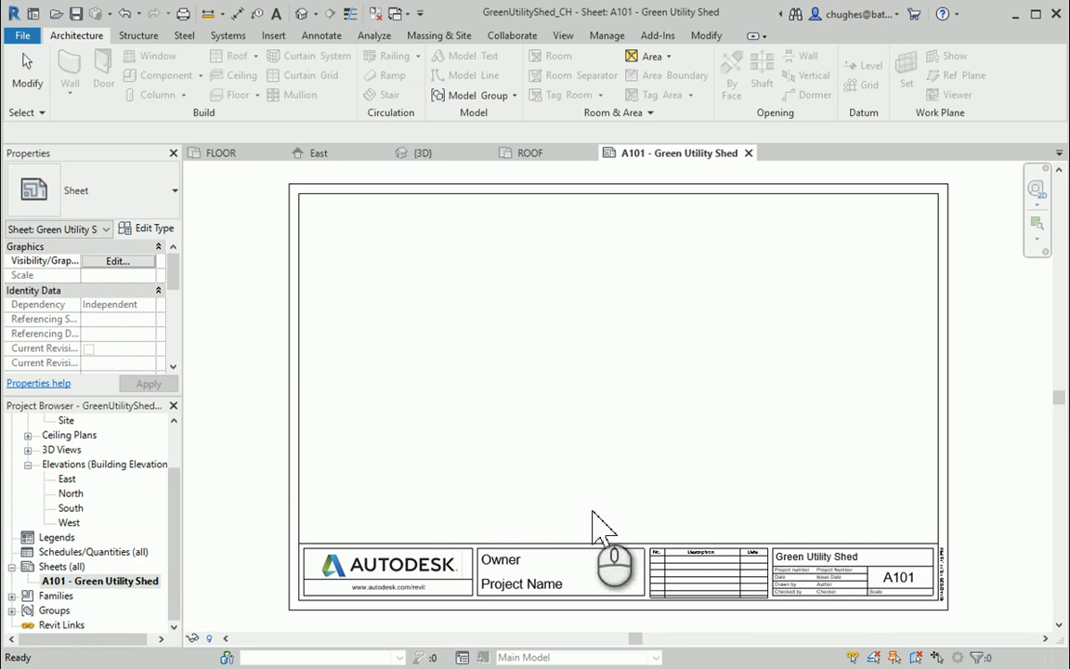
pyautogui.scroll(3, 509, 566)
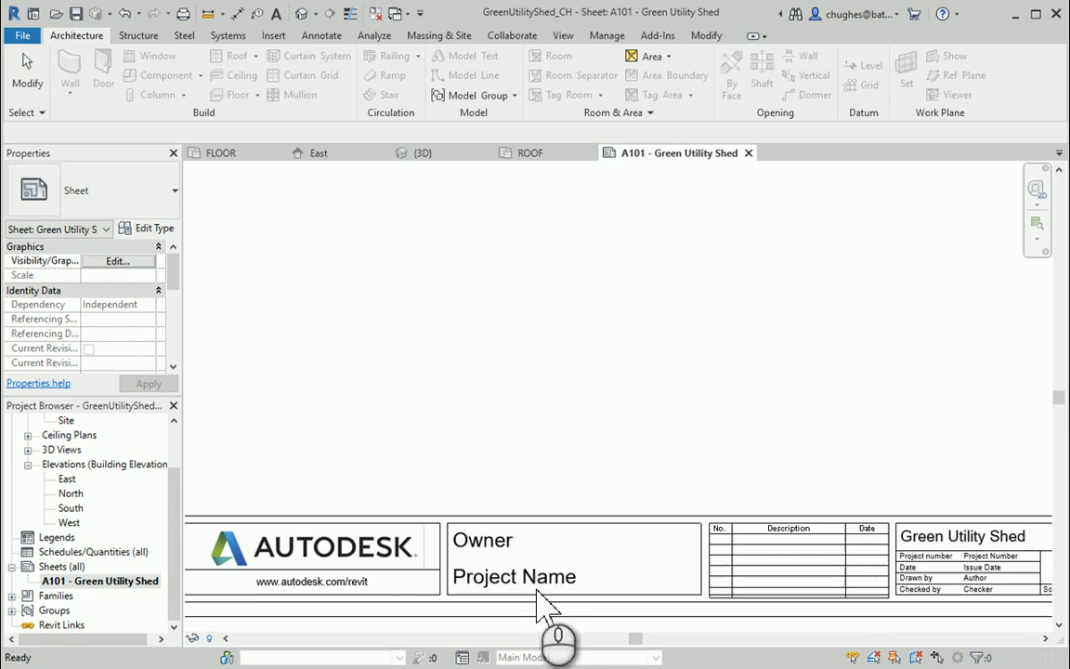
pyautogui.moveTo(555, 555); pyautogui.dragTo(399, 436, button='middle')
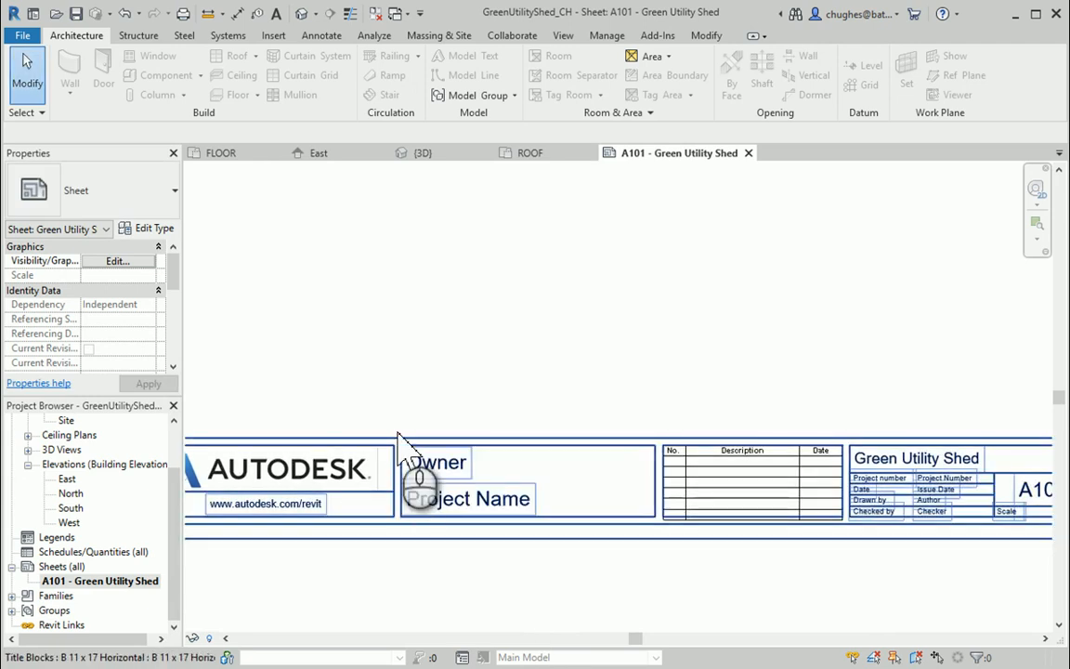
pyautogui.click(324, 446)
pyautogui.doubleClick(487, 426)
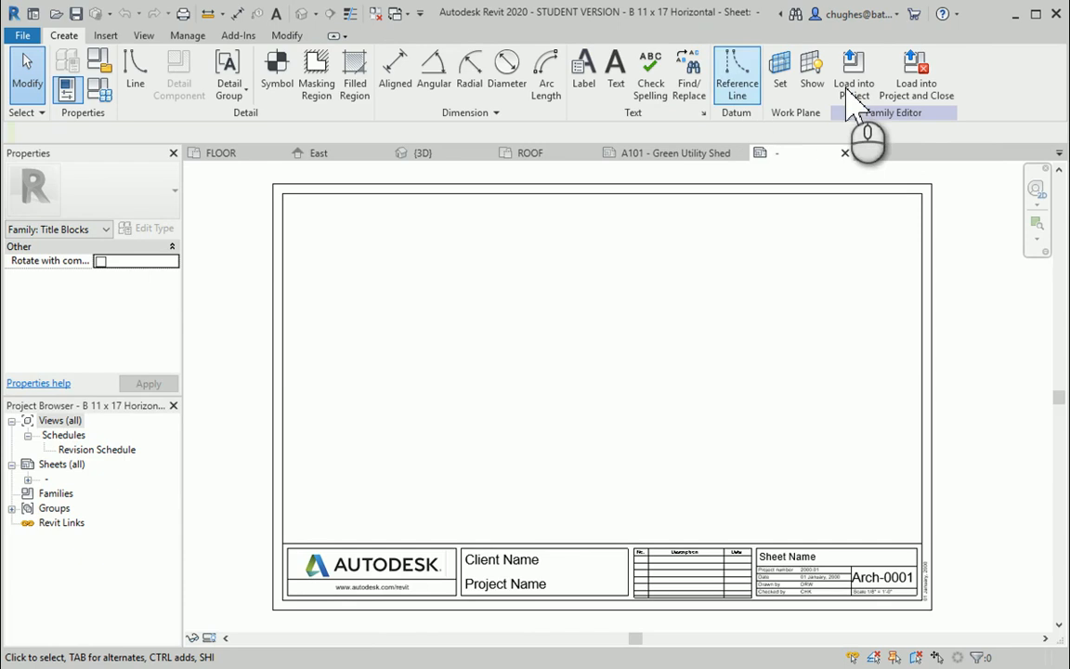
pyautogui.click(918, 102)
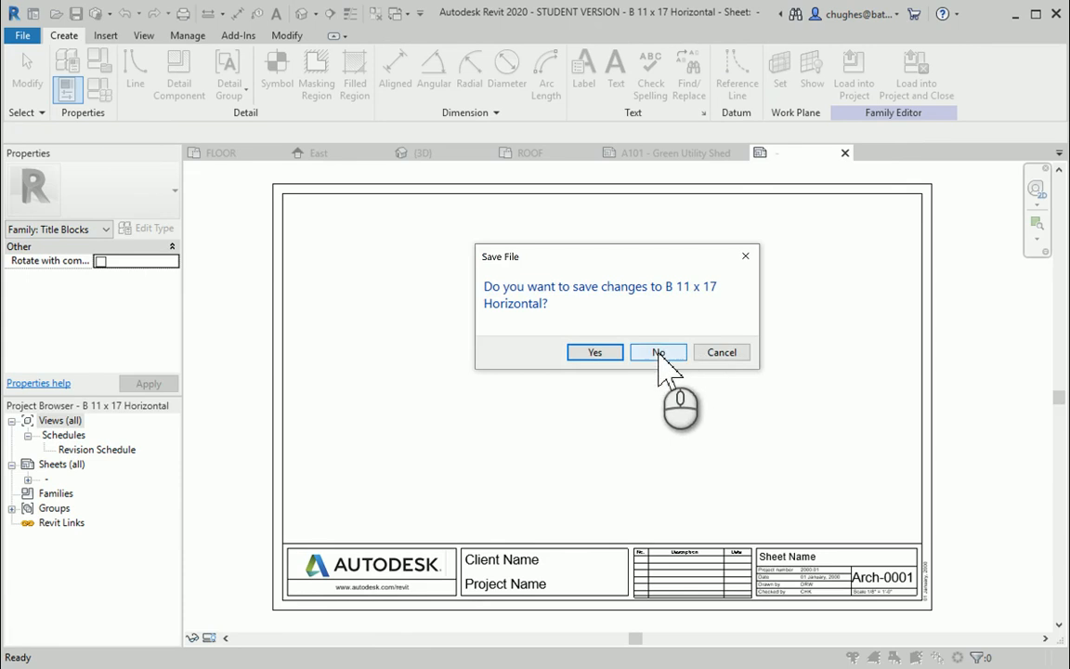
pyautogui.click(659, 352)
pyautogui.click(638, 462)
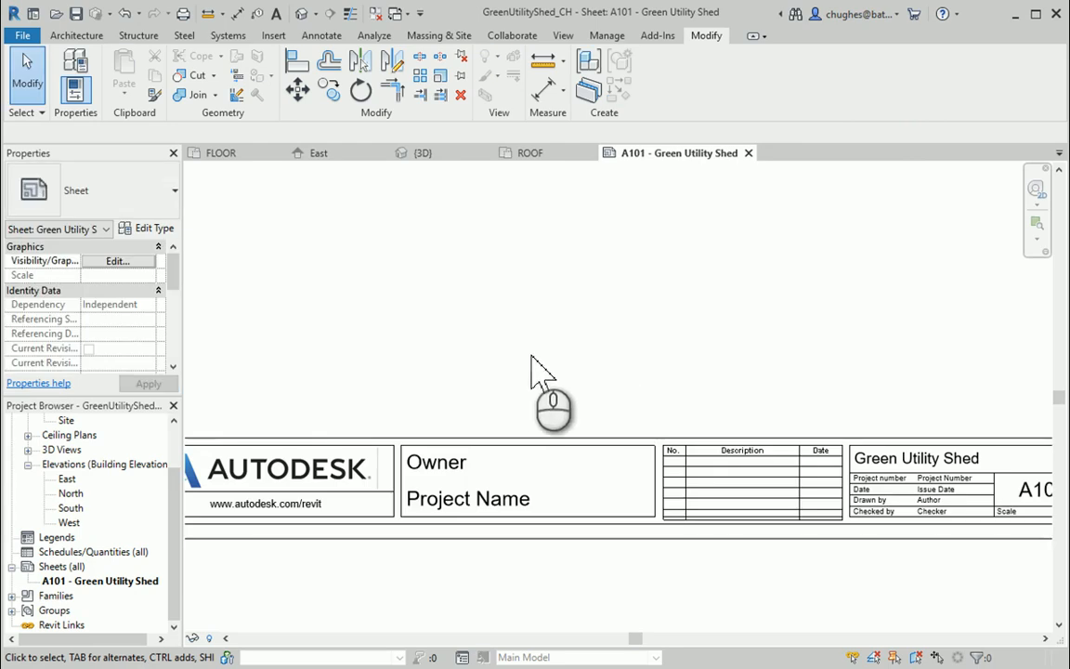
# Fill the title block's Owner label with the designer's name.
pyautogui.scroll(-5, 537, 371)
pyautogui.scroll(5, 524, 395)
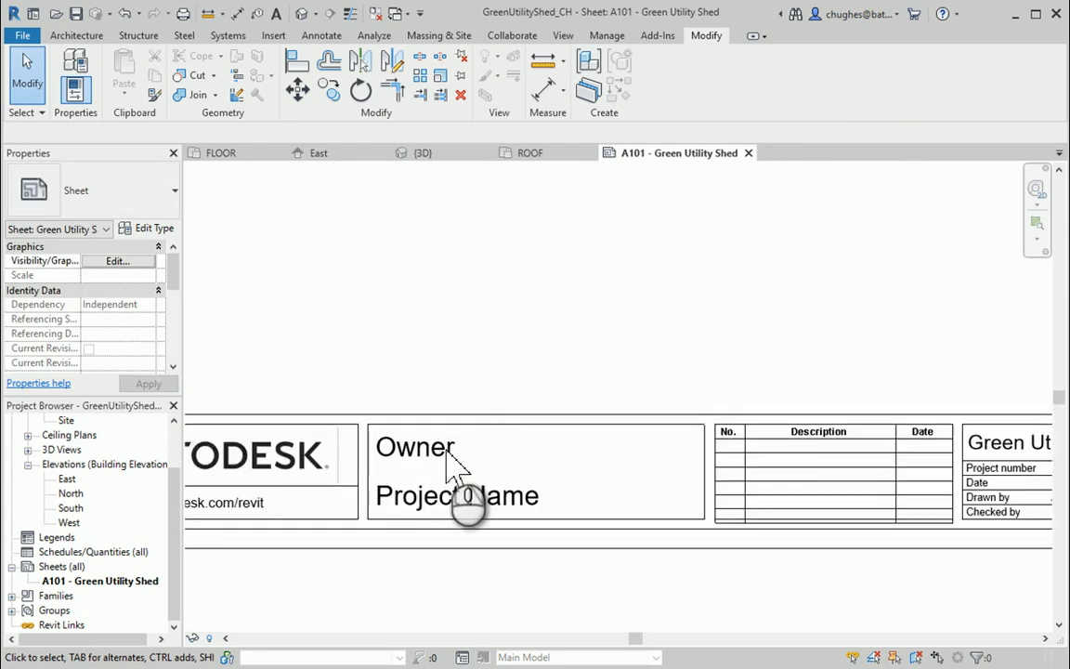
pyautogui.click(420, 453)
pyautogui.click(430, 455)
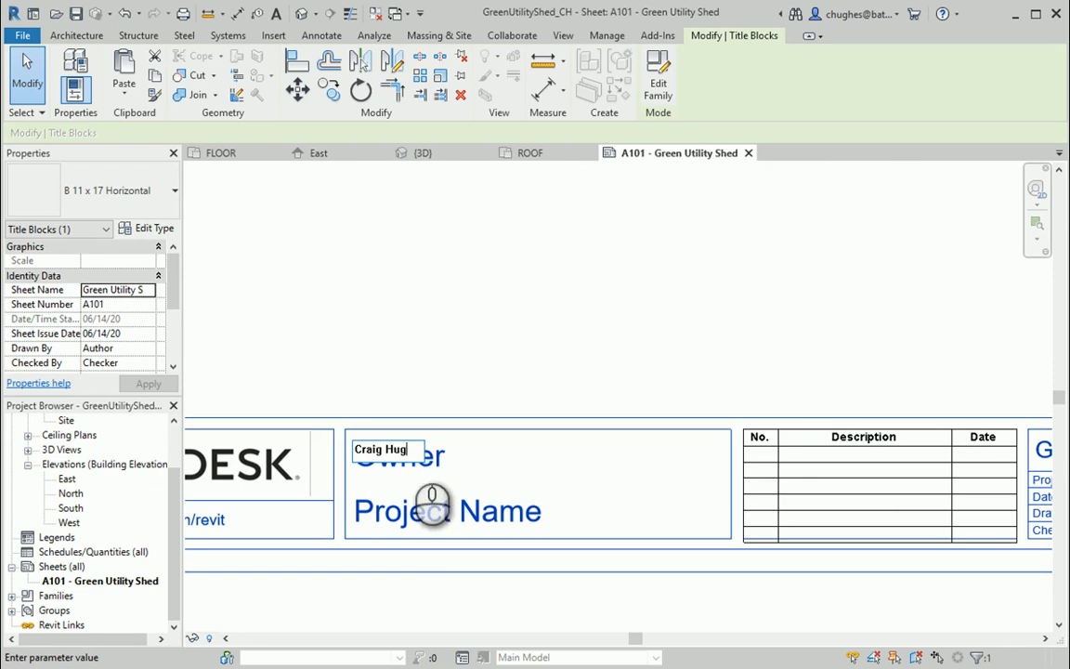
pyautogui.write('Craig Hughes')
pyautogui.press('Return')
# Set the Project Name label to 'Utility Shed Design' and view the whole sheet.
pyautogui.click(433, 511)
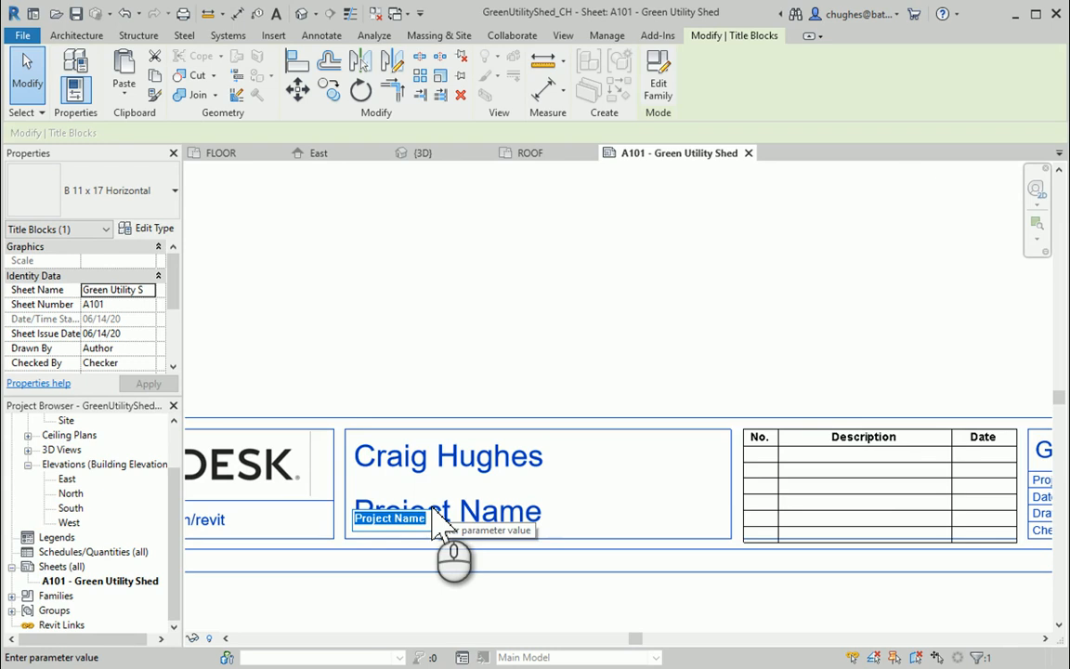
pyautogui.write('U')
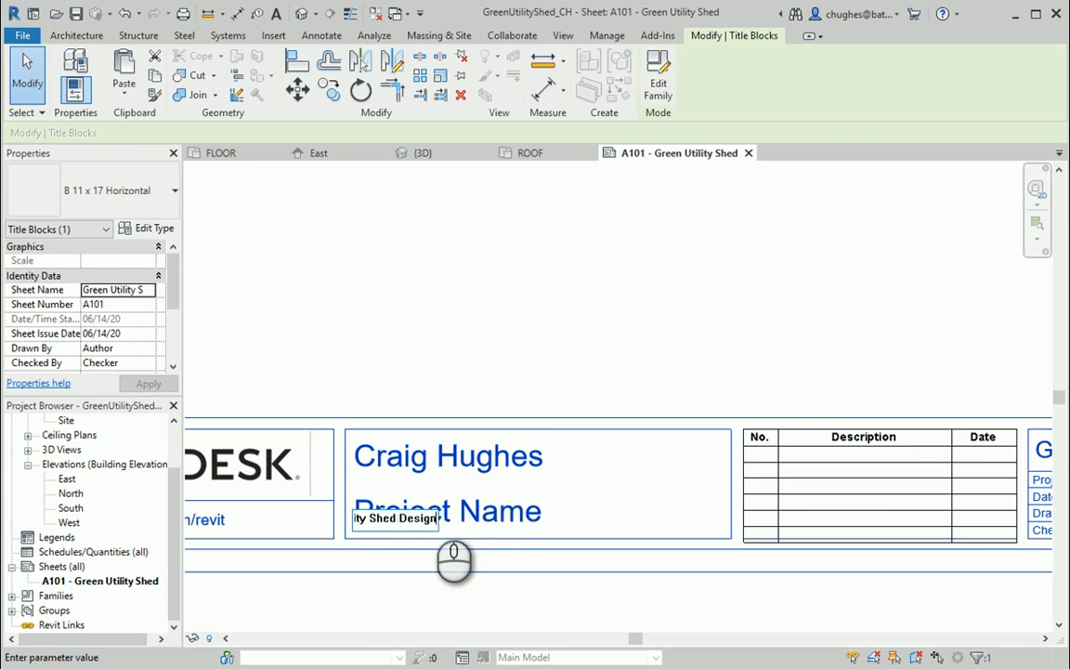
pyautogui.press('Return')
pyautogui.click(548, 325)
pyautogui.scroll(-3, 550, 538)
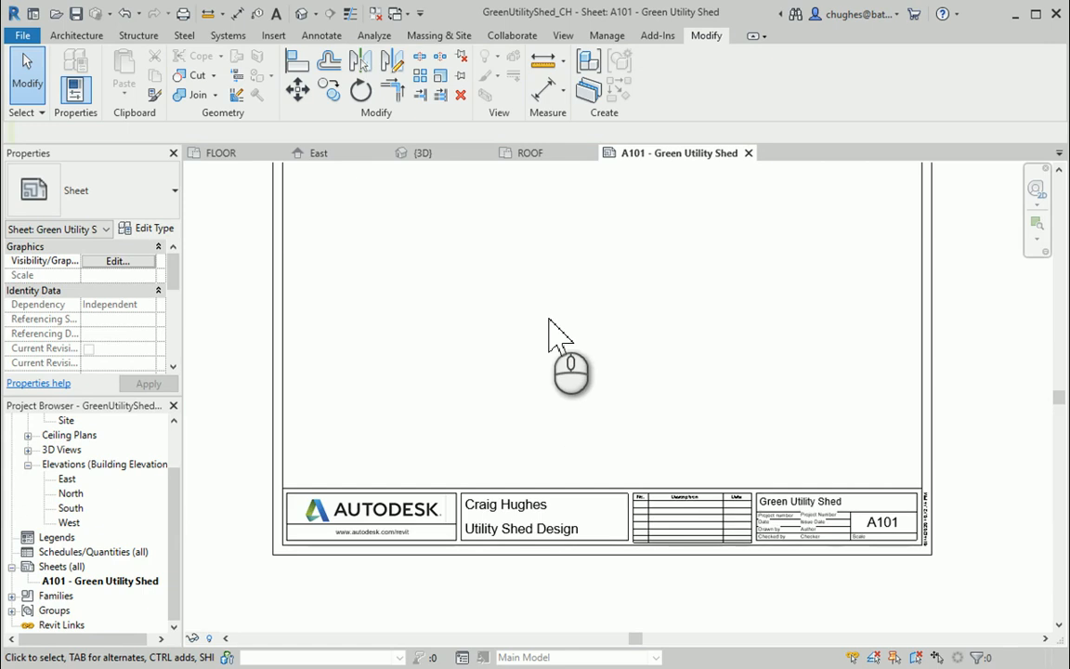
pyautogui.moveTo(549, 318); pyautogui.dragTo(547, 364, button='middle')
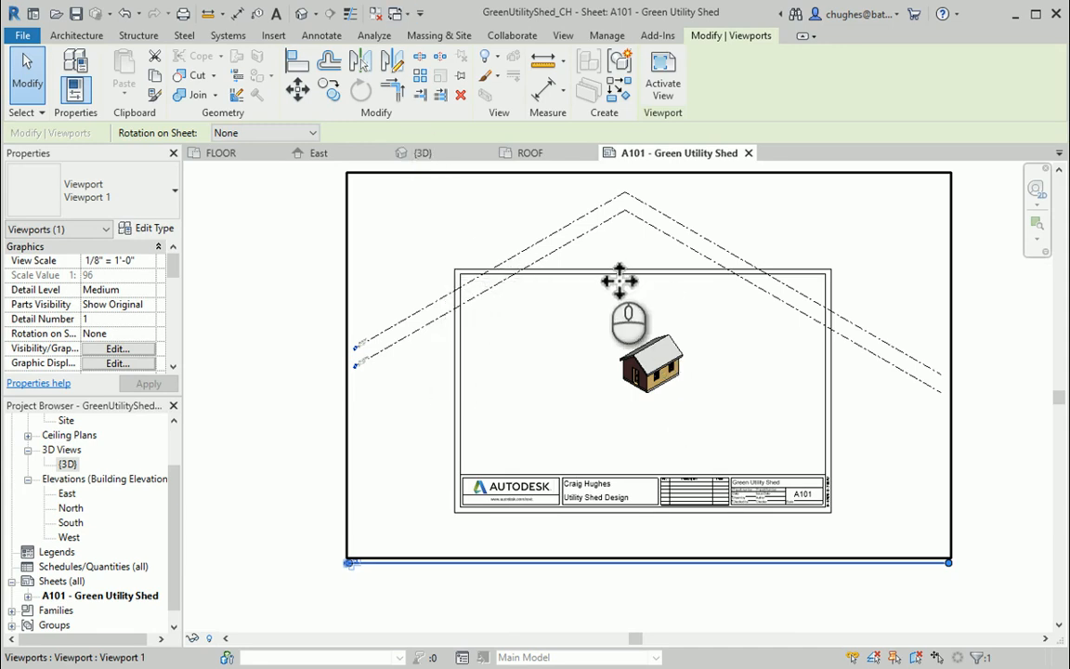
# Activate the shed's 3D viewport on sheet A101 for editing.
pyautogui.doubleClick(581, 325)
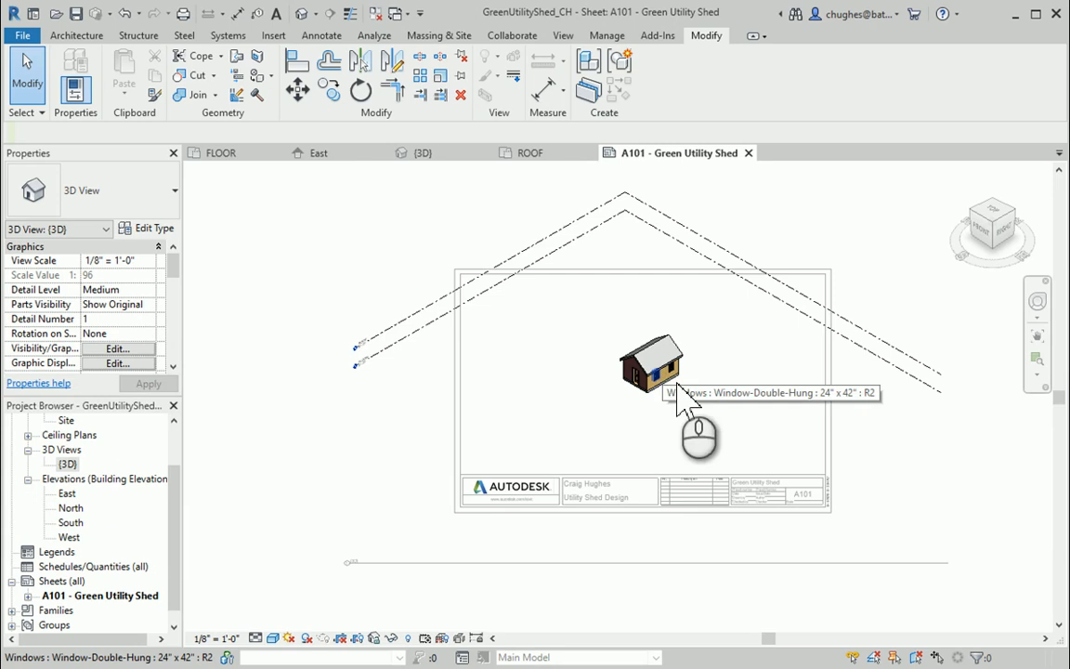
# Uncheck Levels under Annotation Categories in the 3D view's Visibility/Graphic Overrides.
pyautogui.click(105, 351)
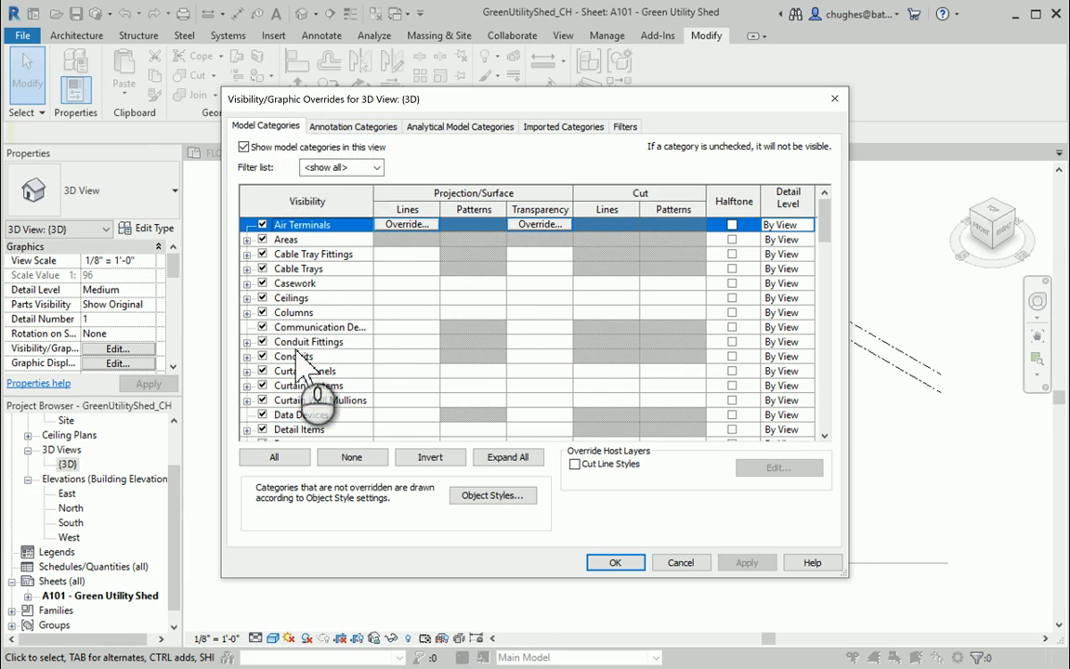
pyautogui.scroll(-1, 297, 316)
pyautogui.scroll(-2, 299, 320)
pyautogui.scroll(2, 299, 321)
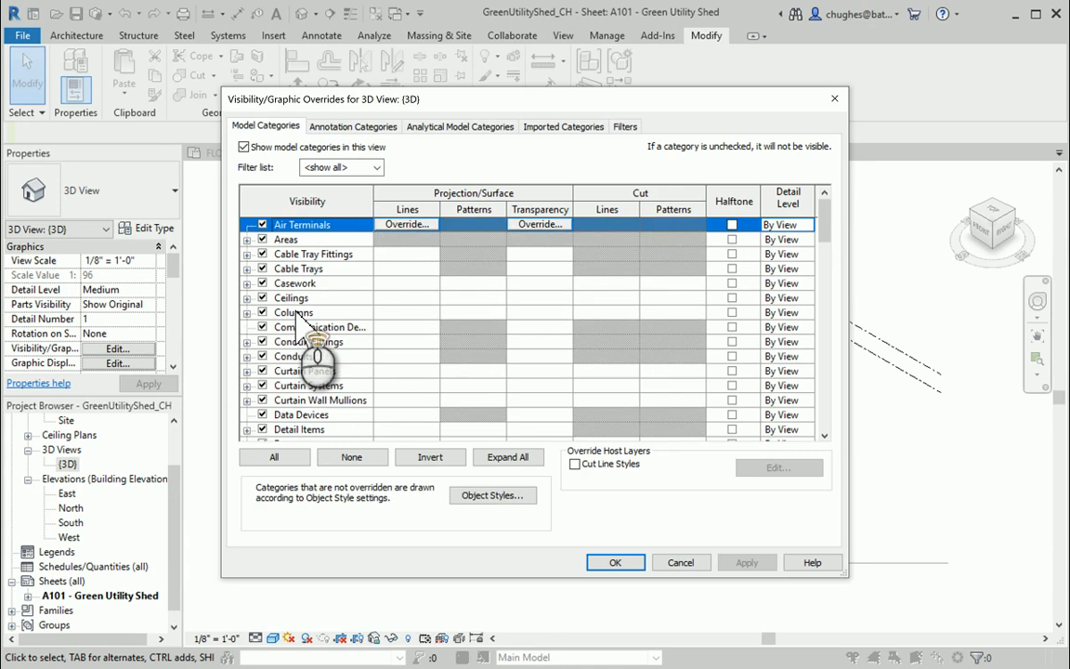
pyautogui.click(354, 126)
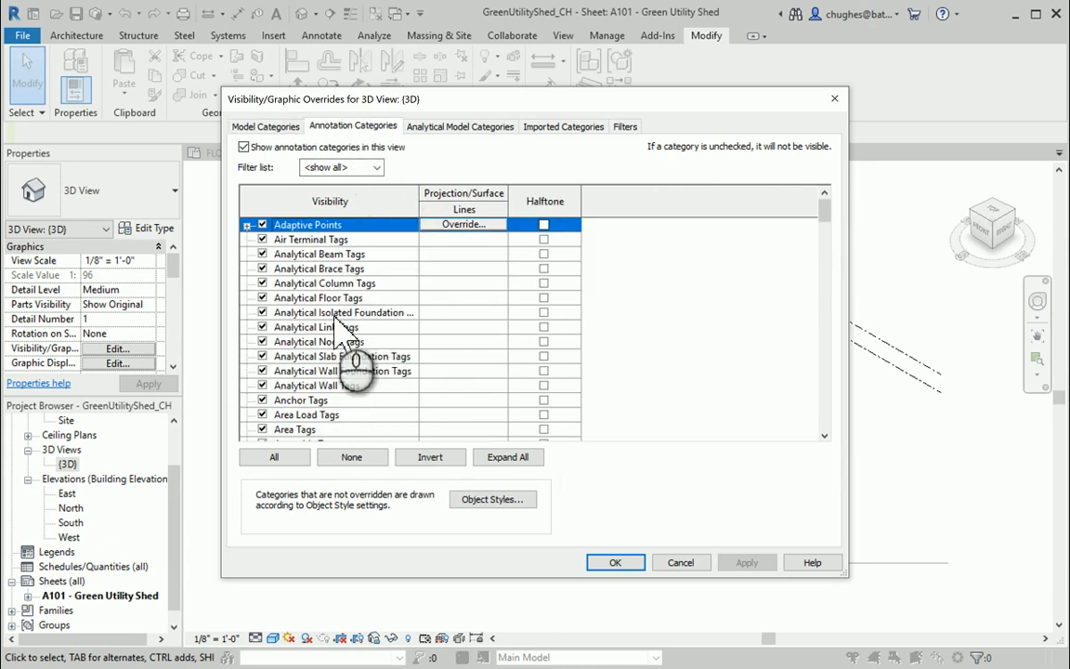
pyautogui.scroll(-10, 316, 283)
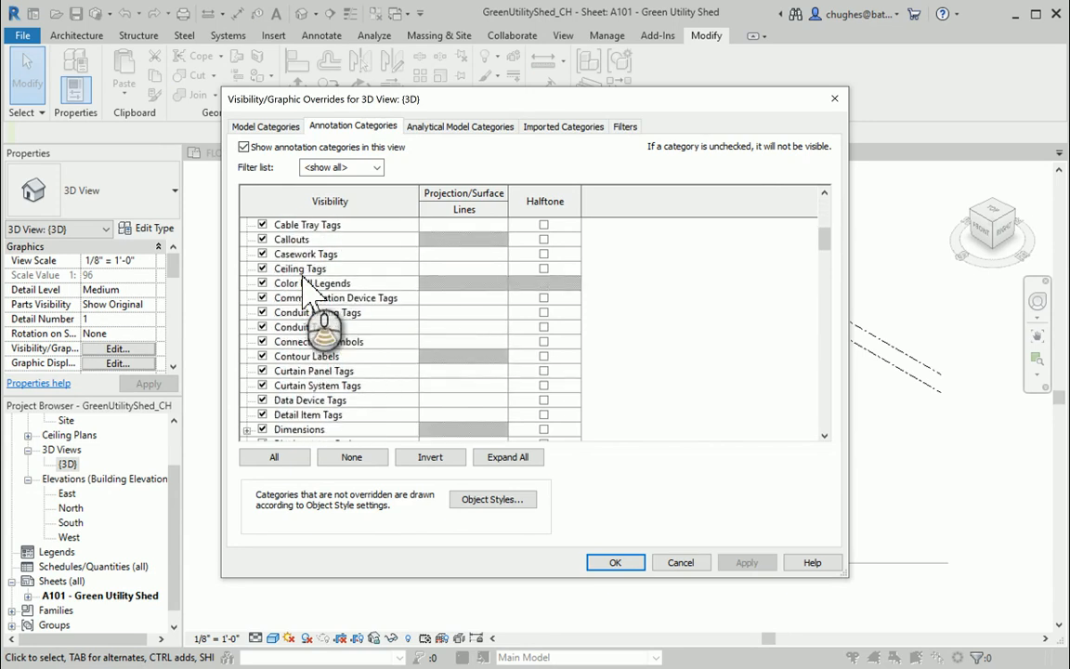
pyautogui.scroll(-5, 303, 288)
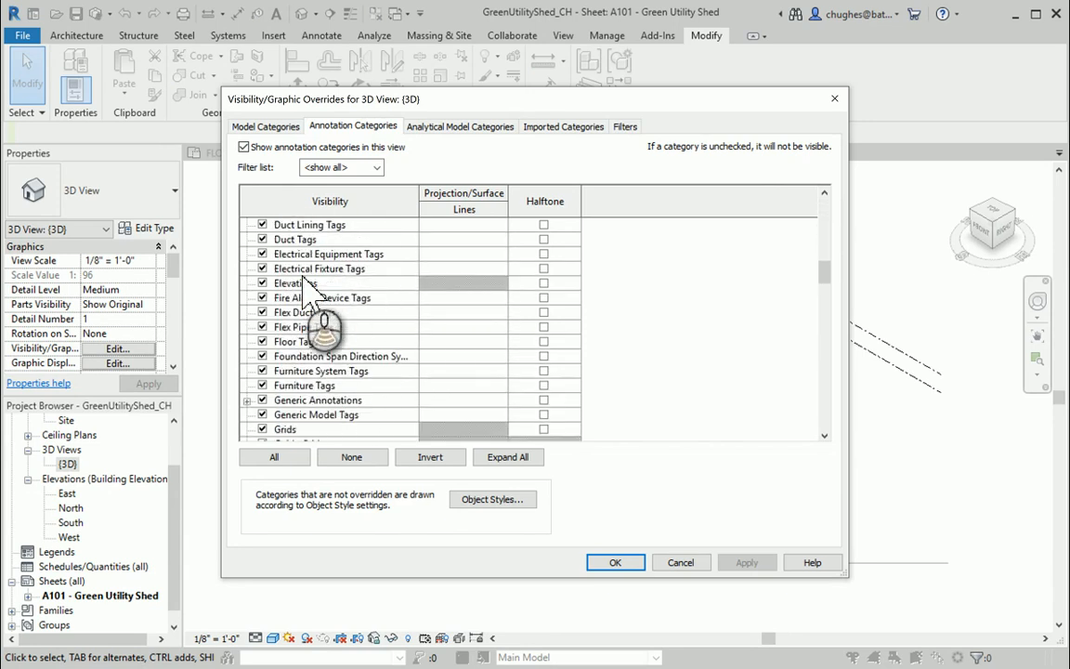
pyautogui.scroll(-5, 316, 296)
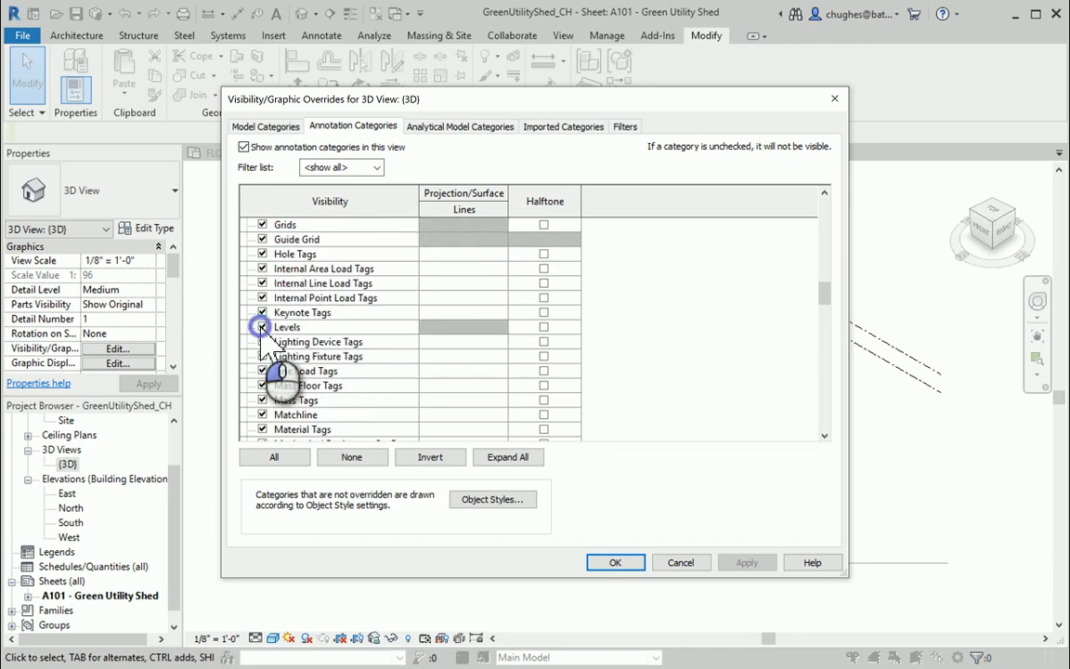
pyautogui.click(262, 327)
pyautogui.click(747, 562)
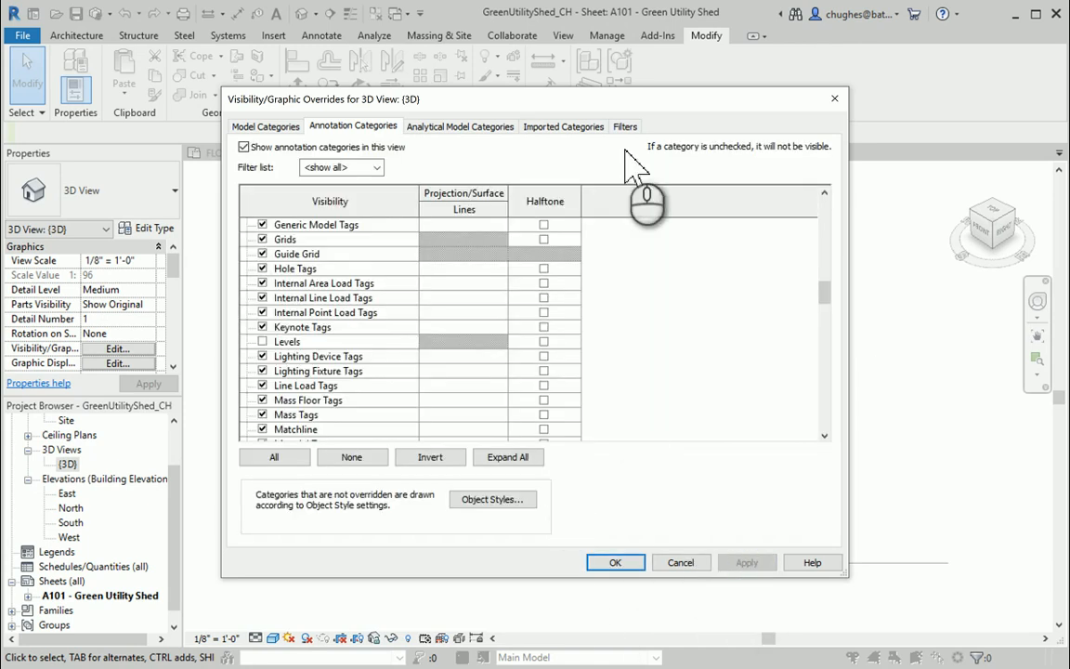
pyautogui.moveTo(625, 102); pyautogui.dragTo(556, 54)
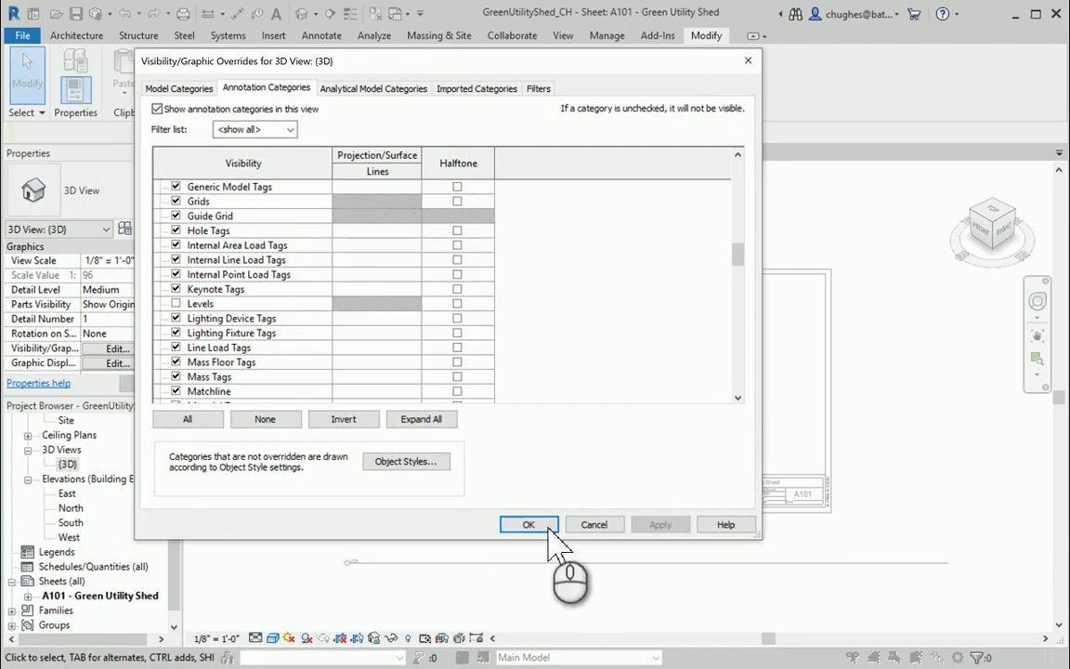
pyautogui.click(549, 529)
# Deactivate the 3D view and move its viewport to the sheet's upper right.
pyautogui.rightClick(525, 300)
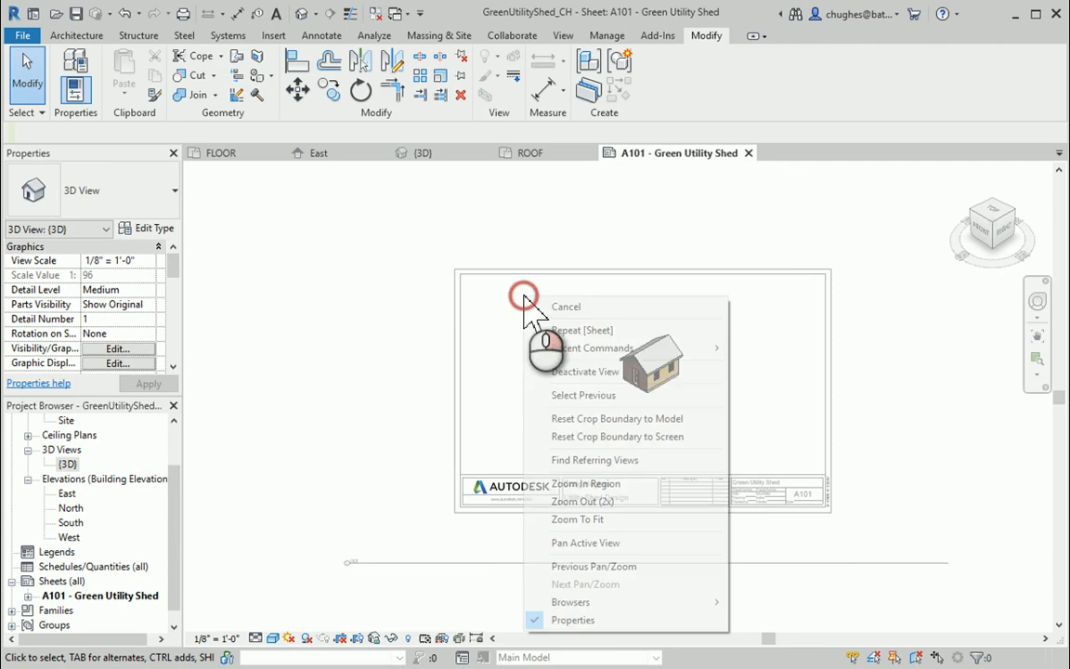
pyautogui.click(558, 372)
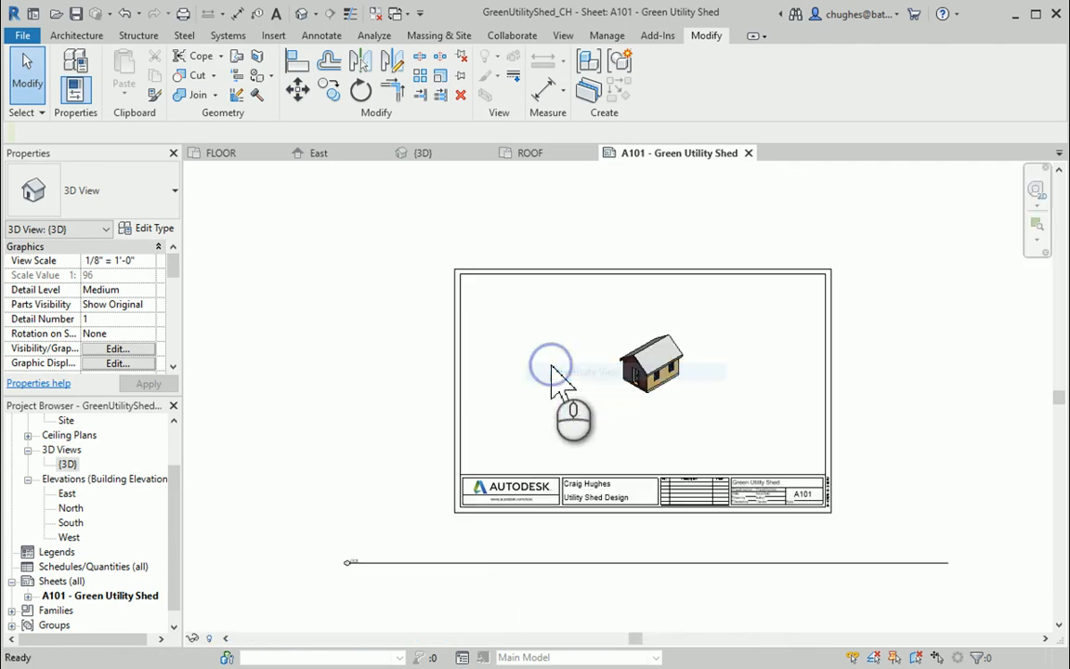
pyautogui.click(641, 391)
pyautogui.moveTo(682, 368); pyautogui.dragTo(733, 404)
pyautogui.moveTo(733, 418); pyautogui.dragTo(585, 406, button='middle')
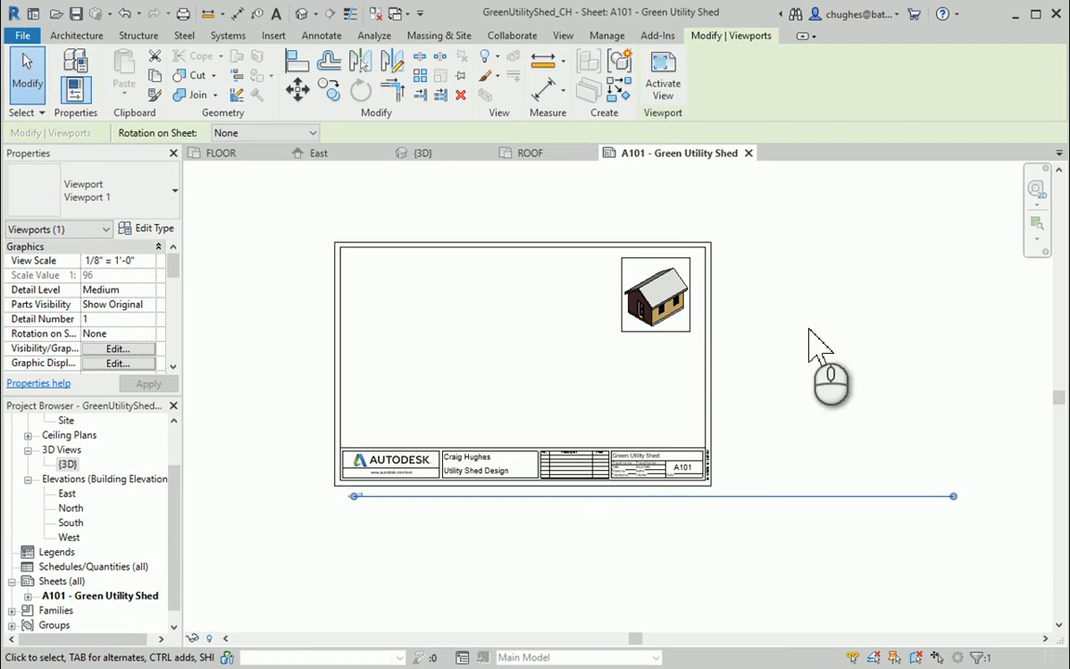
pyautogui.click(866, 280)
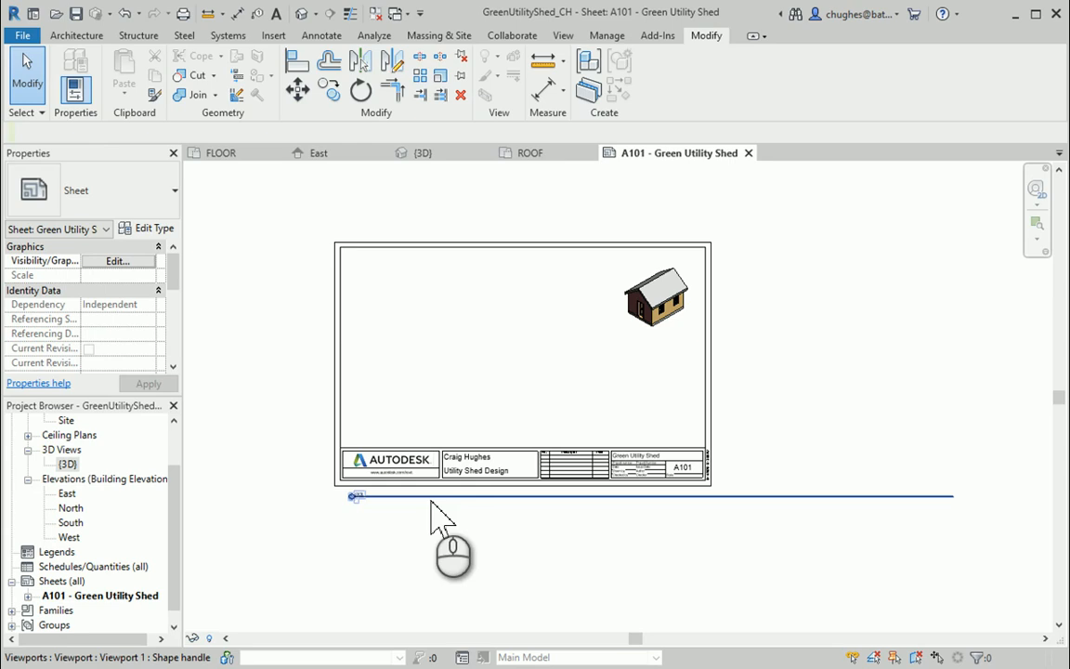
# Shorten the 3D view's title line so it ends just past the viewport.
pyautogui.moveTo(446, 497); pyautogui.dragTo(714, 359)
pyautogui.moveTo(800, 387); pyautogui.dragTo(585, 406, button='middle')
pyautogui.scroll(-1, 585, 405)
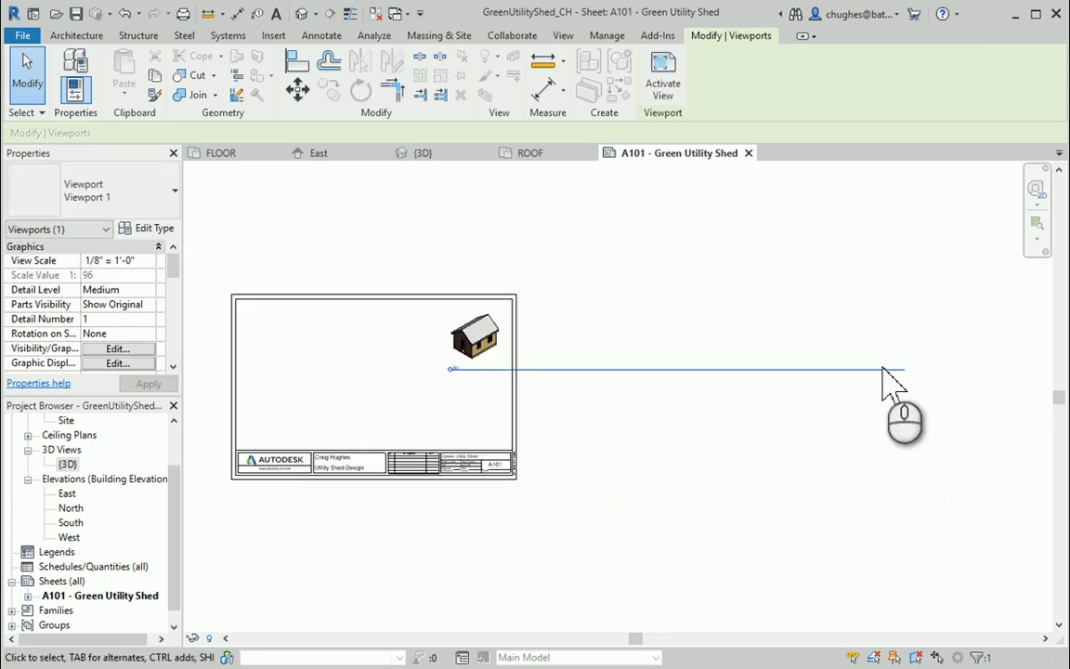
pyautogui.scroll(1, 669, 417)
pyautogui.scroll(1, 669, 417)
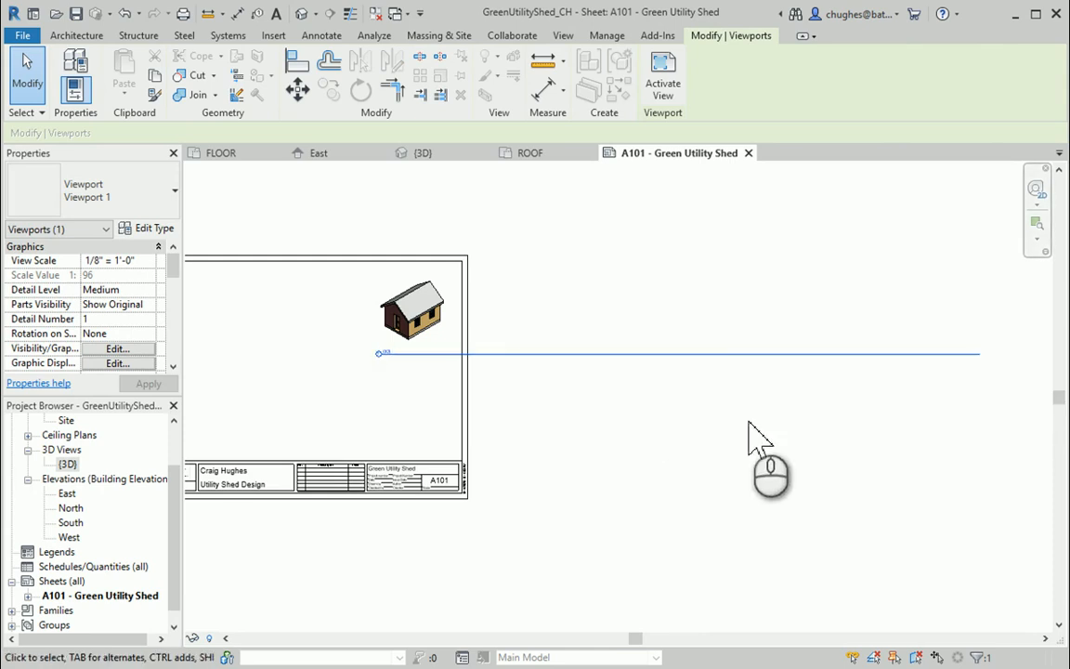
pyautogui.click(415, 316)
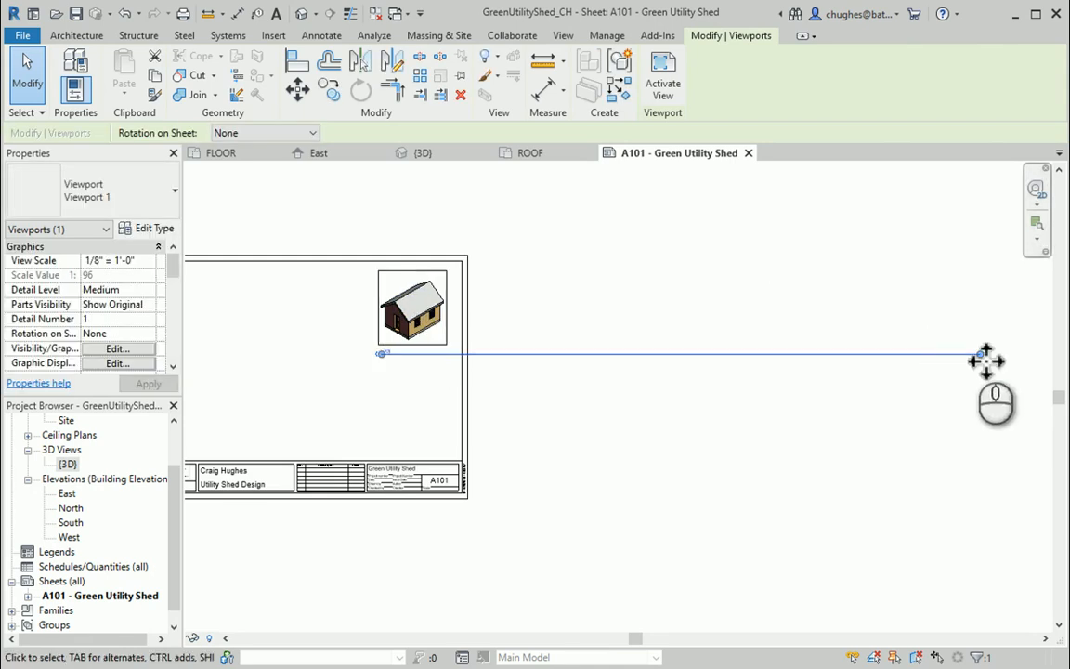
pyautogui.moveTo(981, 354); pyautogui.dragTo(531, 366)
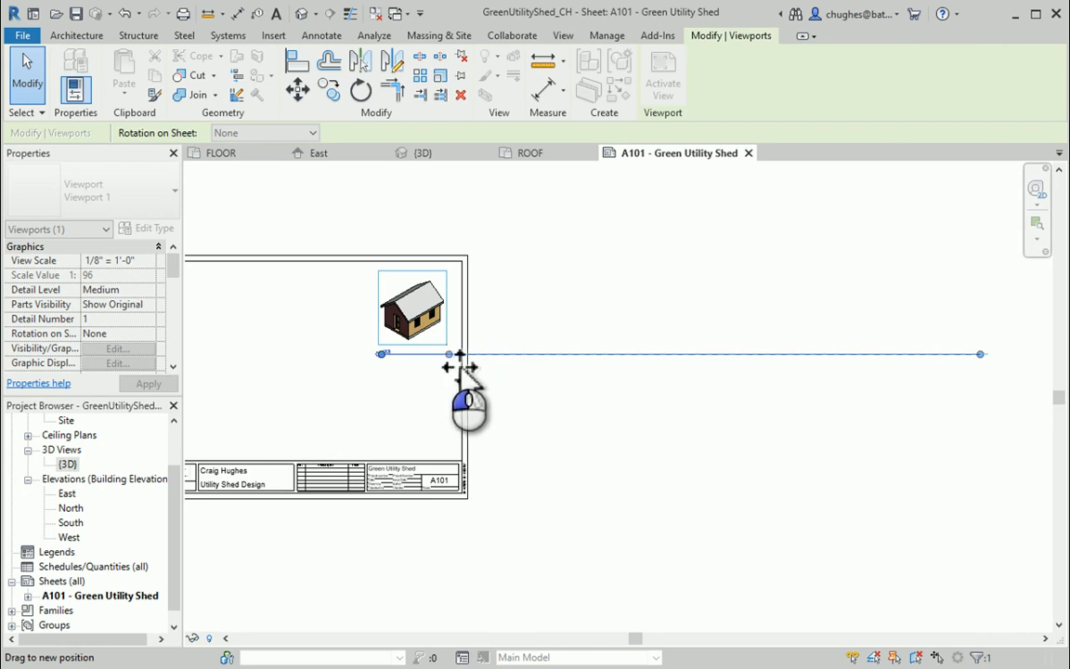
pyautogui.moveTo(458, 366); pyautogui.dragTo(448, 361)
pyautogui.moveTo(460, 390); pyautogui.dragTo(646, 407, button='middle')
pyautogui.scroll(3, 499, 381)
pyautogui.click(528, 314)
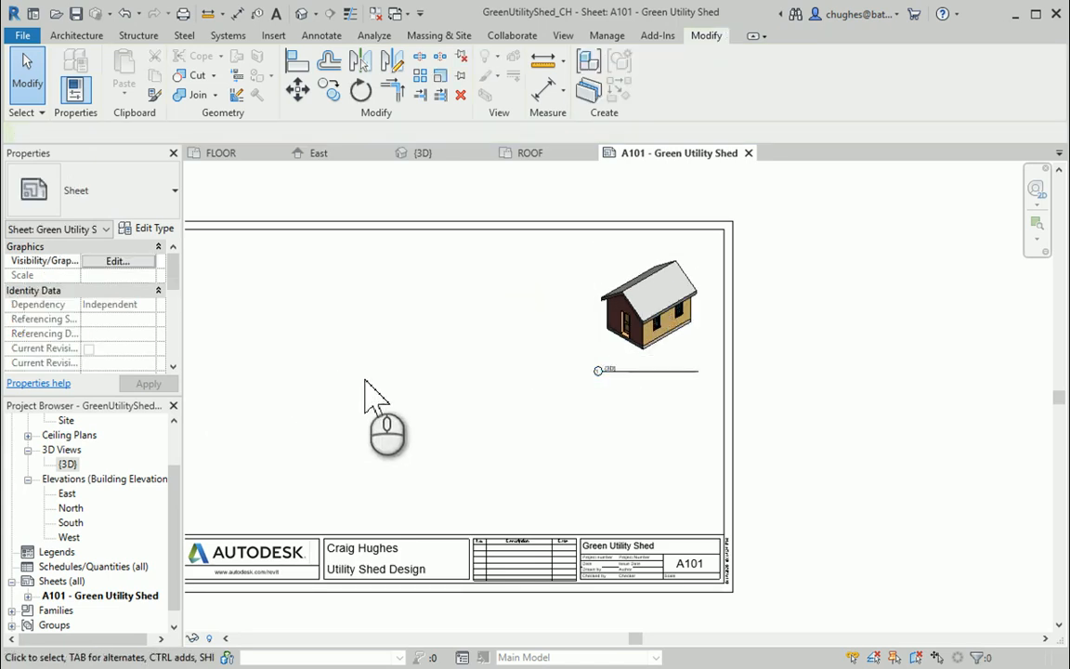
pyautogui.moveTo(364, 379); pyautogui.dragTo(499, 382, button='middle')
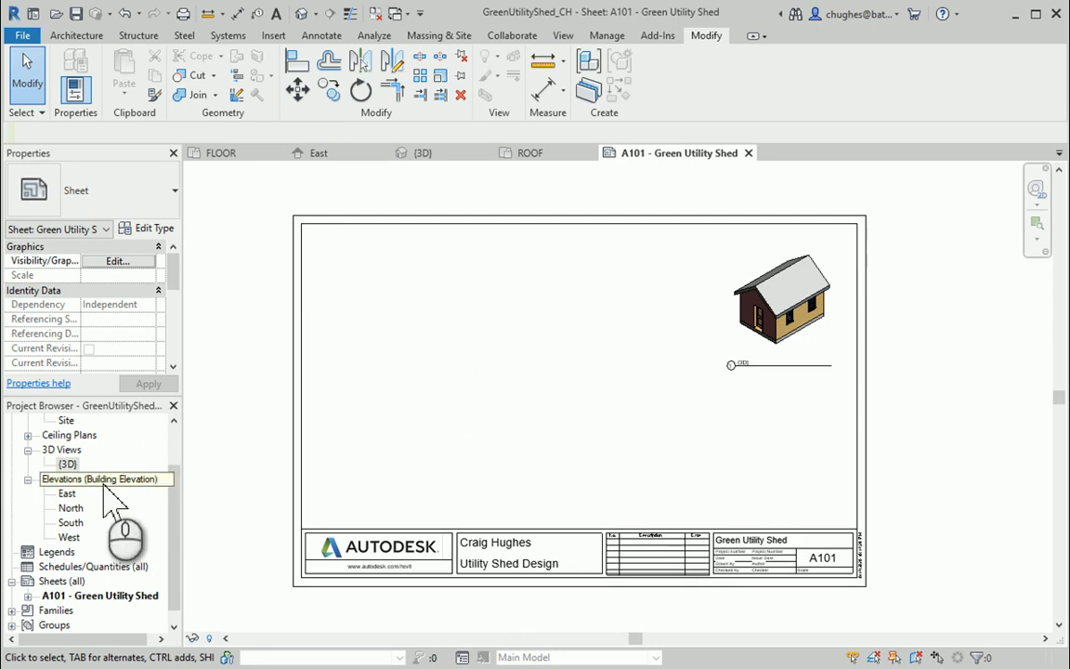
pyautogui.scroll(2, 106, 497)
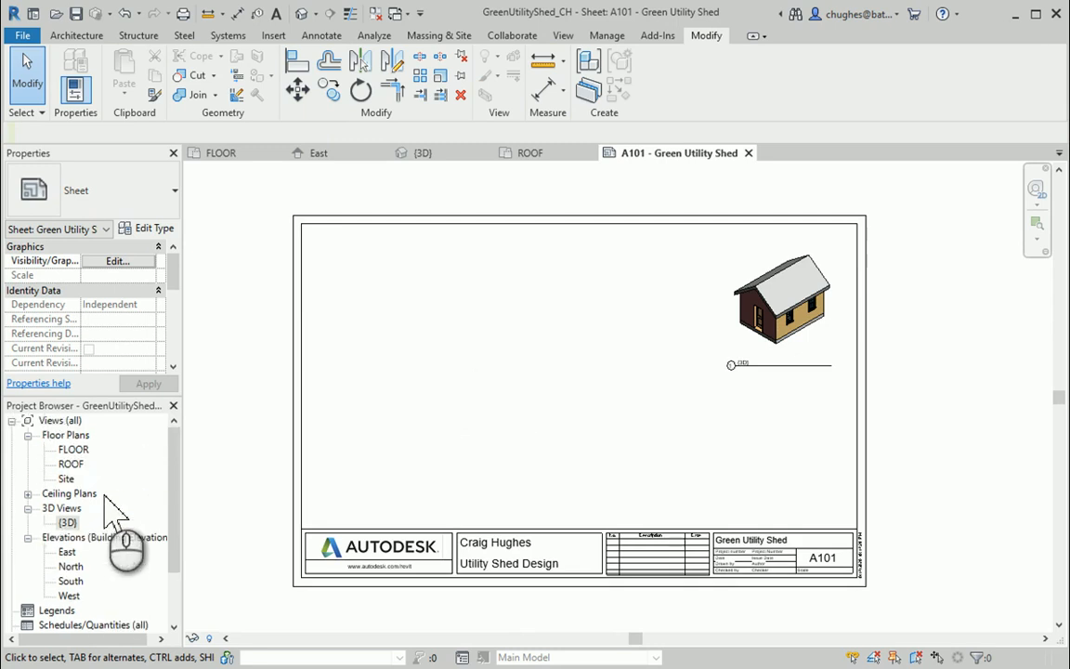
# Place the FLOOR plan mid-sheet, save the project, and activate the new viewport.
pyautogui.click(75, 449)
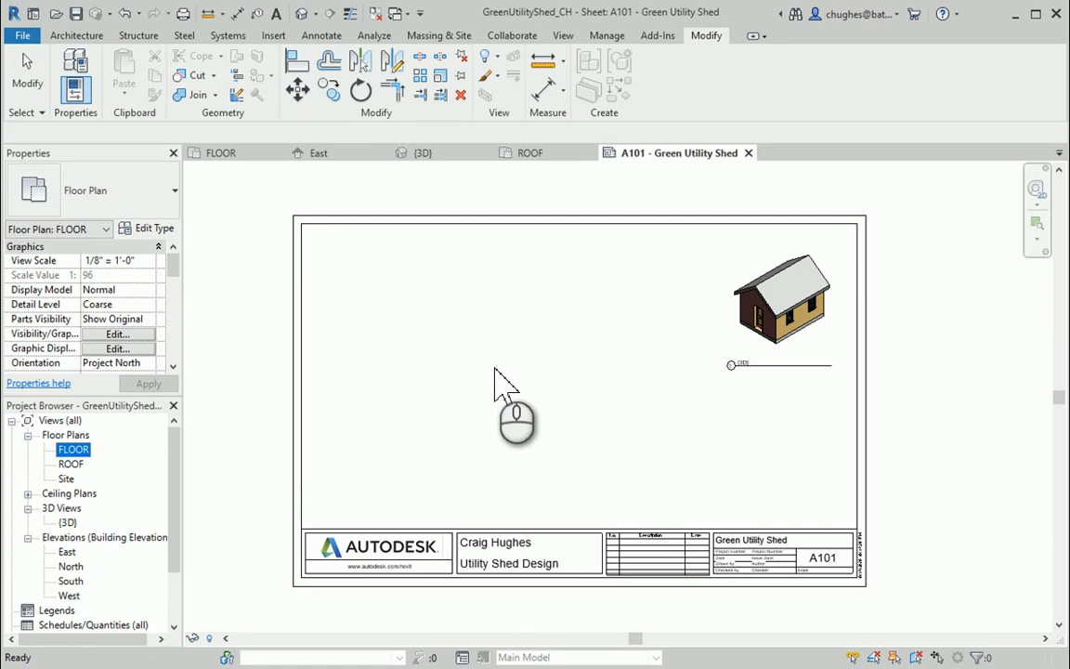
pyautogui.scroll(-1, 506, 370)
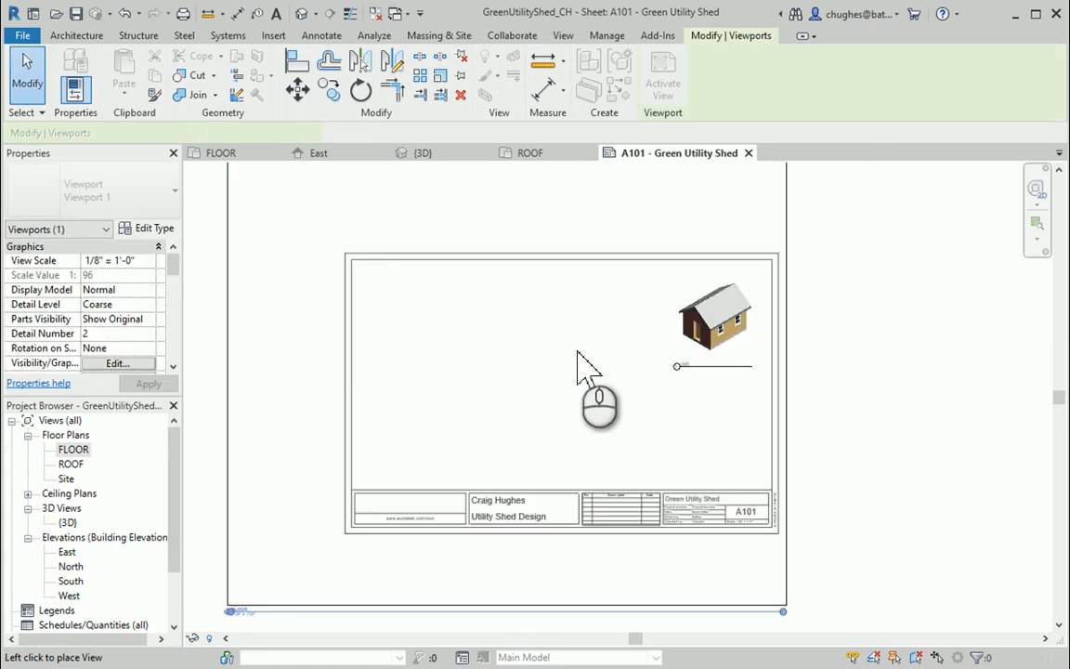
pyautogui.scroll(-2, 544, 399)
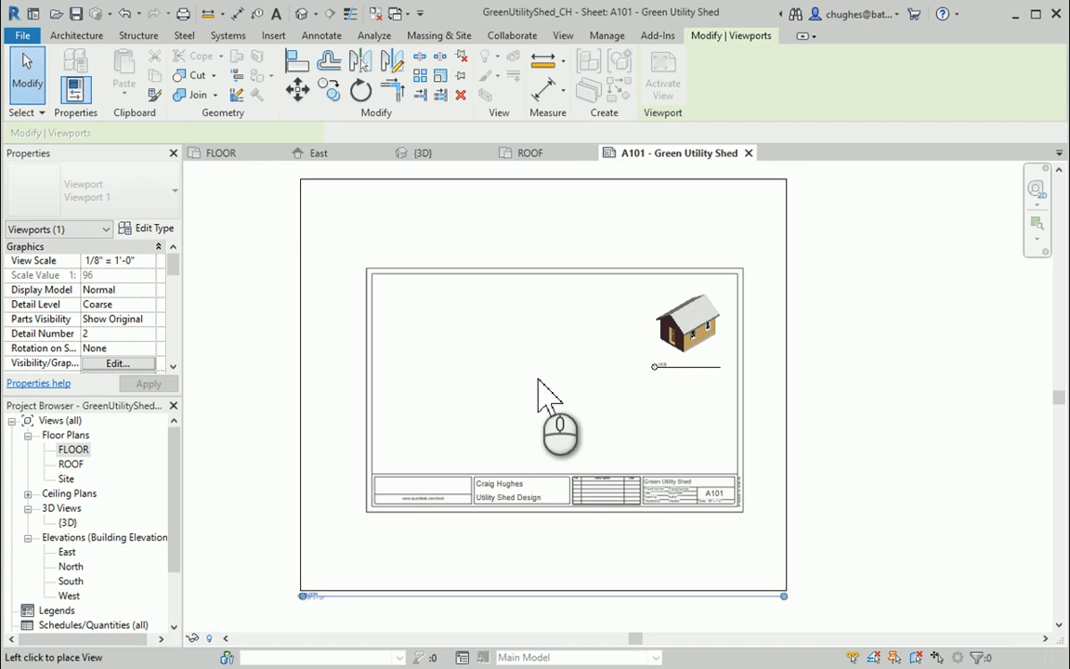
pyautogui.click(538, 386)
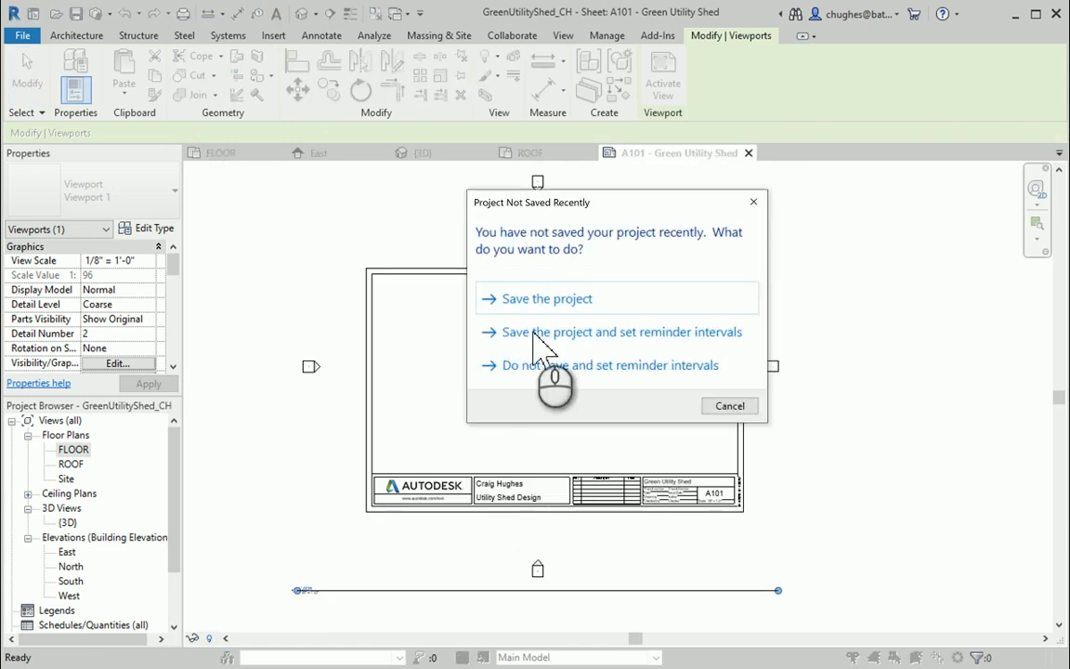
pyautogui.click(568, 298)
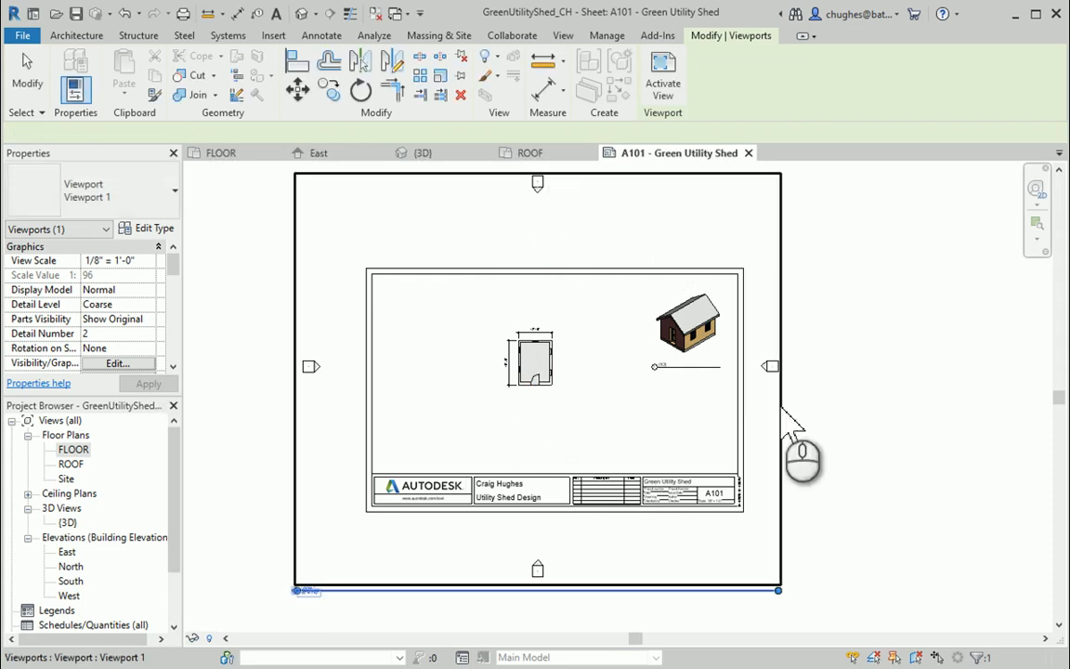
pyautogui.click(525, 365)
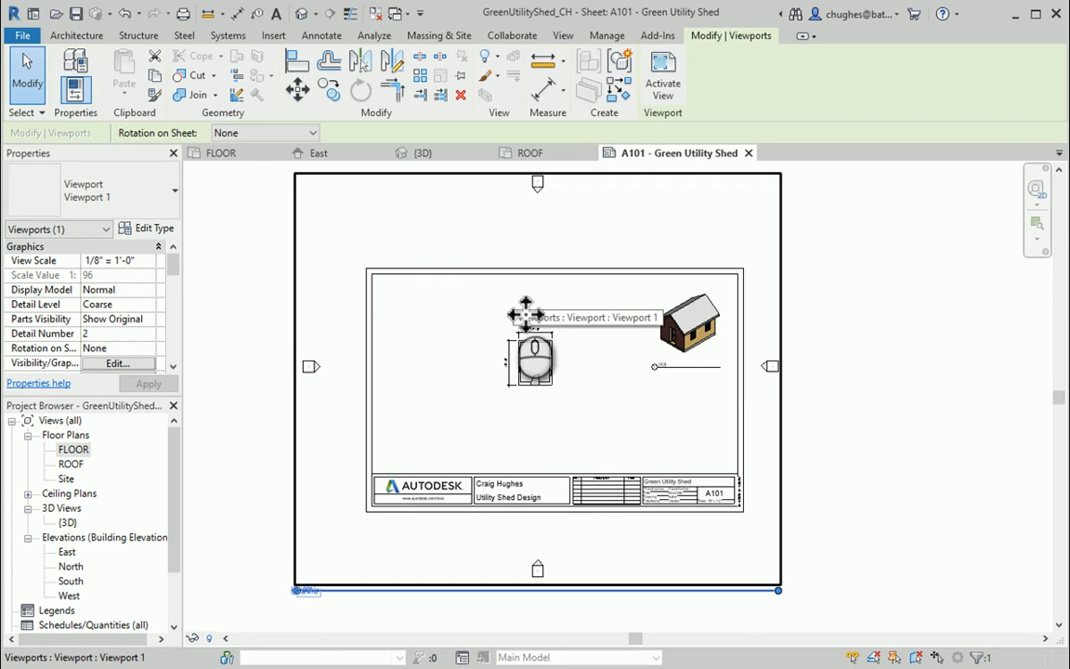
pyautogui.doubleClick(512, 302)
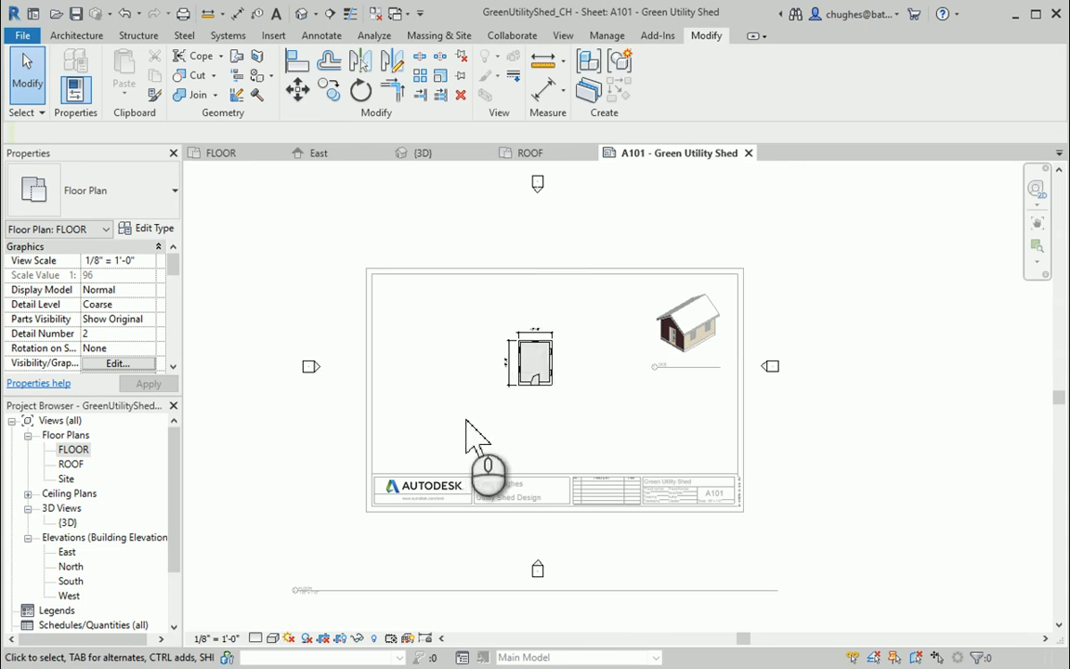
# Show the FLOOR plan's crop region and pull its four edges in toward the shed.
pyautogui.click(340, 639)
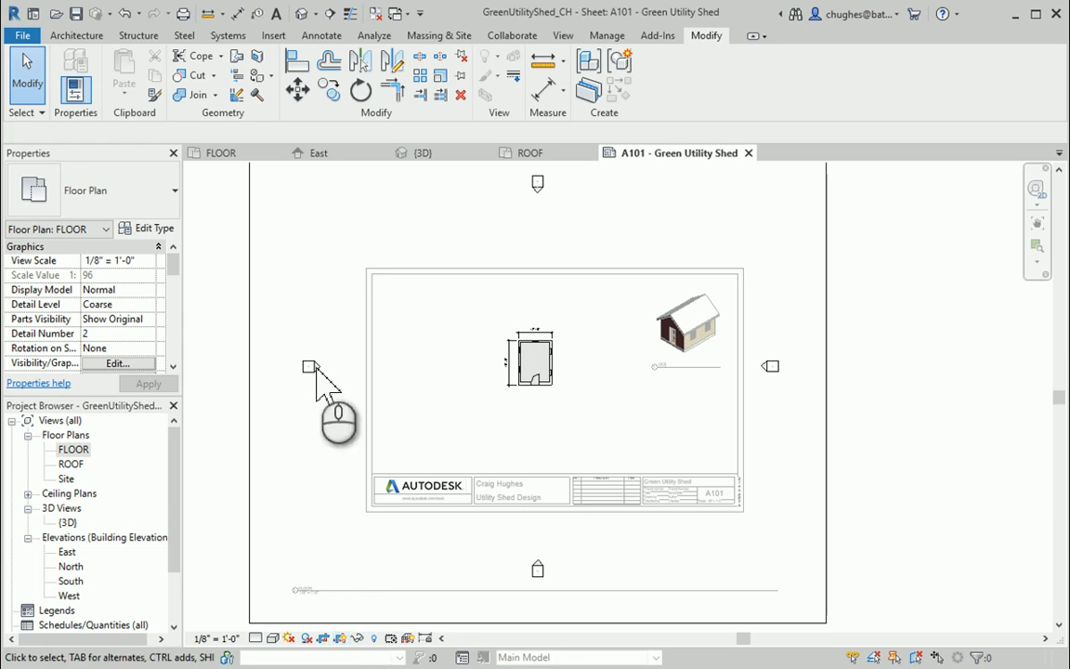
pyautogui.scroll(-2, 451, 469)
pyautogui.scroll(1, 450, 460)
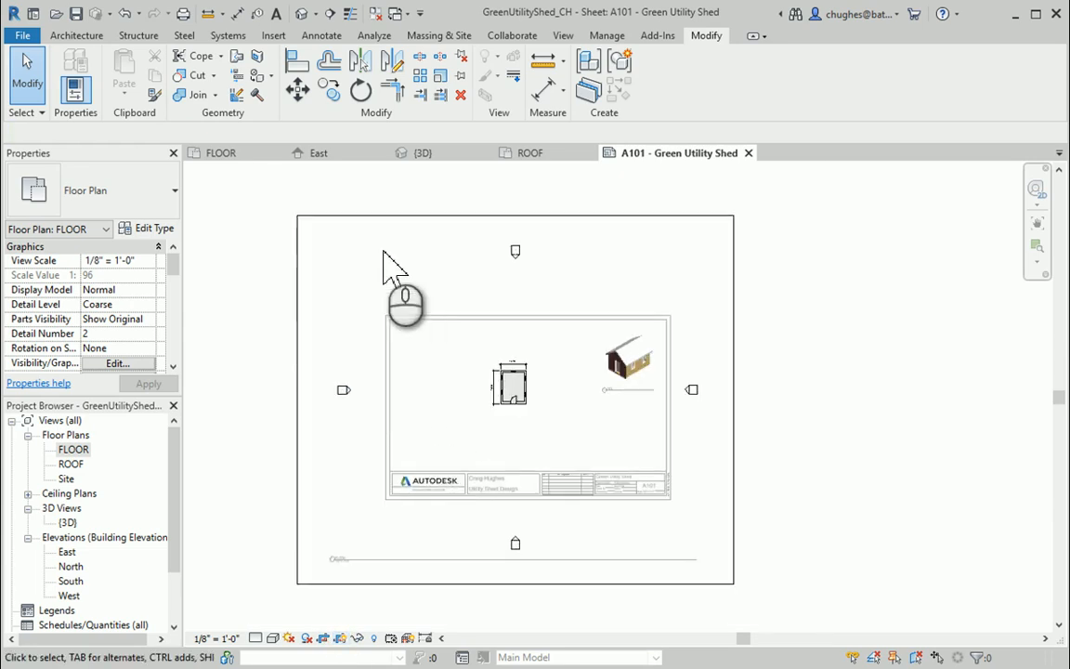
pyautogui.click(629, 217)
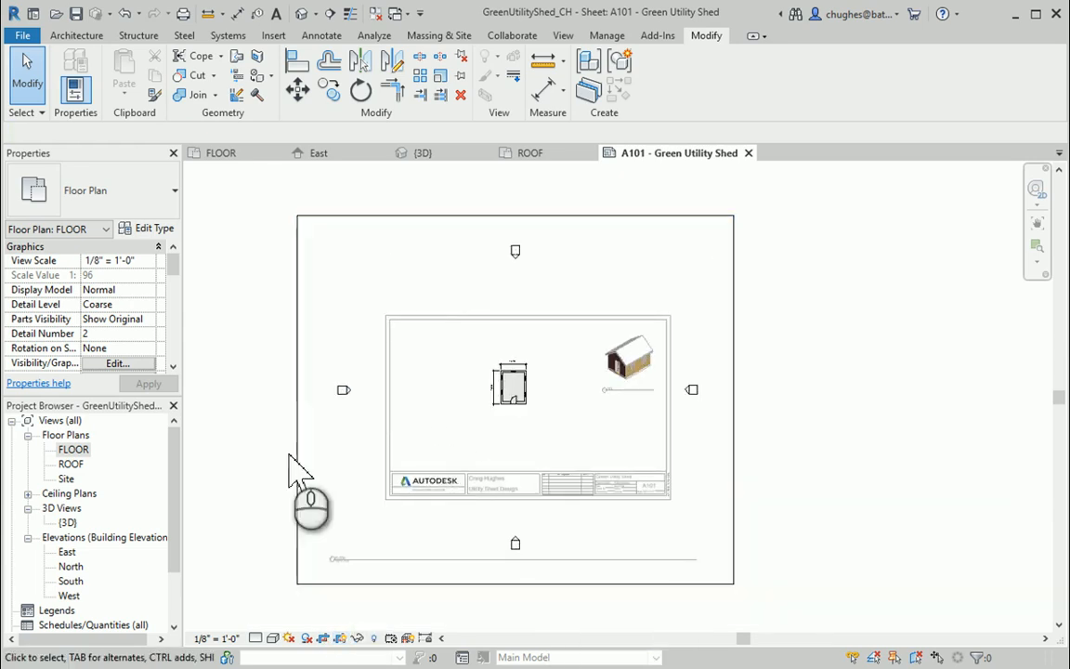
pyautogui.click(298, 324)
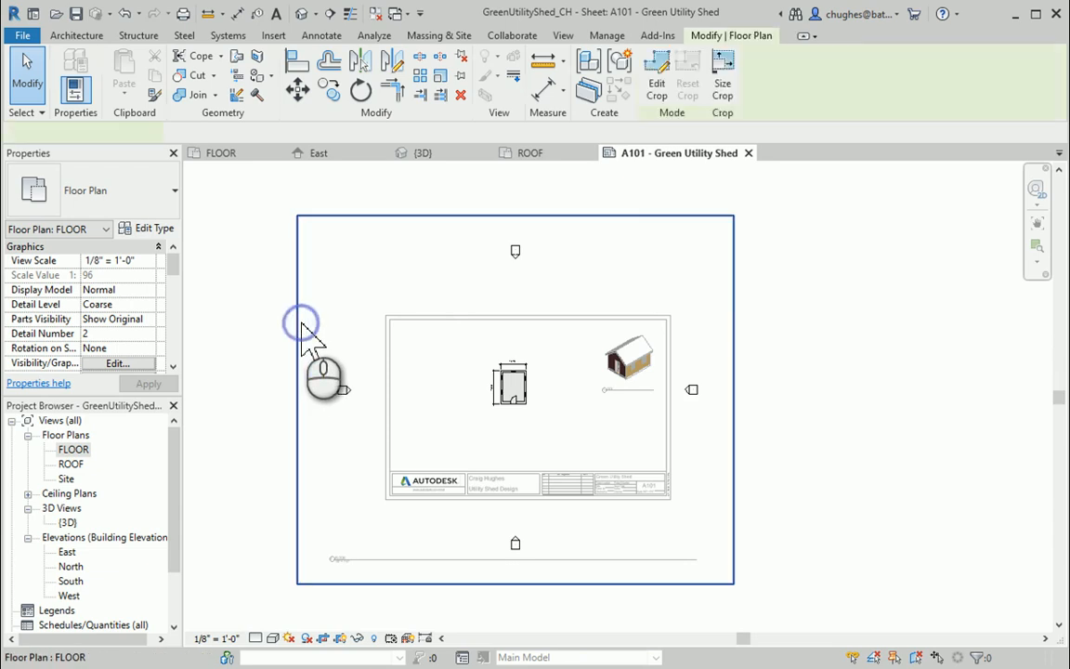
pyautogui.moveTo(298, 399); pyautogui.dragTo(467, 402)
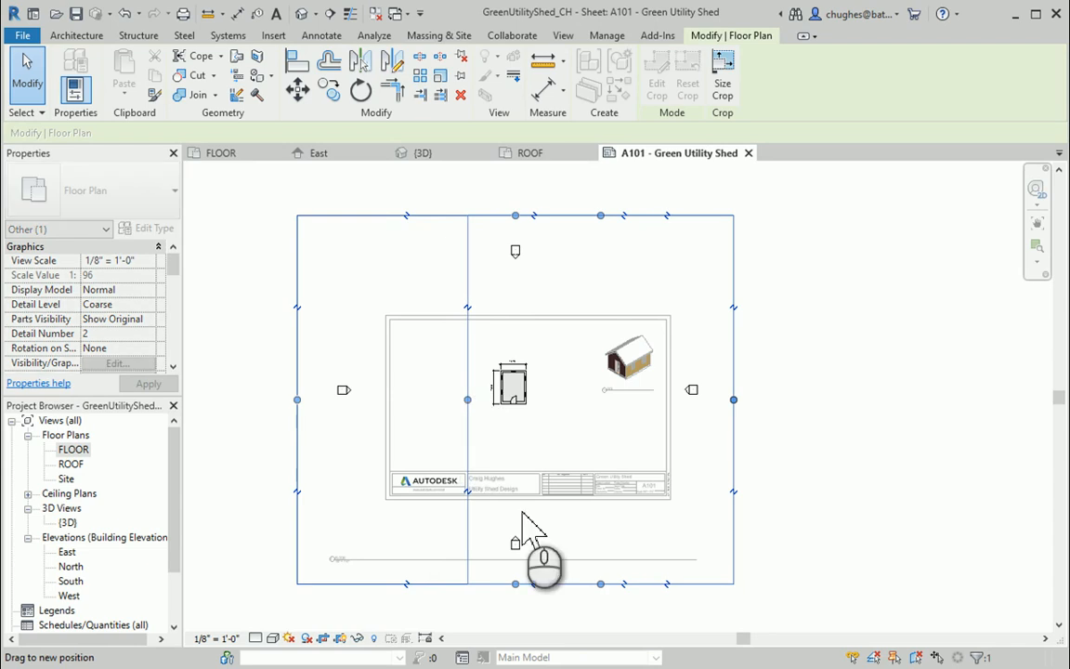
pyautogui.moveTo(601, 216); pyautogui.dragTo(616, 389)
pyautogui.moveTo(734, 470); pyautogui.dragTo(544, 461)
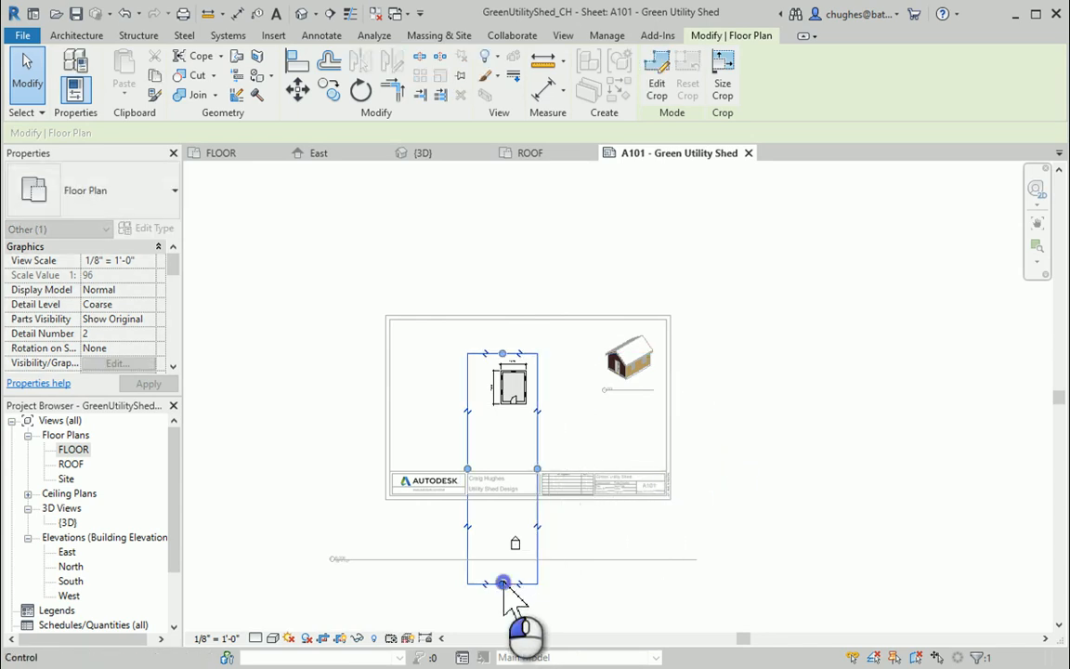
pyautogui.moveTo(503, 584); pyautogui.dragTo(520, 481)
pyautogui.moveTo(521, 428); pyautogui.dragTo(512, 411)
# Tighten the crop edges around the plan, then hide the crop region.
pyautogui.scroll(4, 511, 409)
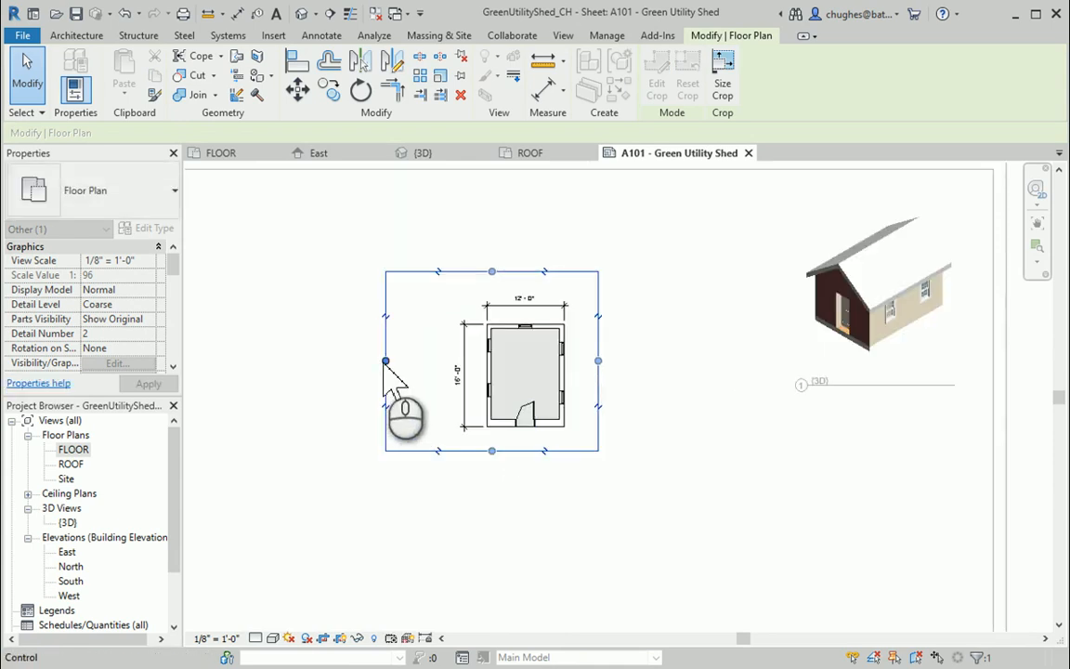
pyautogui.moveTo(387, 362); pyautogui.dragTo(447, 365)
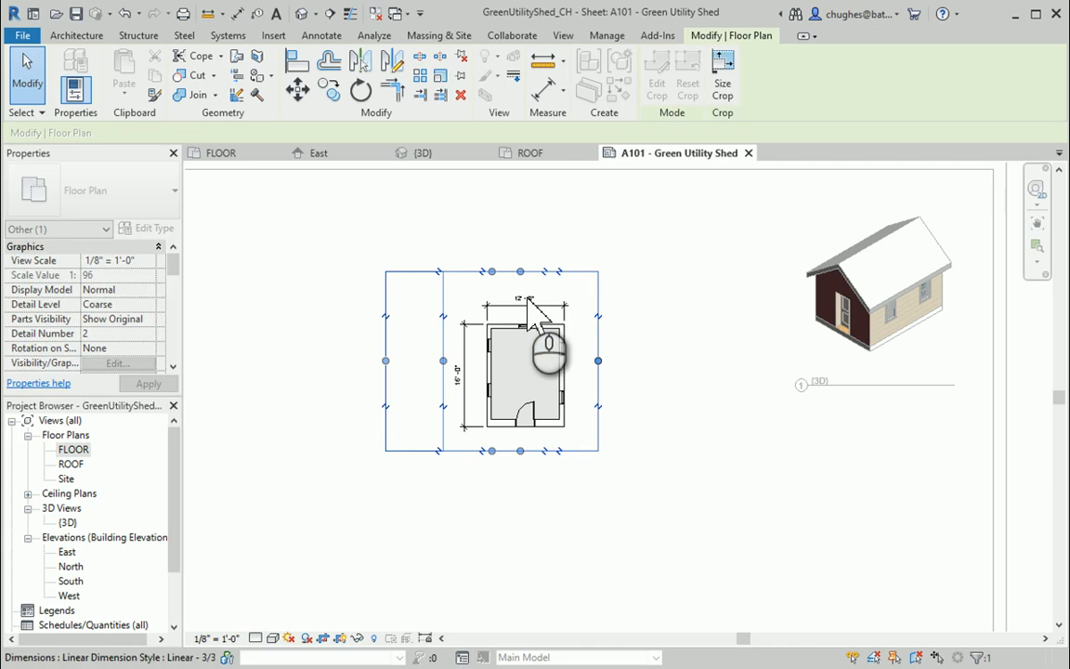
pyautogui.moveTo(522, 273); pyautogui.dragTo(521, 278)
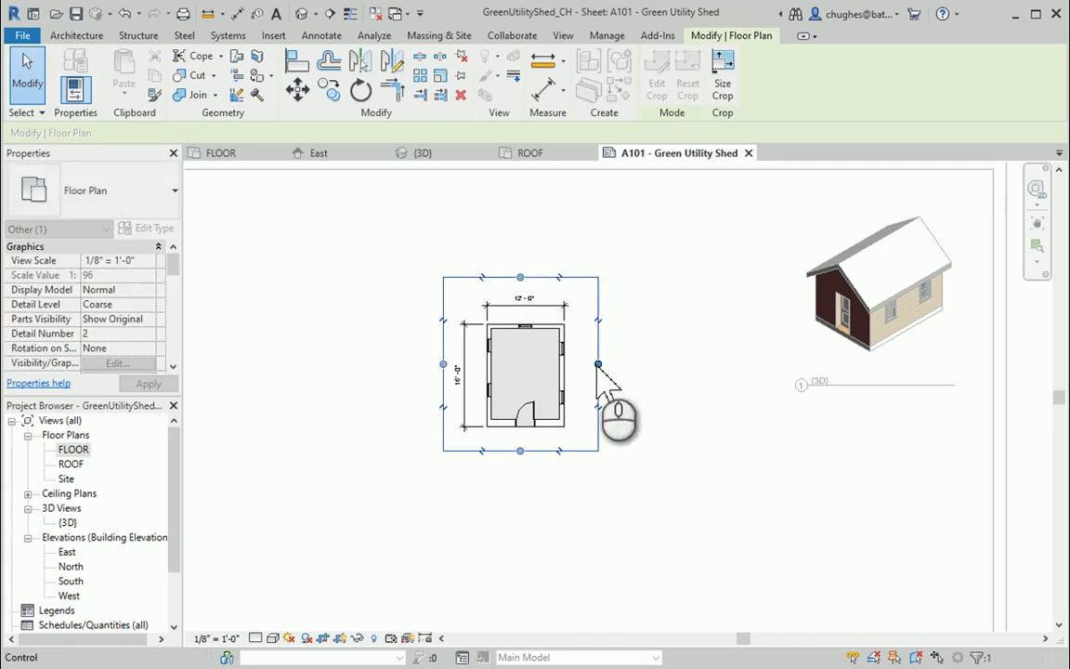
pyautogui.moveTo(591, 376); pyautogui.dragTo(584, 367)
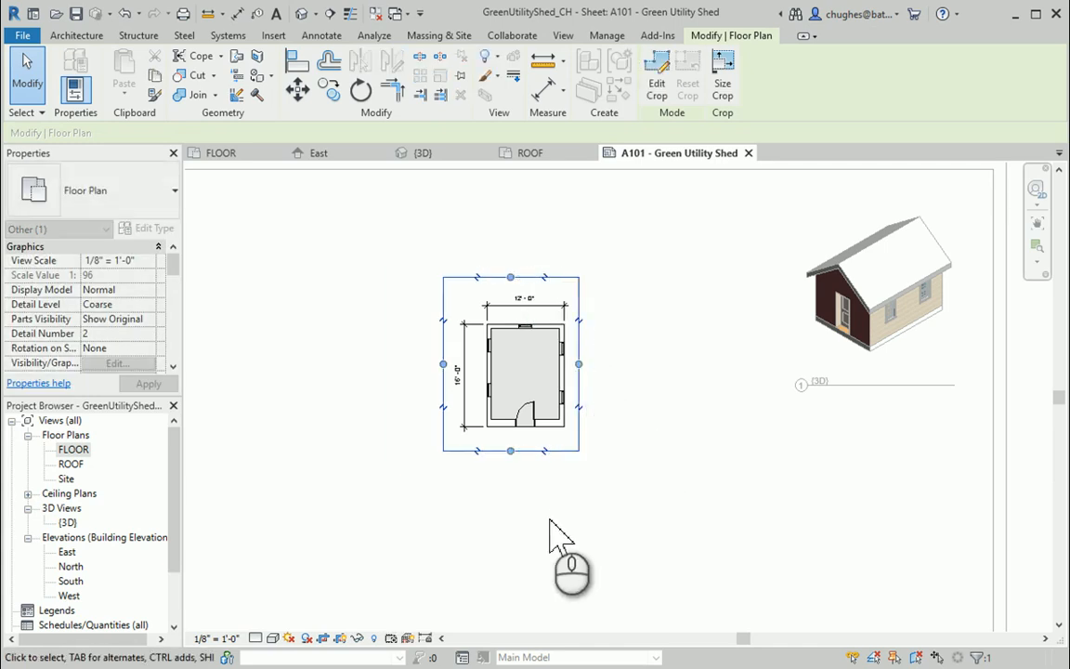
pyautogui.scroll(2, 550, 535)
pyautogui.scroll(-2, 558, 465)
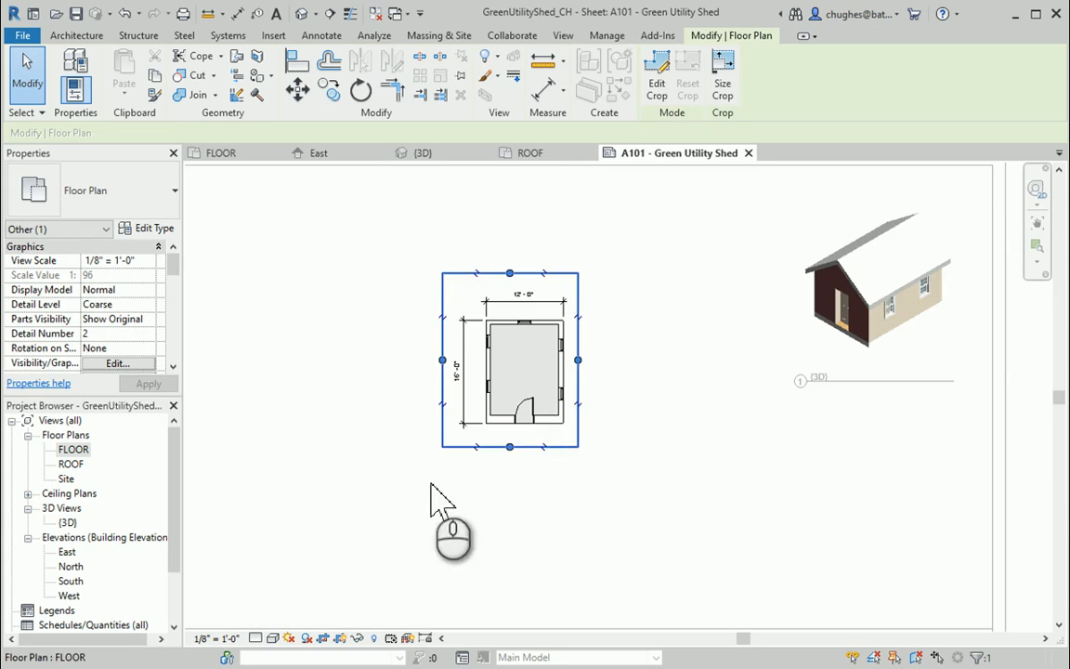
pyautogui.click(346, 423)
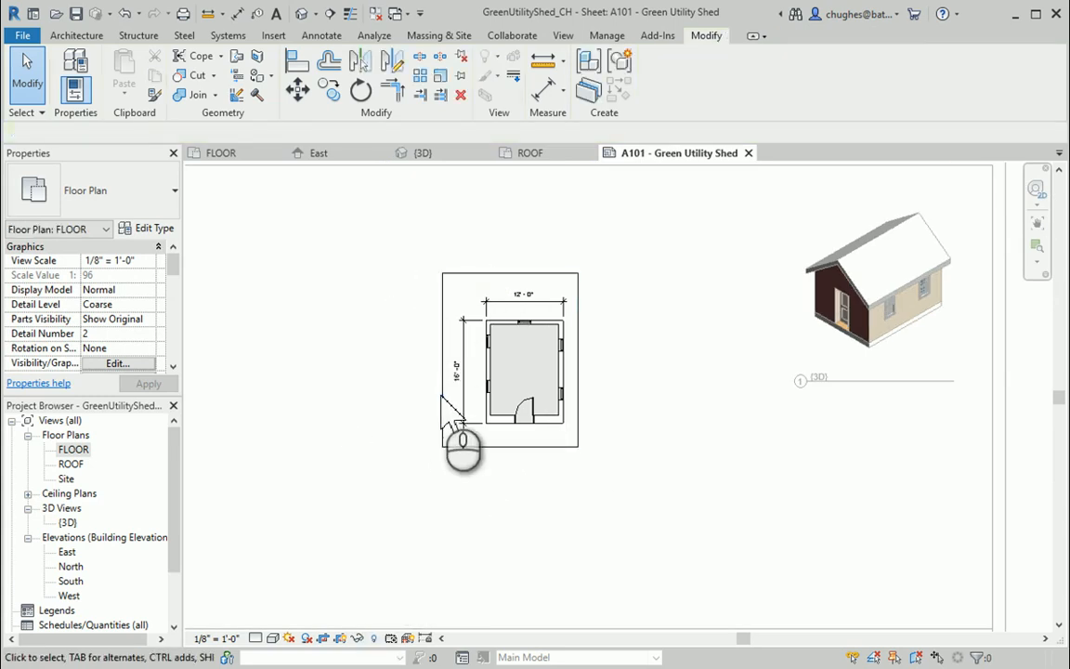
pyautogui.click(443, 400)
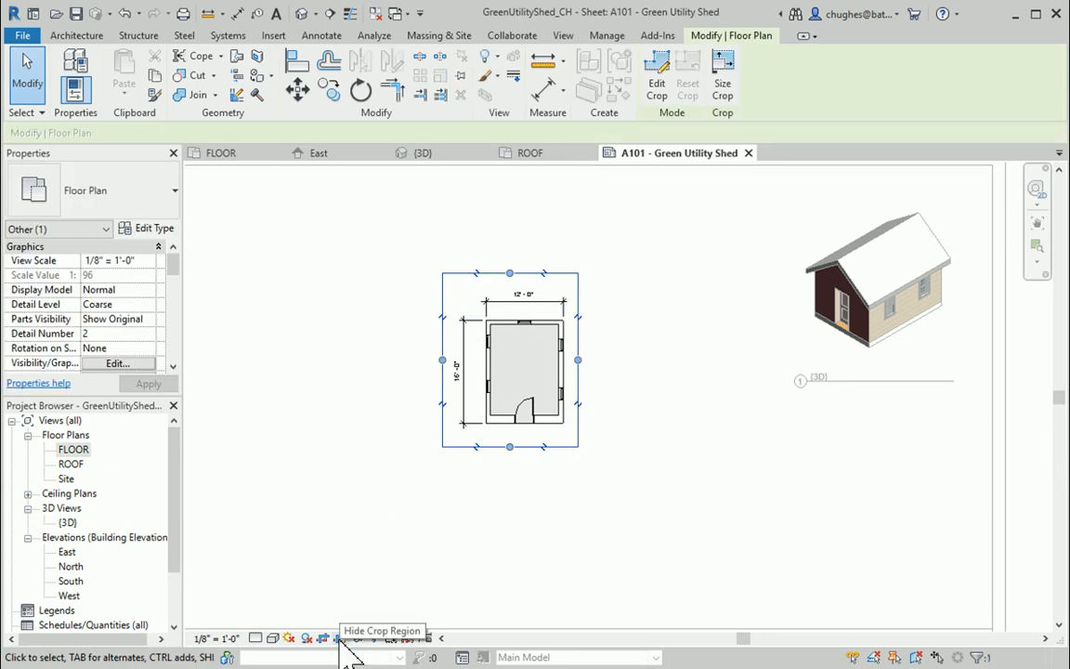
pyautogui.click(340, 639)
pyautogui.click(365, 469)
pyautogui.scroll(-3, 383, 460)
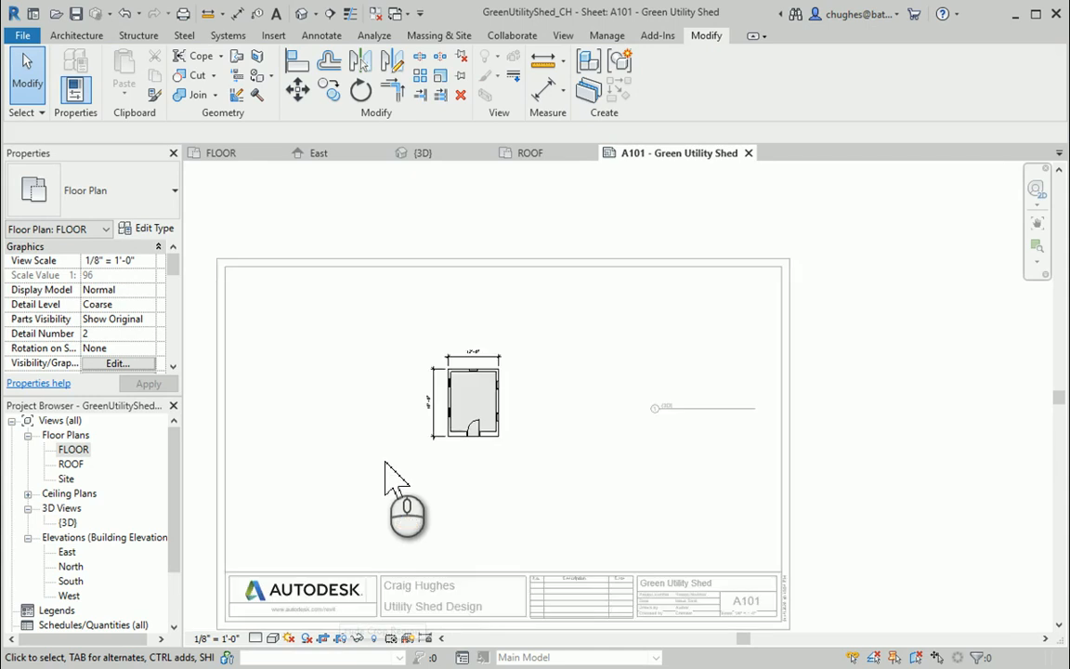
pyautogui.moveTo(381, 480); pyautogui.dragTo(483, 388, button='middle')
# Deactivate the FLOOR view, move it to the upper-left corner, and raise its title.
pyautogui.rightClick(412, 282)
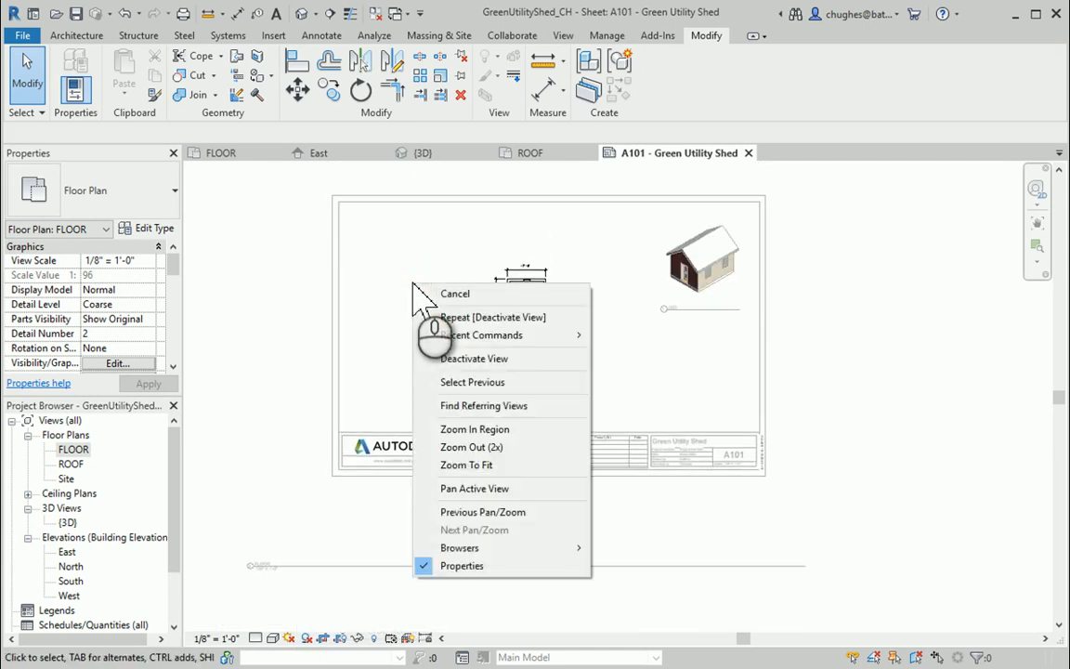
pyautogui.click(448, 359)
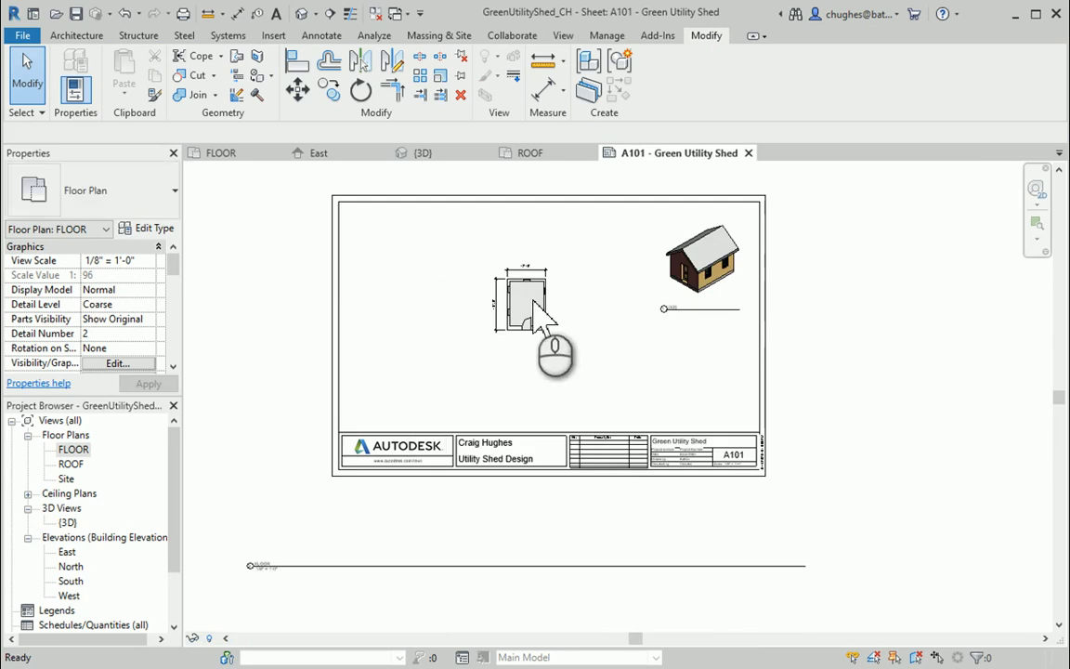
pyautogui.click(543, 345)
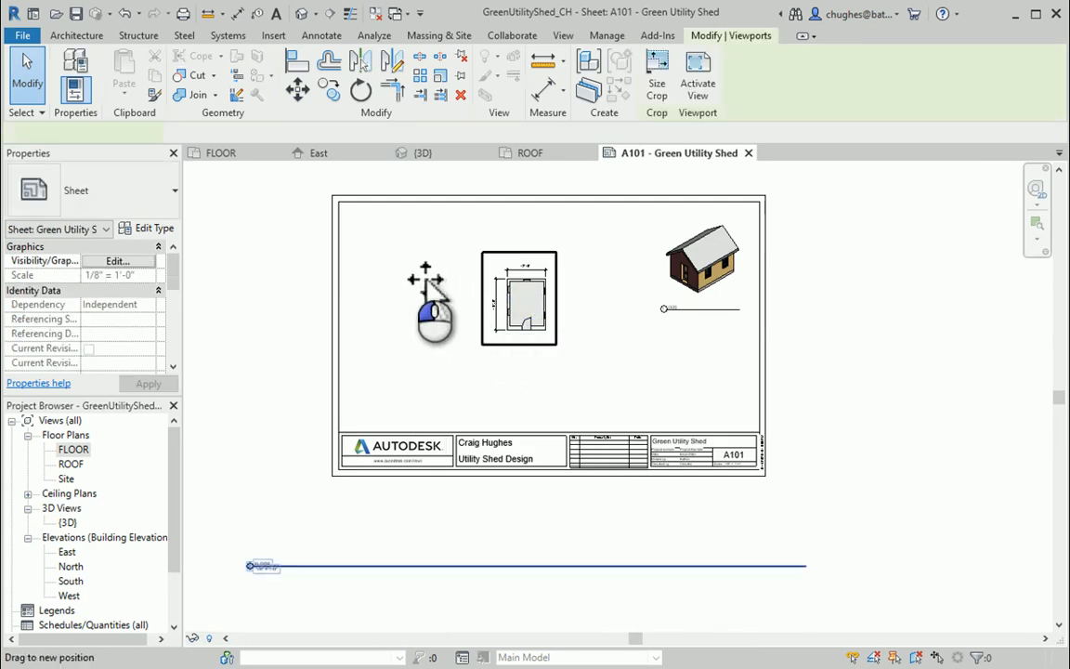
pyautogui.moveTo(377, 259); pyautogui.dragTo(444, 288)
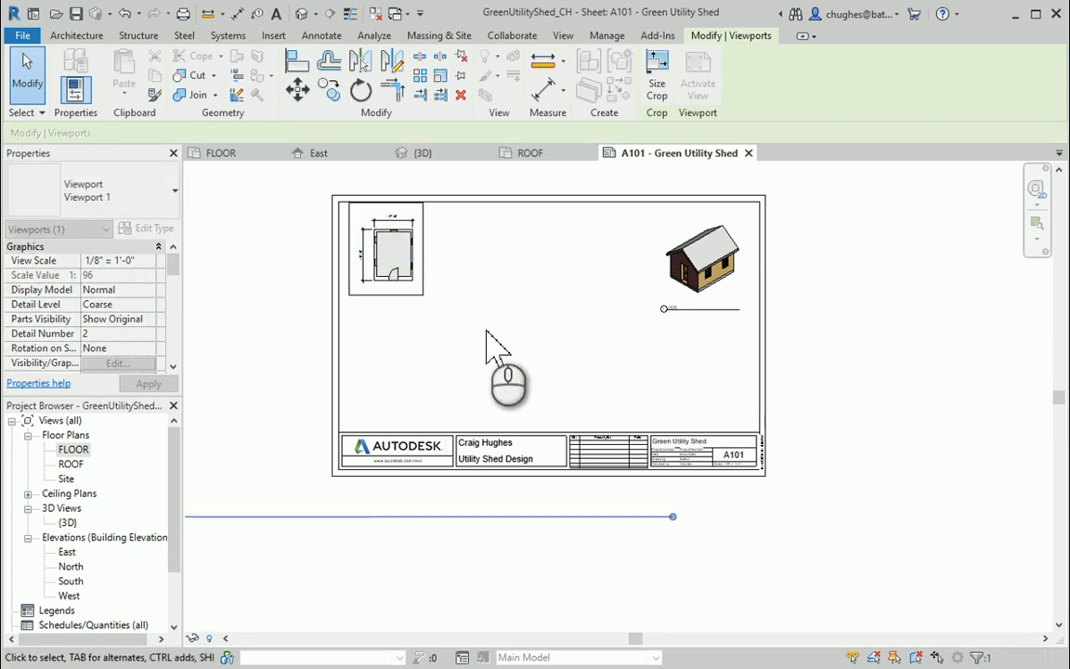
pyautogui.click(208, 407)
pyautogui.moveTo(243, 515); pyautogui.dragTo(389, 321)
# Shorten the FLOOR viewport title line so it ends just past the plan.
pyautogui.scroll(4, 379, 320)
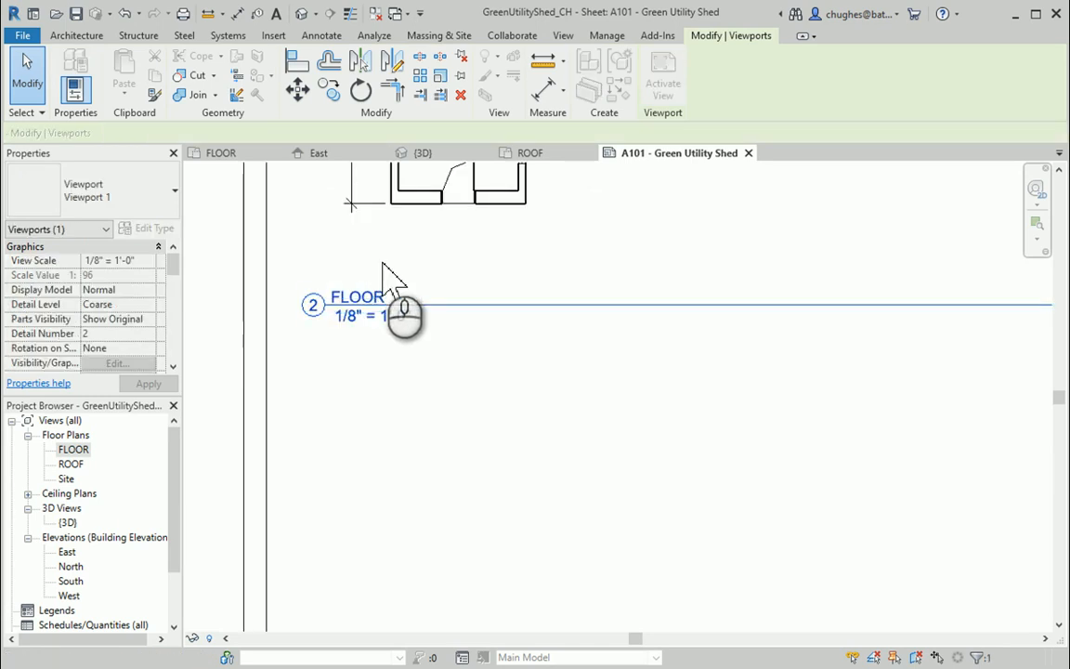
pyautogui.moveTo(381, 280); pyautogui.dragTo(344, 434, button='middle')
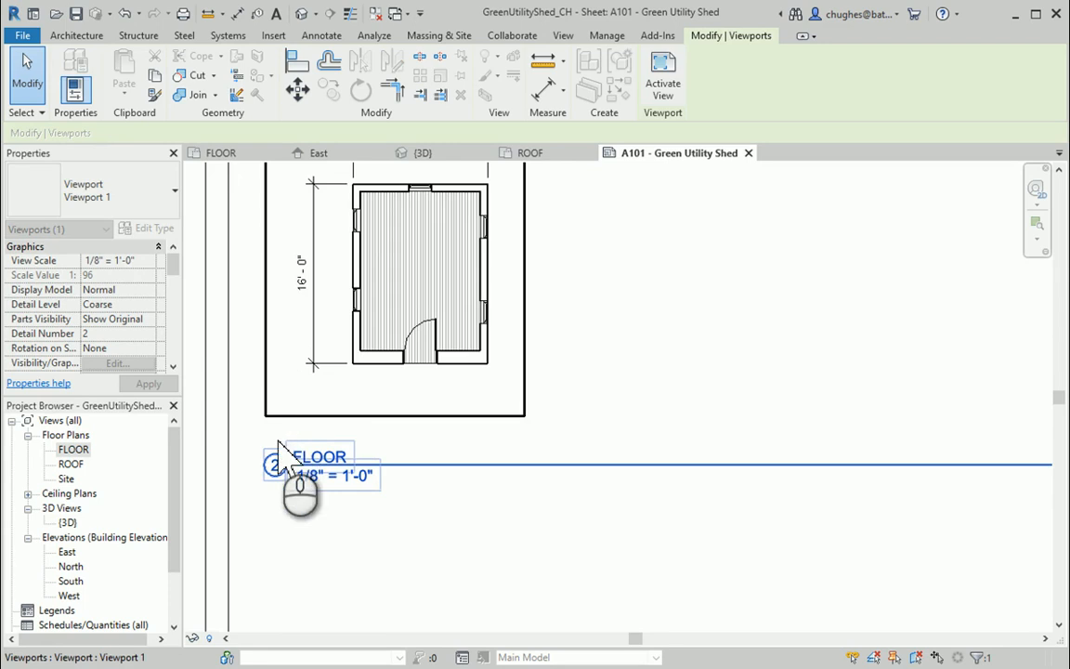
pyautogui.scroll(-5, 449, 414)
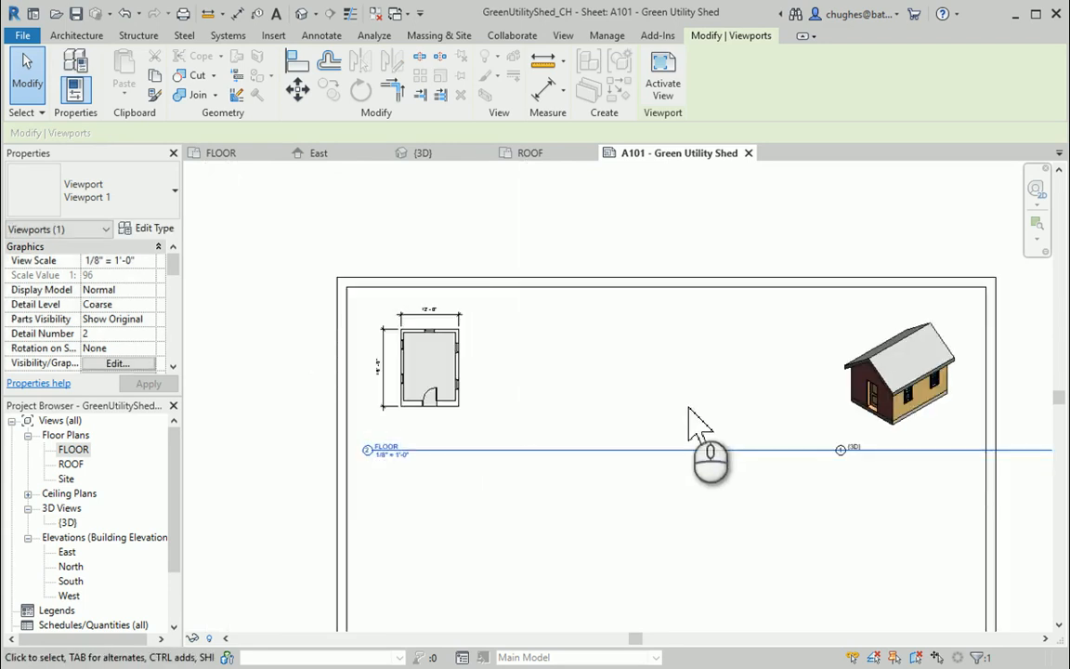
pyautogui.moveTo(688, 409); pyautogui.dragTo(502, 363, button='middle')
pyautogui.scroll(-2, 596, 354)
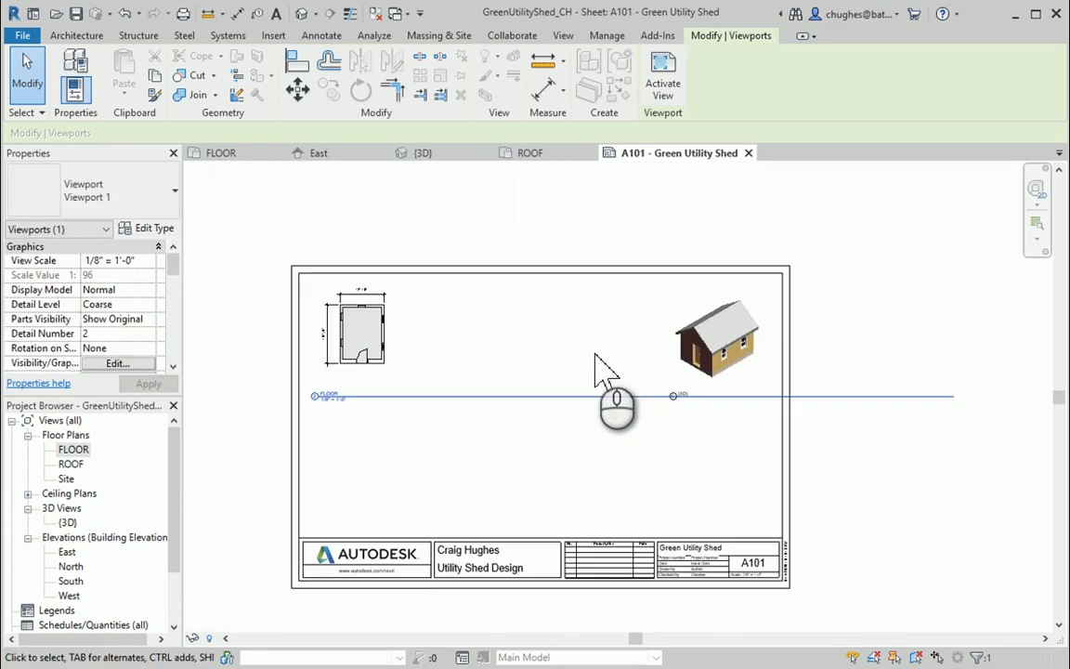
pyautogui.scroll(1, 596, 354)
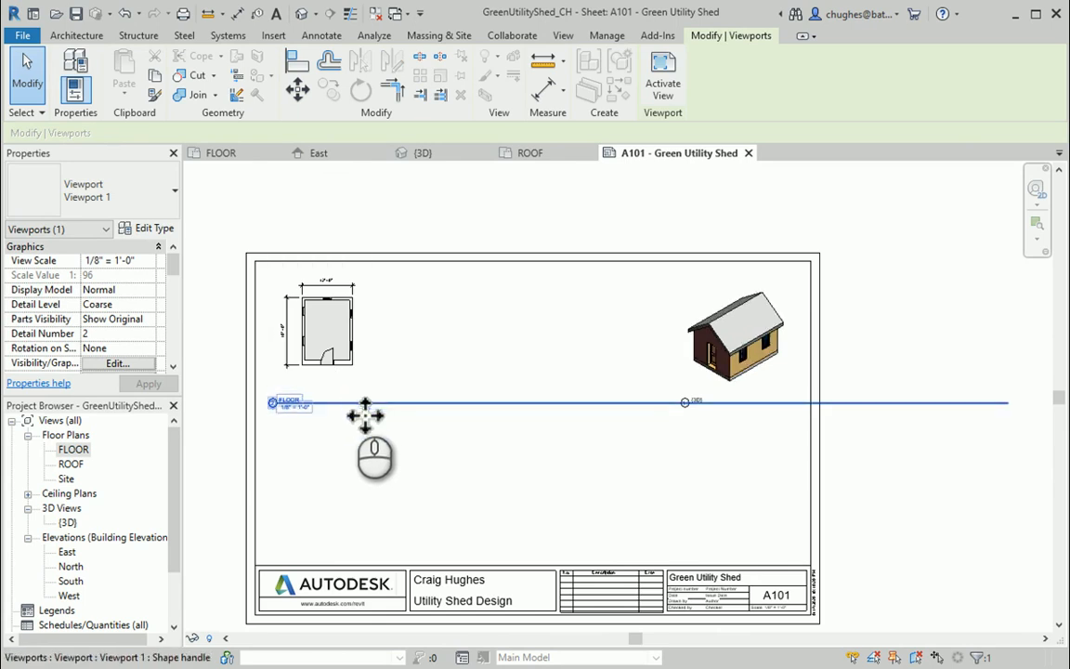
pyautogui.moveTo(366, 394); pyautogui.dragTo(366, 372)
pyautogui.click(339, 309)
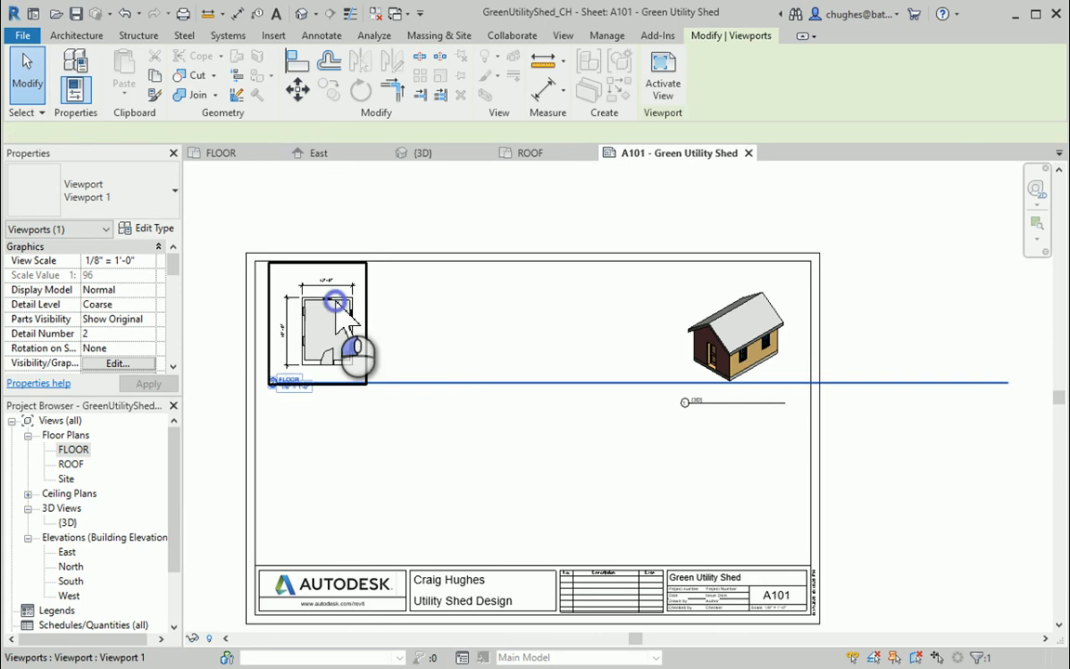
pyautogui.moveTo(1010, 381); pyautogui.dragTo(384, 399)
pyautogui.click(499, 473)
# Inside the activated FLOOR viewport, move the 16'-0" dimension closer beside the shed.
pyautogui.moveTo(315, 433); pyautogui.dragTo(457, 435, button='middle')
pyautogui.scroll(5, 381, 287)
pyautogui.moveTo(399, 289); pyautogui.dragTo(401, 365, button='middle')
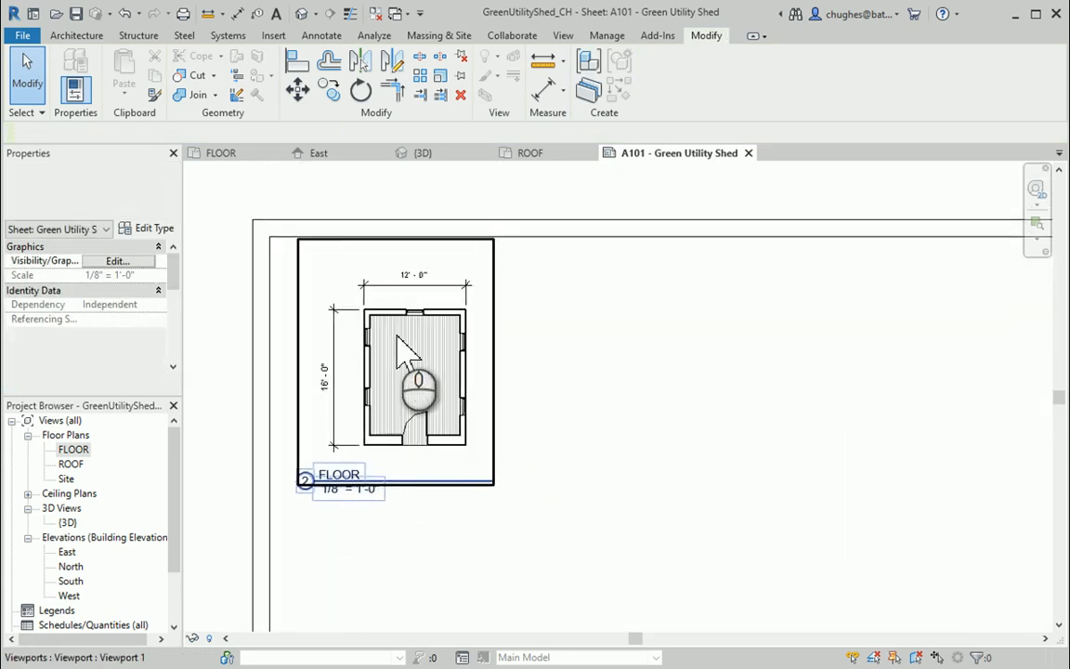
pyautogui.doubleClick(396, 332)
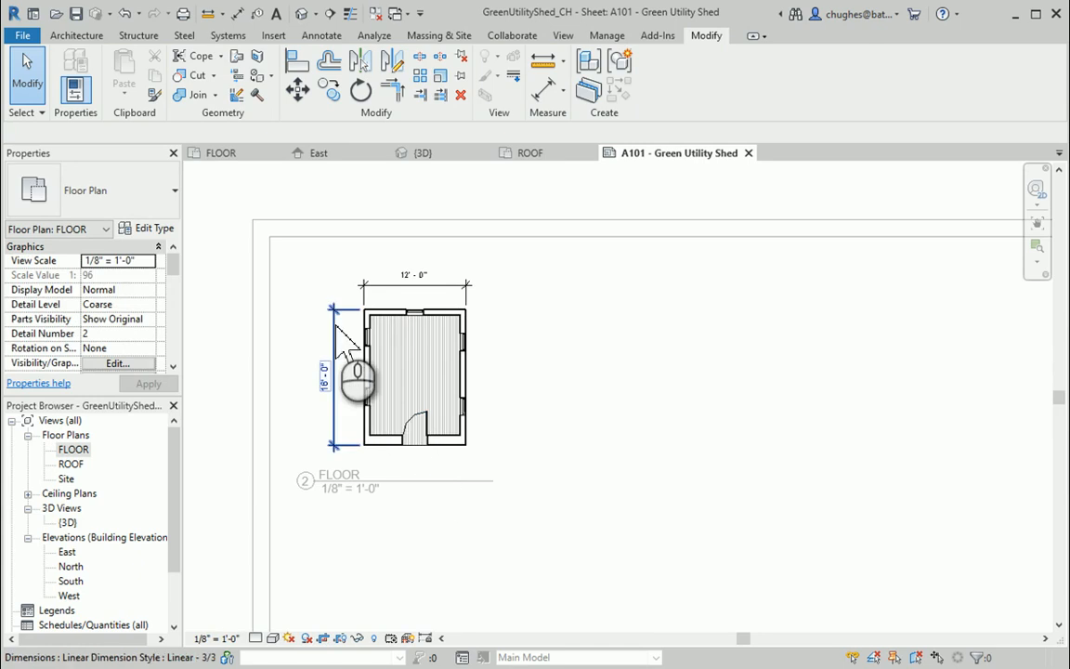
pyautogui.moveTo(360, 340); pyautogui.dragTo(380, 340)
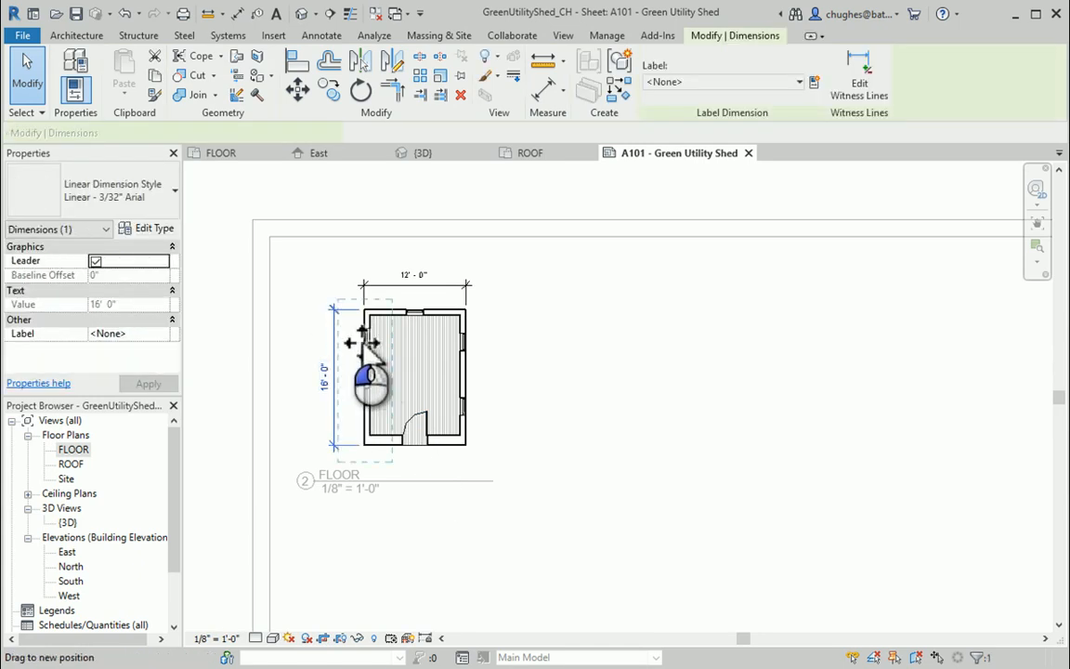
pyautogui.moveTo(312, 351); pyautogui.dragTo(323, 352)
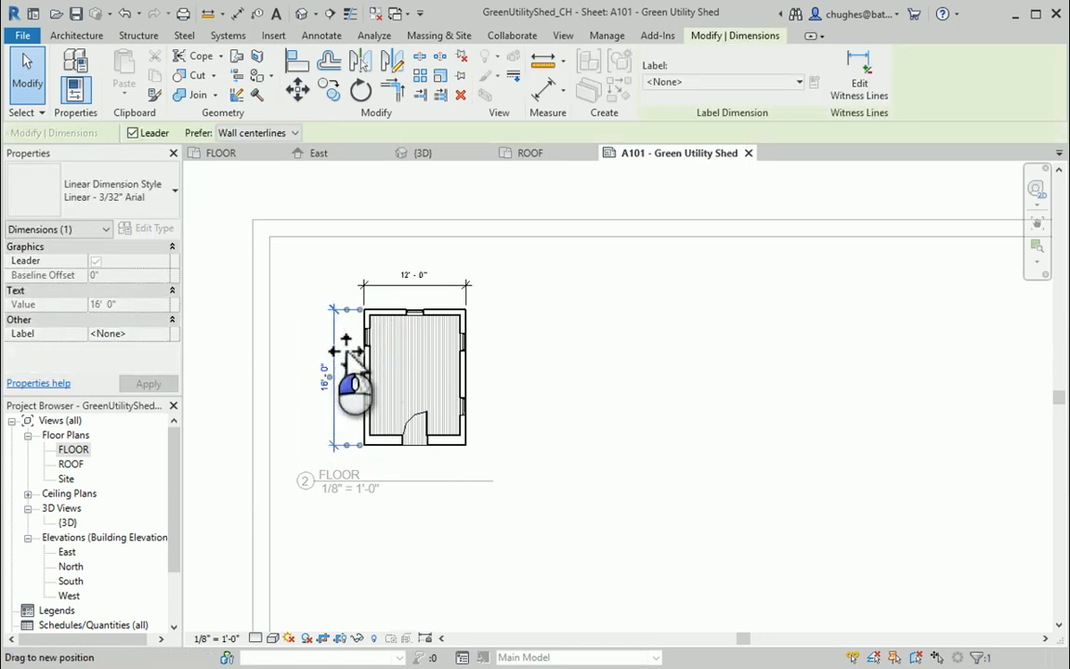
pyautogui.click(628, 328)
pyautogui.rightClick(626, 330)
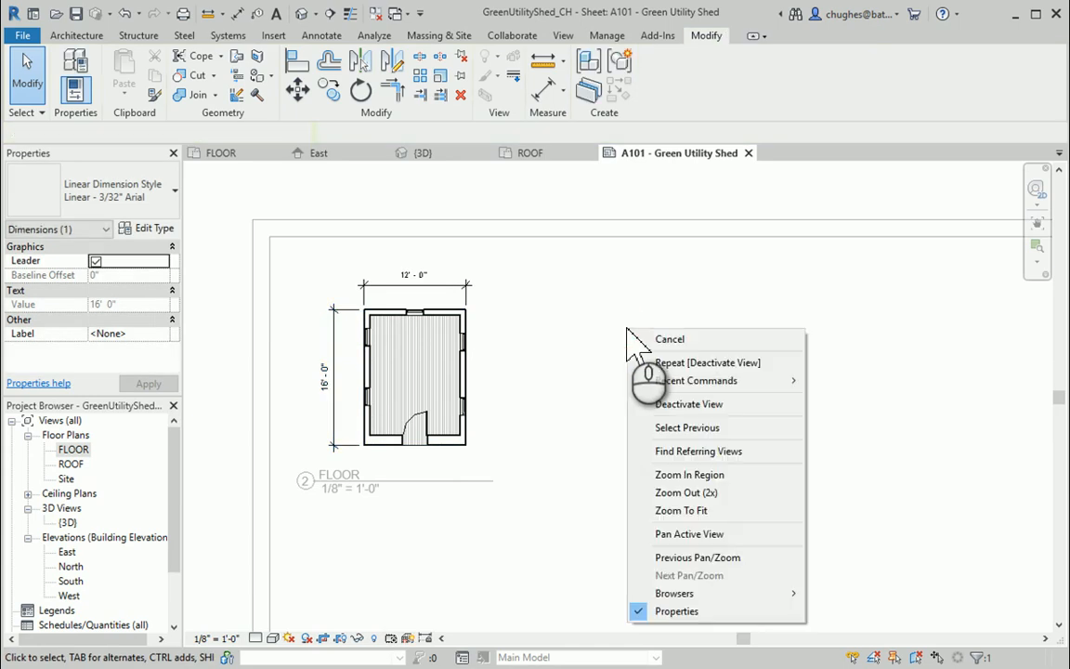
# Change the FLOOR plan viewport's scale to 1/4" = 1'-0".
pyautogui.click(676, 405)
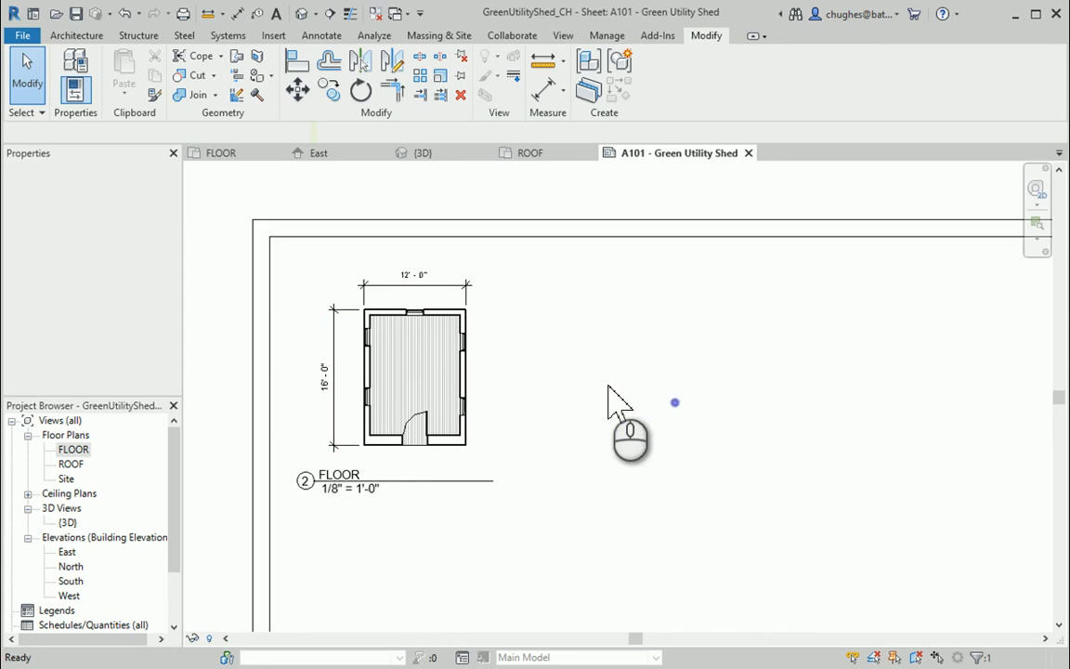
pyautogui.scroll(-2, 585, 435)
pyautogui.moveTo(593, 430); pyautogui.dragTo(556, 374, button='middle')
pyautogui.scroll(-1, 507, 362)
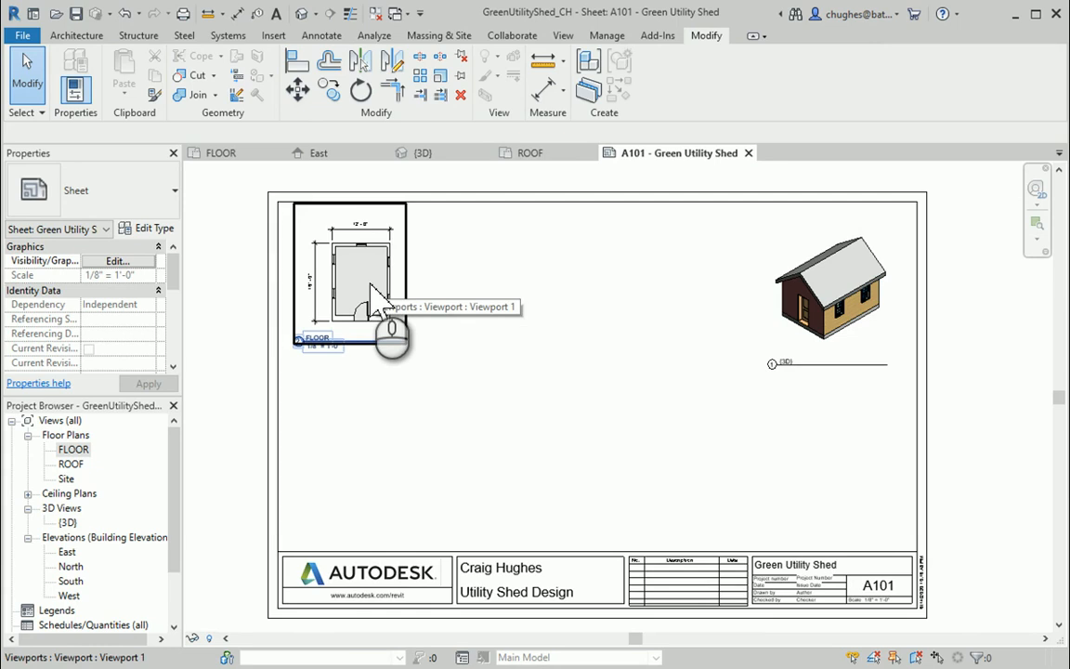
pyautogui.scroll(3, 372, 357)
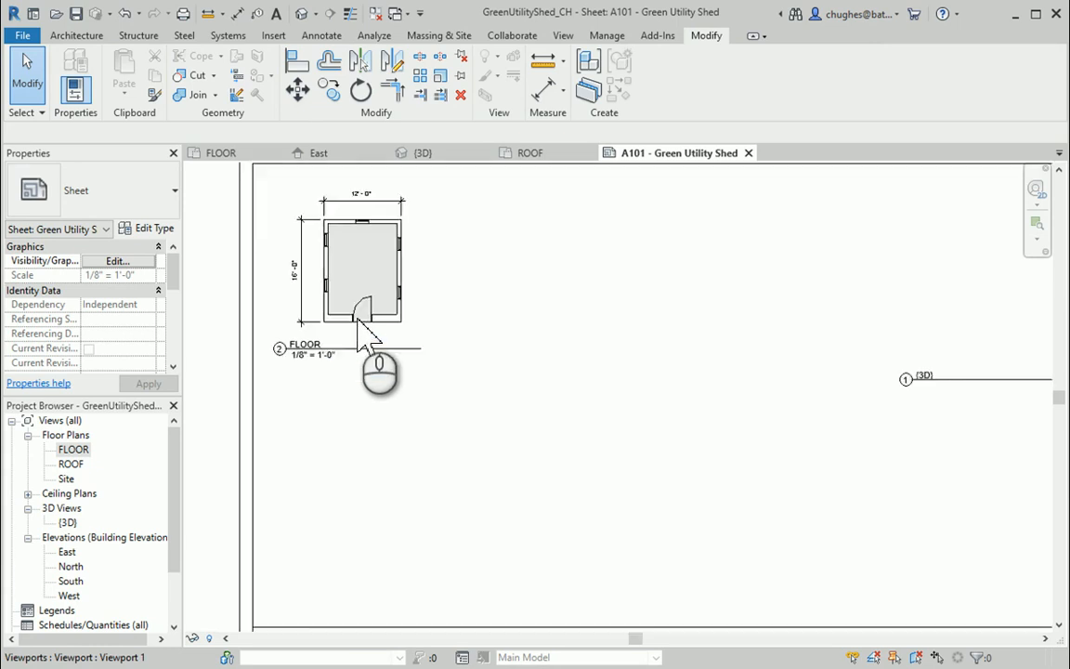
pyautogui.moveTo(381, 377); pyautogui.dragTo(399, 452, button='middle')
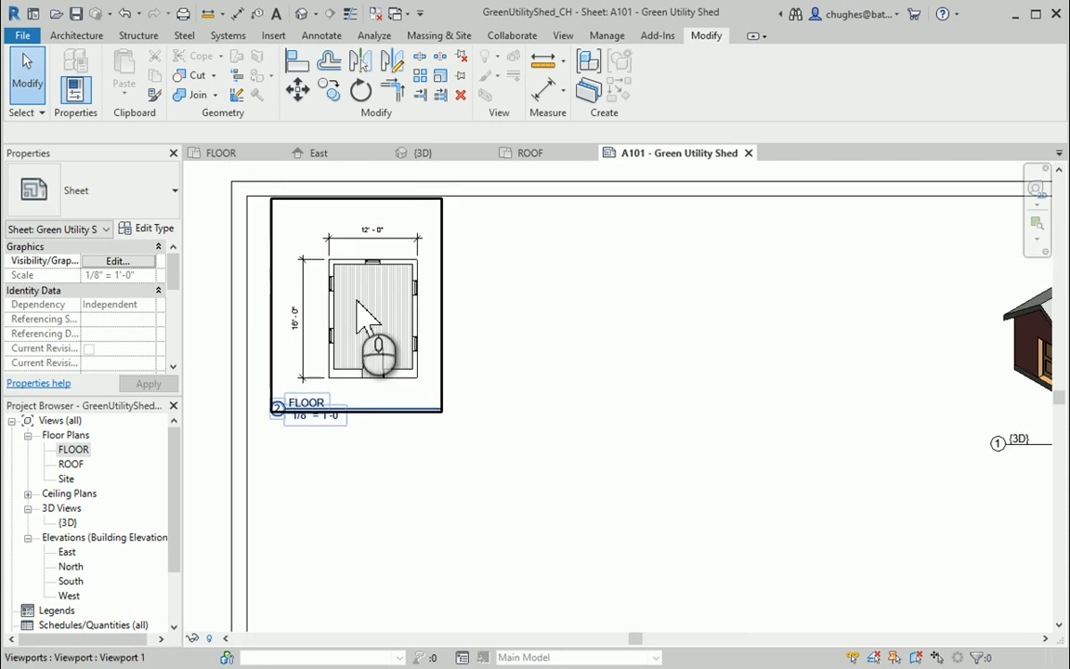
pyautogui.doubleClick(356, 300)
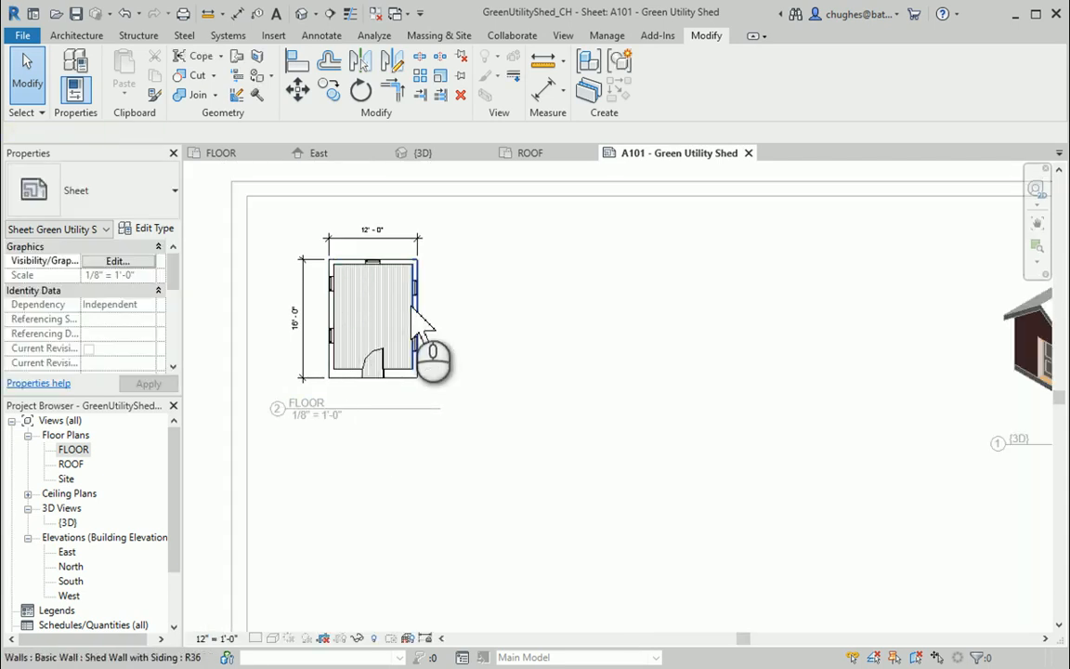
pyautogui.click(211, 638)
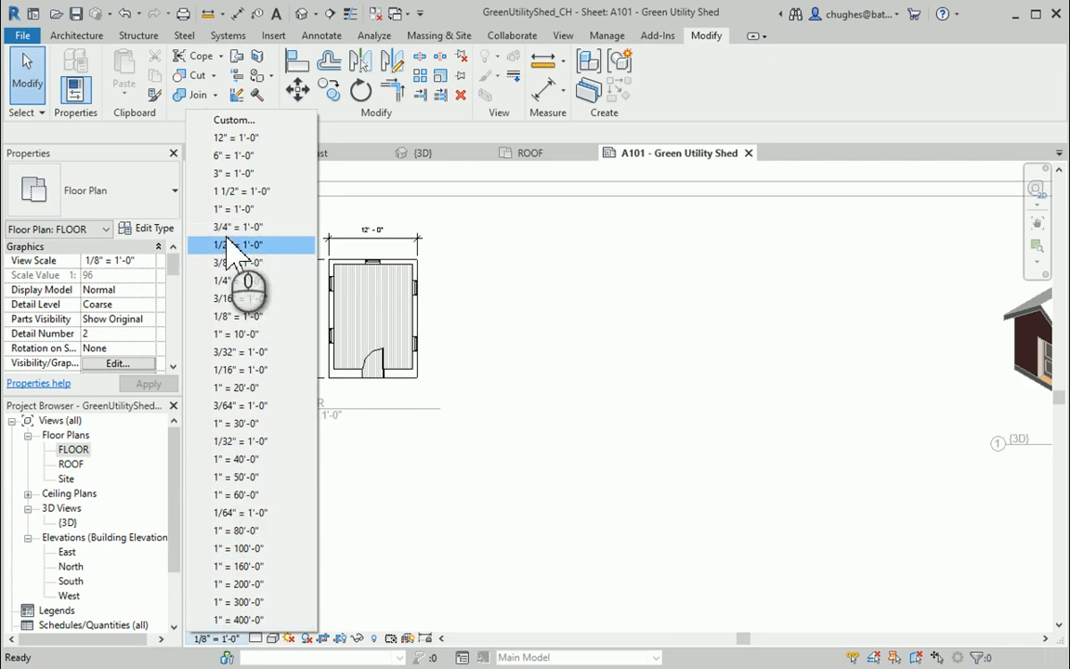
pyautogui.click(225, 280)
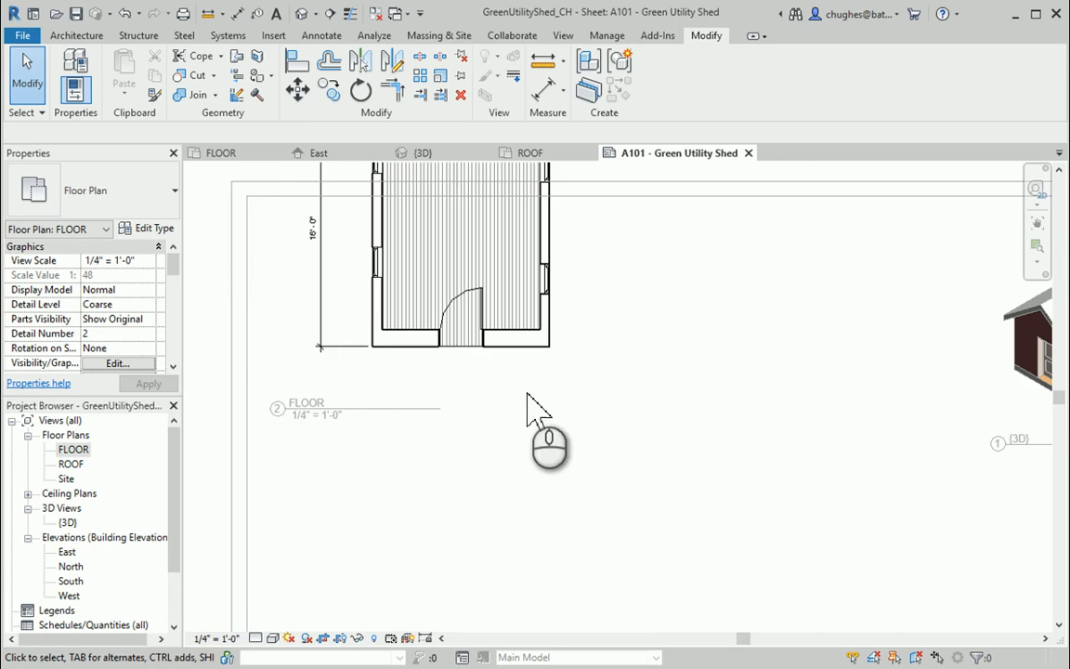
# Deactivate the view and move the enlarged FLOOR viewport down inside the sheet's upper-left area.
pyautogui.scroll(-2, 530, 409)
pyautogui.moveTo(502, 423); pyautogui.dragTo(430, 402, button='middle')
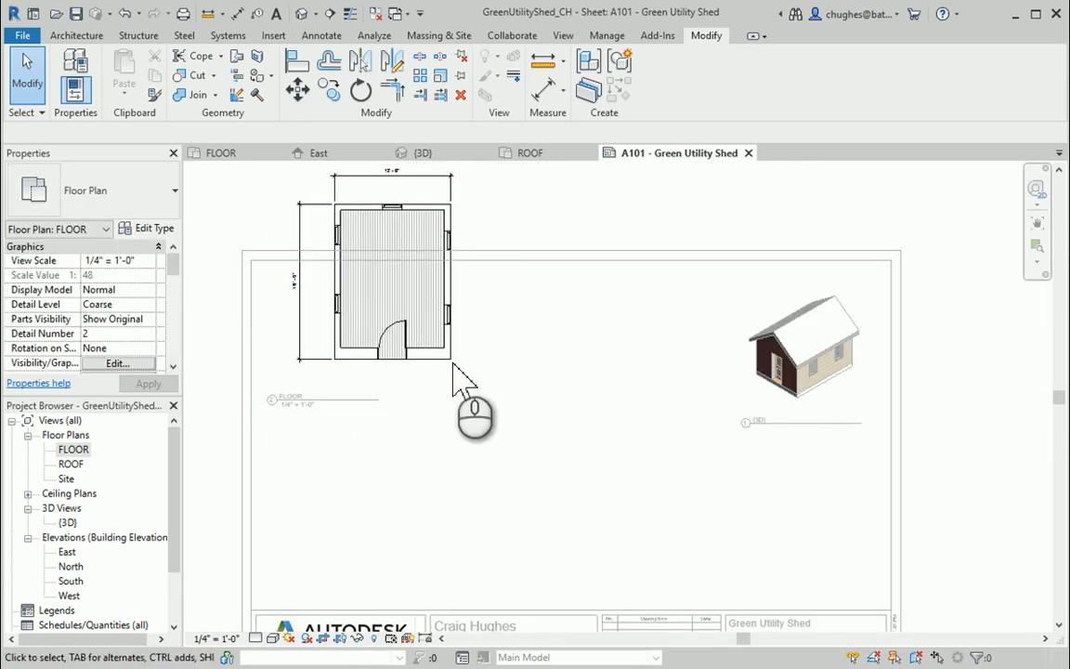
pyautogui.rightClick(492, 297)
pyautogui.click(528, 371)
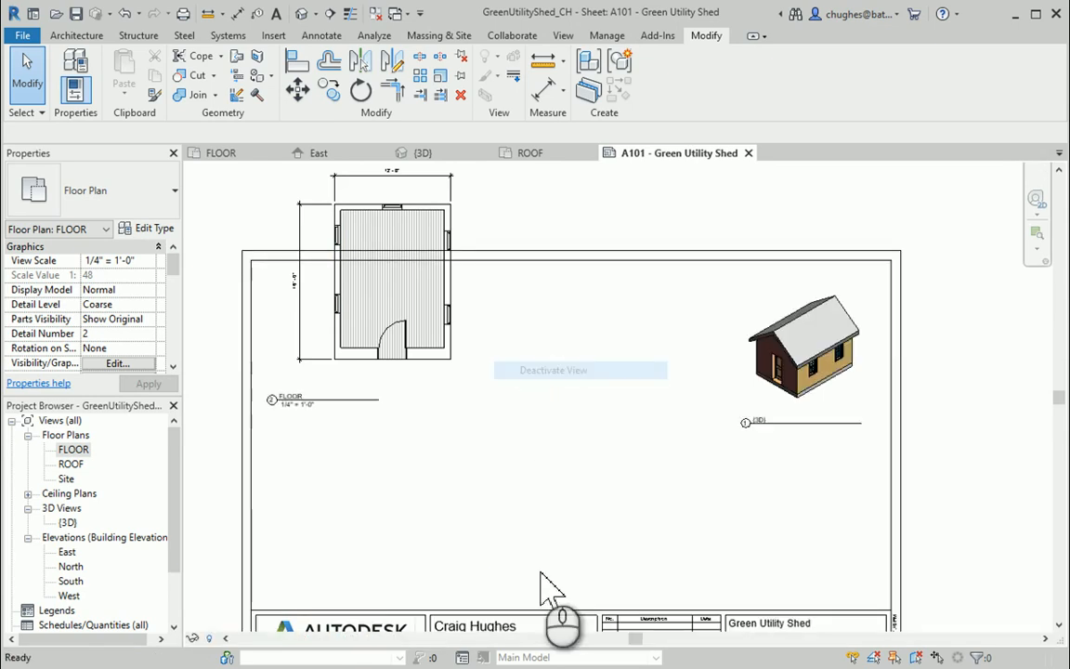
pyautogui.moveTo(347, 289); pyautogui.dragTo(364, 382)
# Move the FLOOR view title beneath the plan and adjust its title line.
pyautogui.click(501, 353)
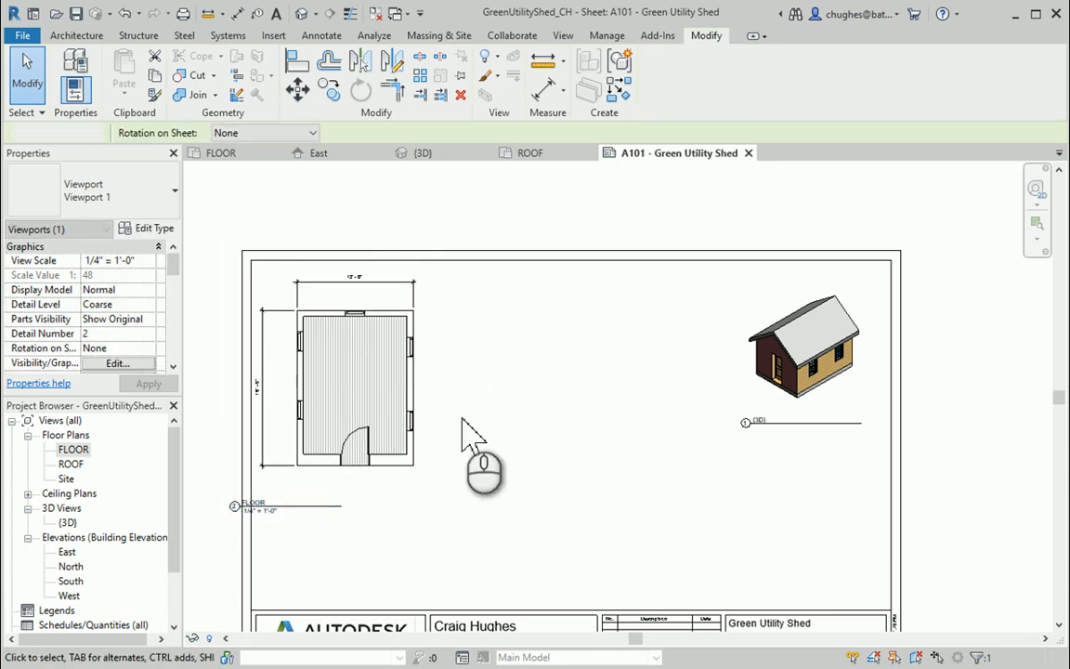
pyautogui.click(307, 507)
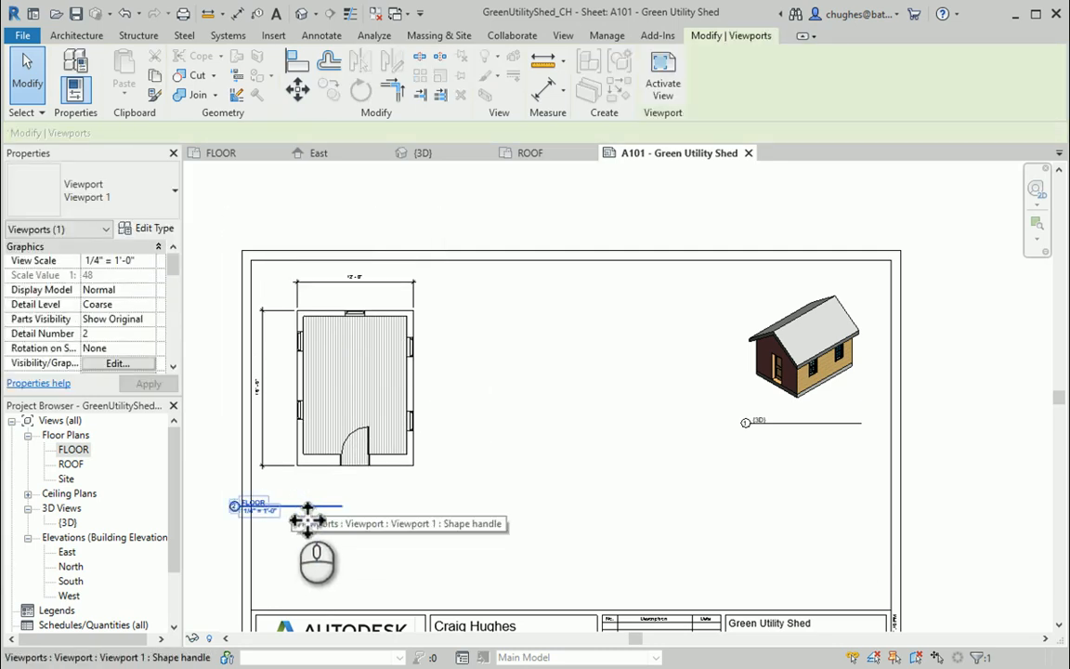
pyautogui.moveTo(307, 507); pyautogui.dragTo(468, 494)
pyautogui.click(368, 417)
pyautogui.click(497, 485)
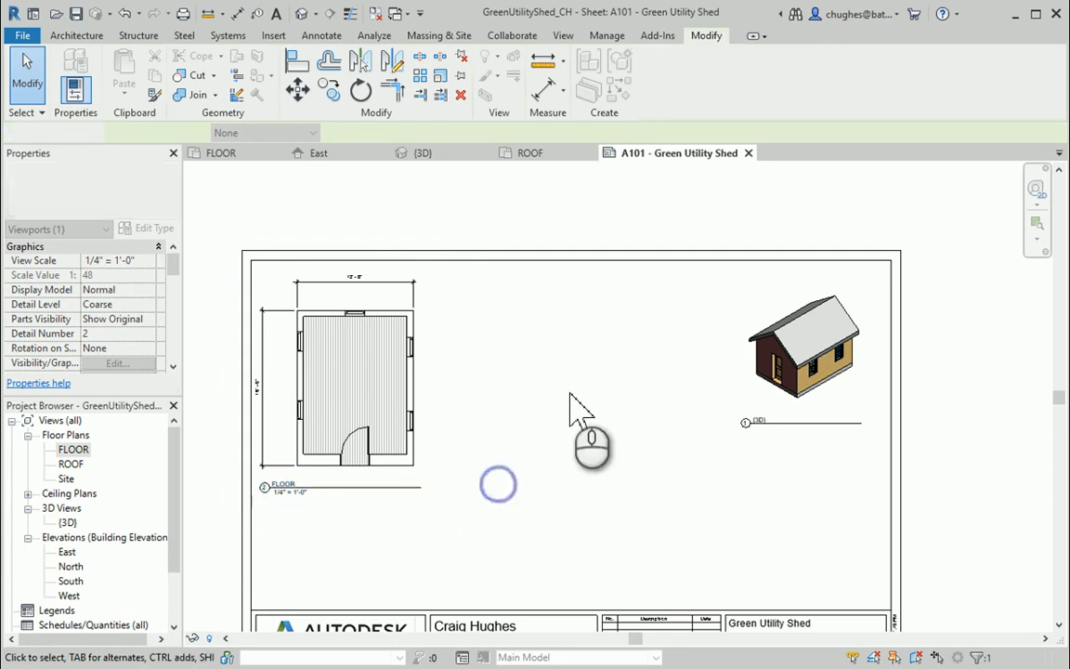
pyautogui.scroll(3, 278, 321)
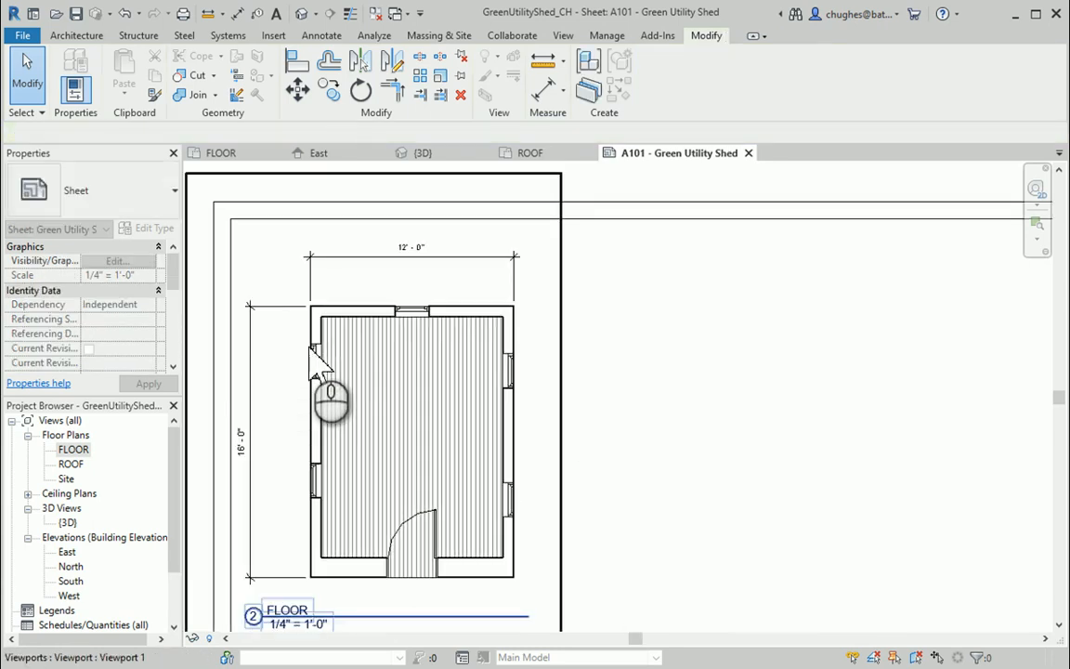
# Pull the 16'-0" and 12'-0" dimensions closer to the shed walls, then deactivate the view.
pyautogui.doubleClick(247, 376)
pyautogui.click(244, 371)
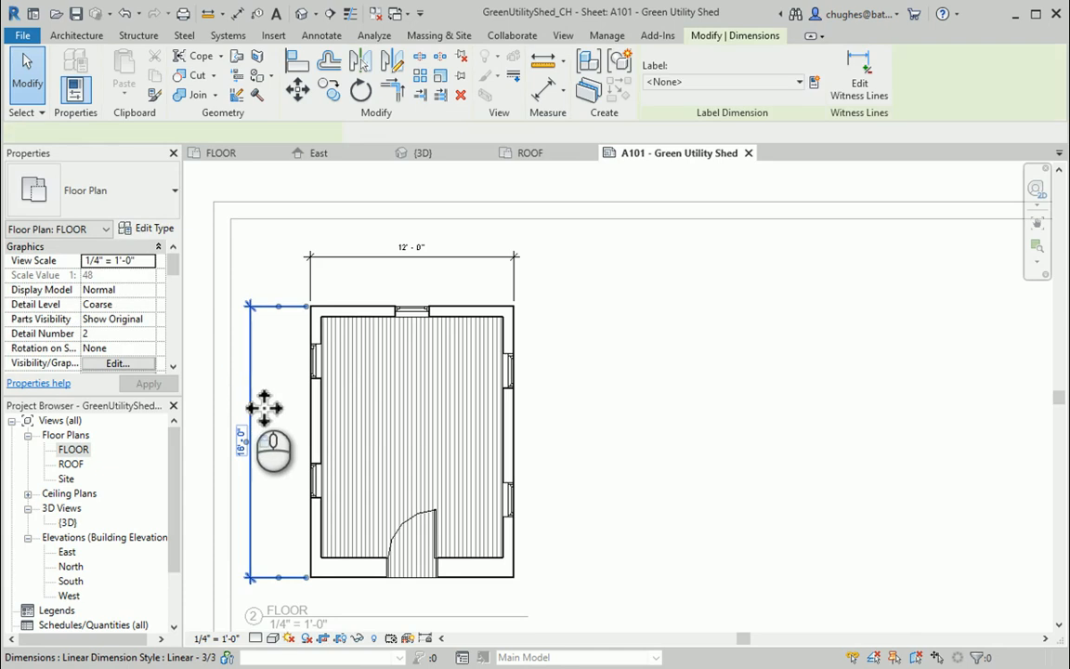
pyautogui.moveTo(248, 377); pyautogui.dragTo(288, 393)
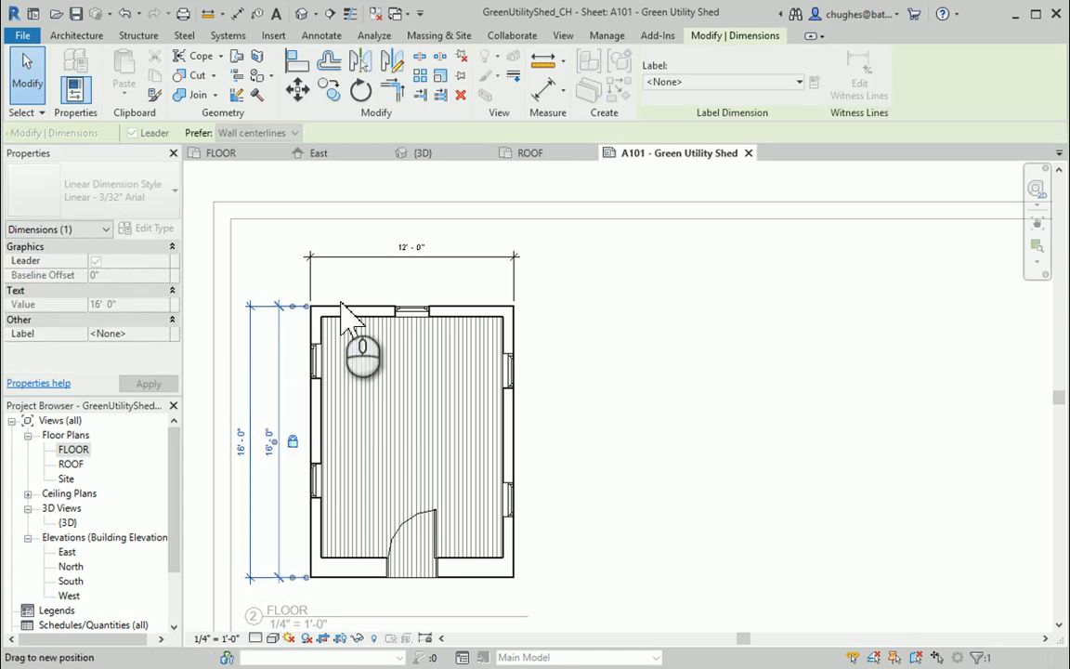
pyautogui.click(371, 276)
pyautogui.moveTo(371, 276); pyautogui.dragTo(371, 300)
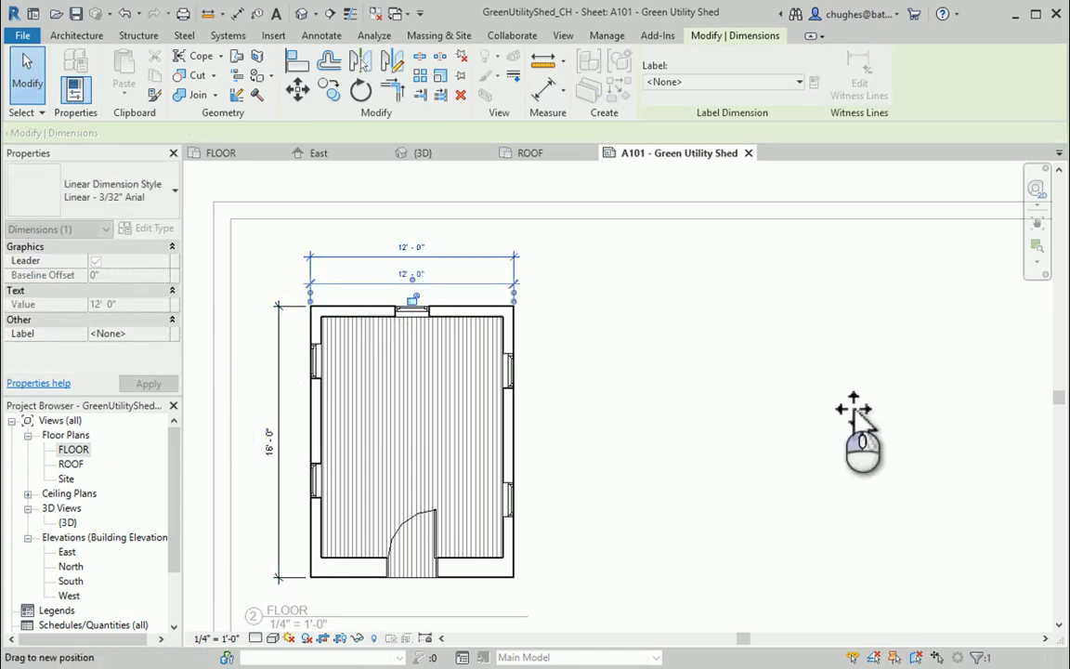
pyautogui.click(716, 391)
pyautogui.scroll(-3, 610, 386)
pyautogui.moveTo(435, 386); pyautogui.dragTo(230, 351, button='middle')
pyautogui.scroll(-3, 479, 336)
pyautogui.moveTo(479, 336); pyautogui.dragTo(529, 326, button='middle')
pyautogui.rightClick(529, 327)
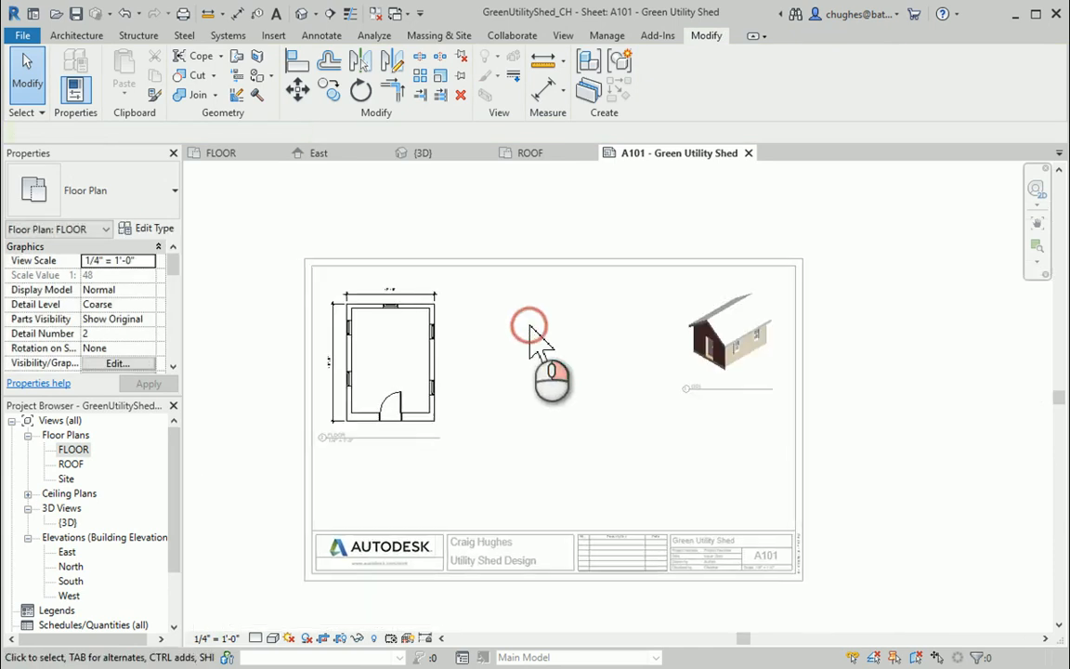
pyautogui.click(569, 402)
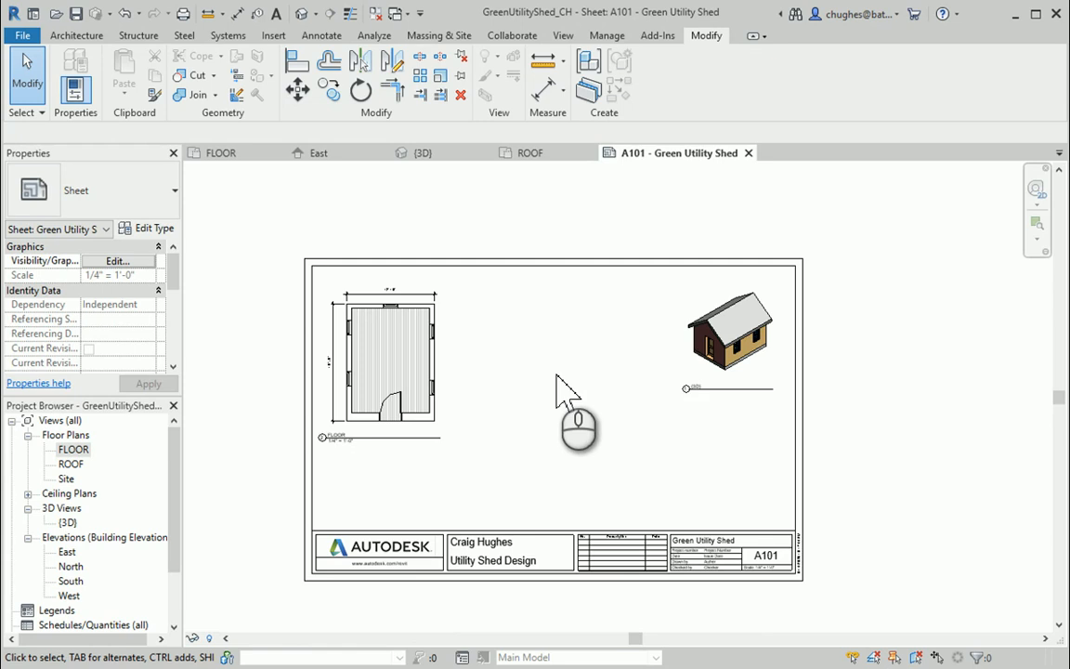
# Nudge the FLOOR plan viewport higher on the sheet, then pick the South elevation to place.
pyautogui.moveTo(526, 366); pyautogui.dragTo(328, 295, button='middle')
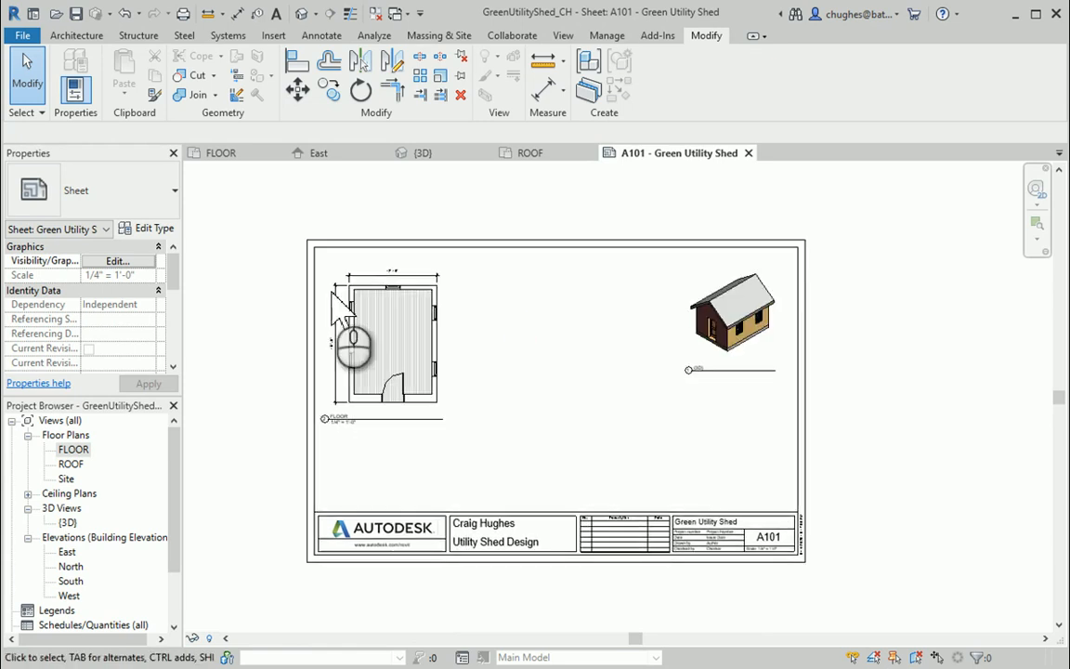
pyautogui.click(377, 316)
pyautogui.click(384, 331)
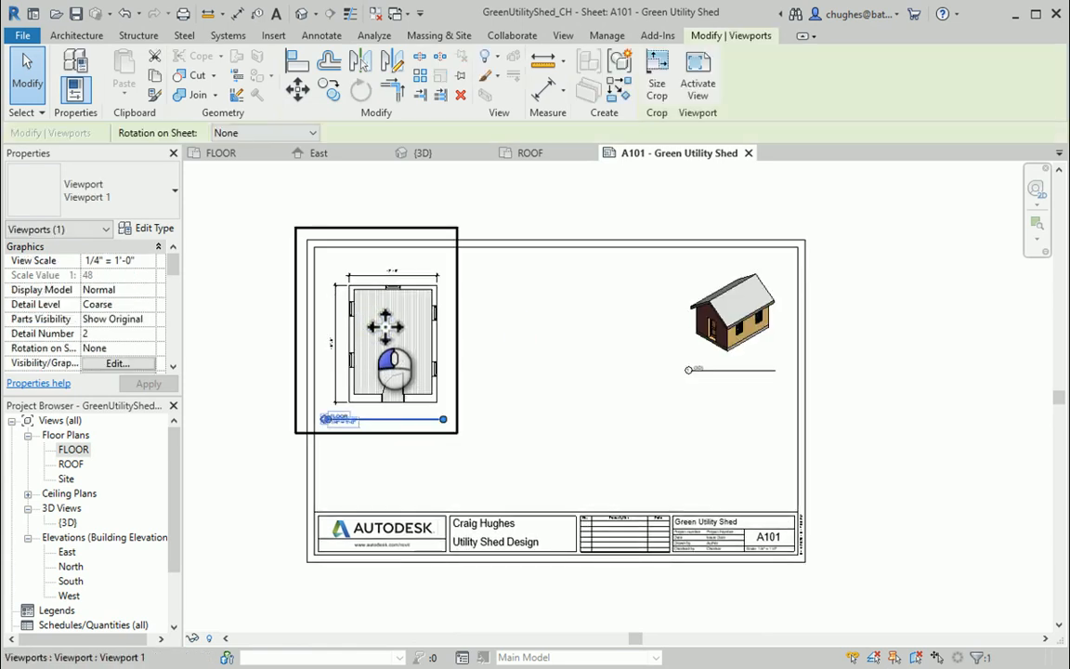
pyautogui.moveTo(386, 316); pyautogui.dragTo(389, 325)
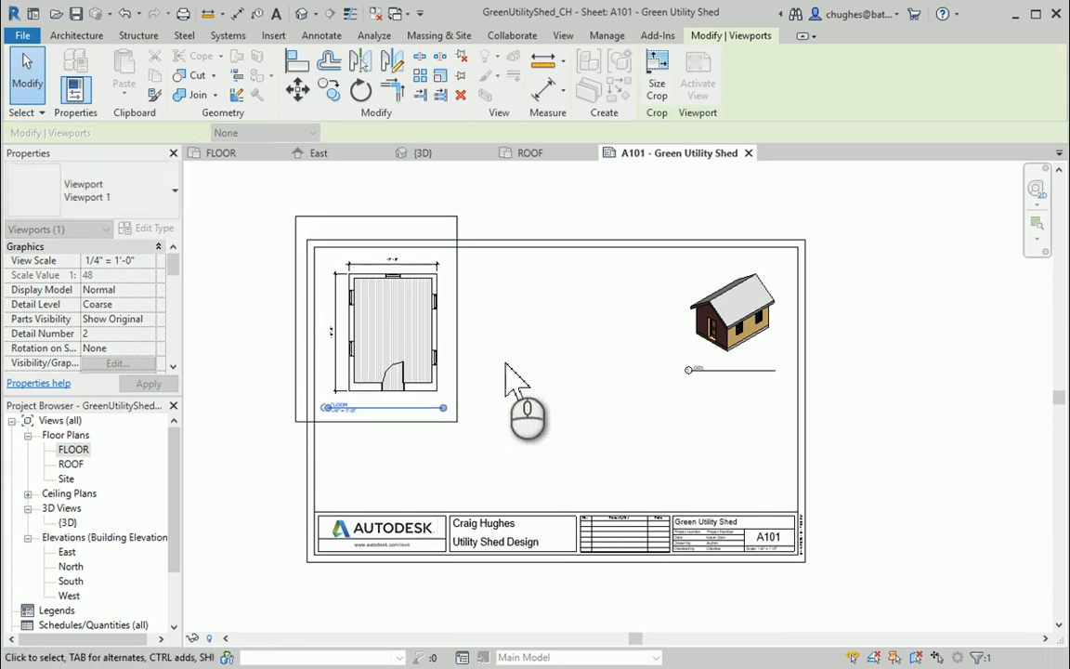
pyautogui.click(507, 372)
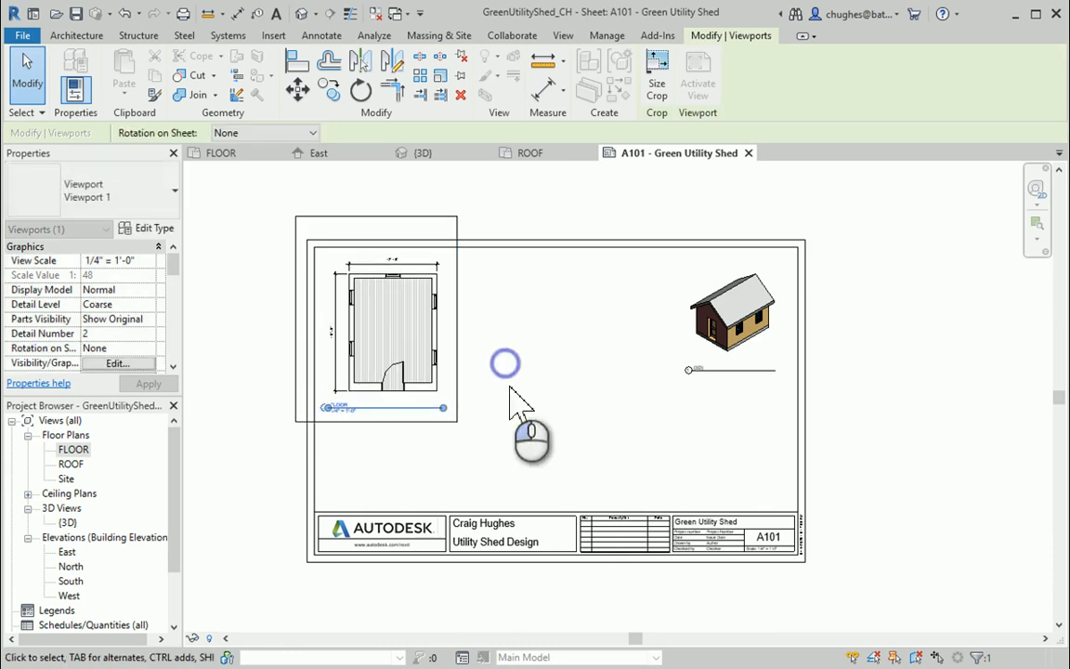
pyautogui.scroll(-1, 79, 548)
pyautogui.click(71, 537)
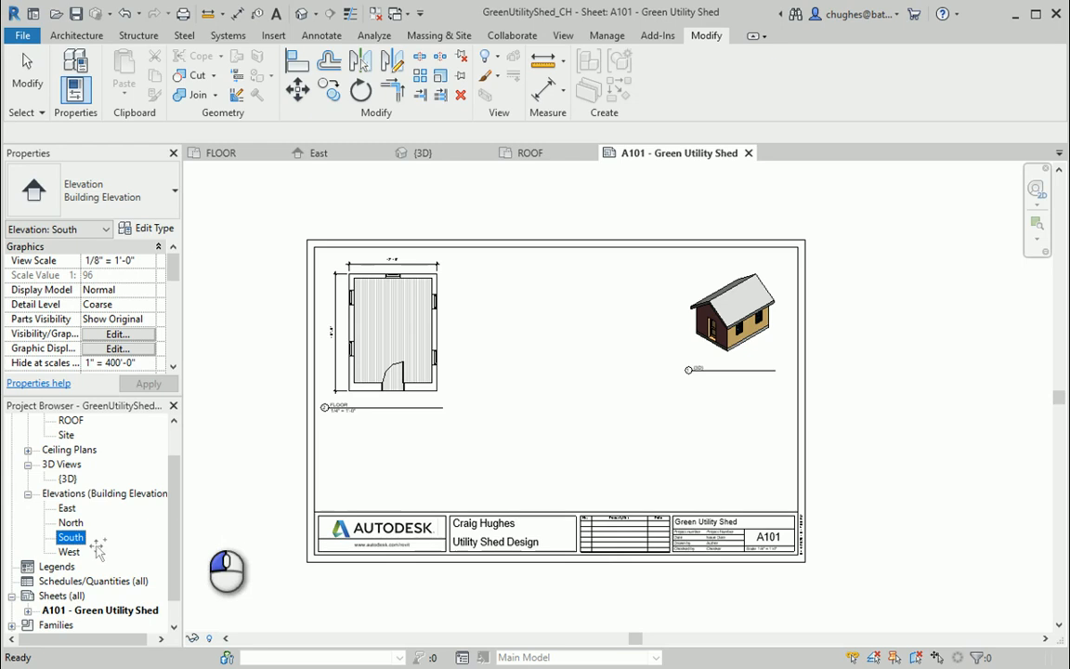
# Drop the South elevation below the FLOOR plan and activate it to select its crop boundary.
pyautogui.click(422, 478)
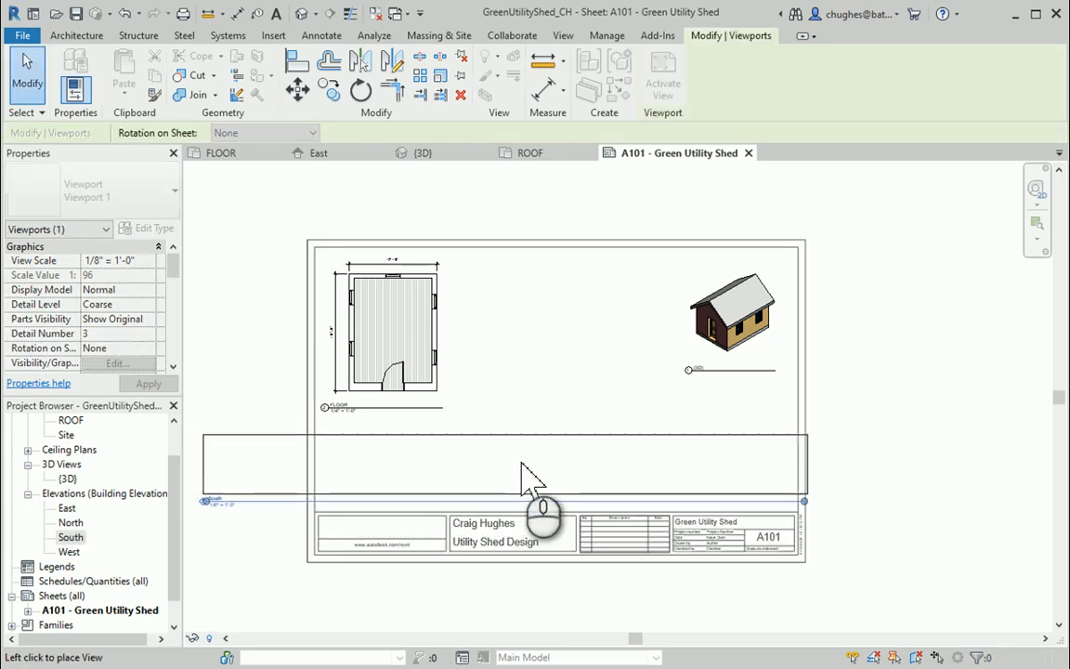
pyautogui.click(521, 462)
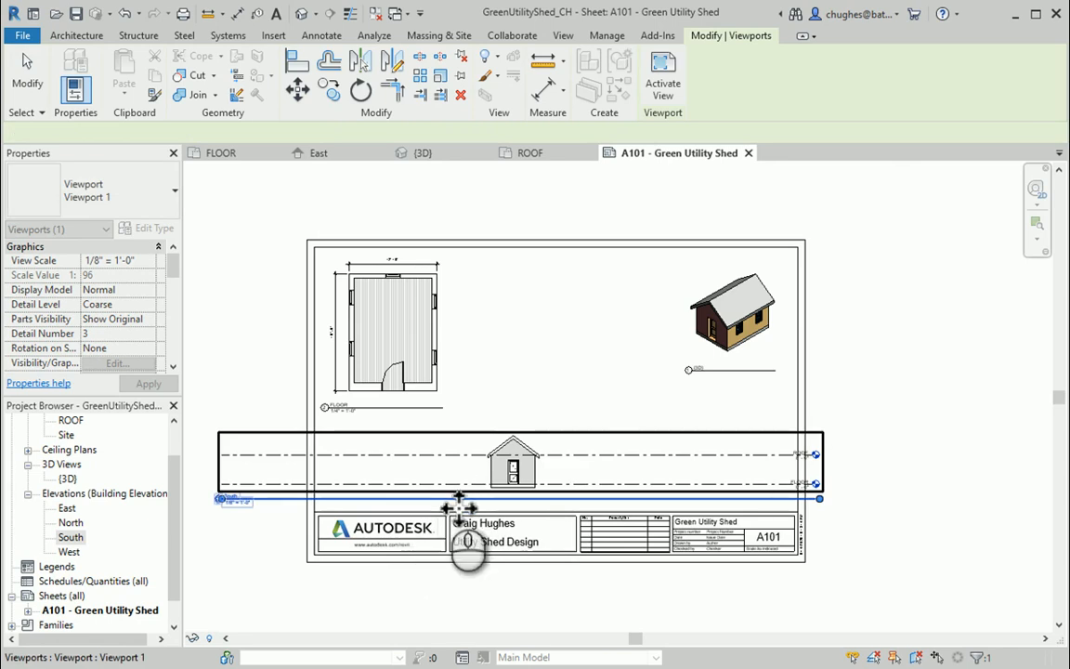
pyautogui.scroll(2, 490, 507)
pyautogui.scroll(-1, 490, 507)
pyautogui.doubleClick(495, 477)
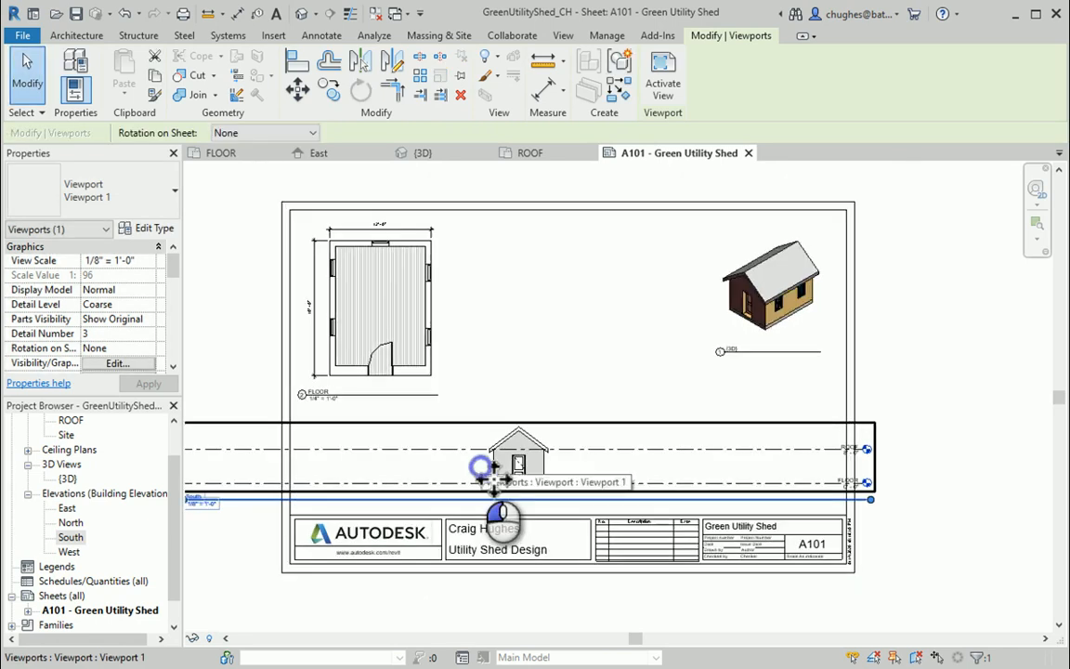
pyautogui.scroll(-1, 502, 483)
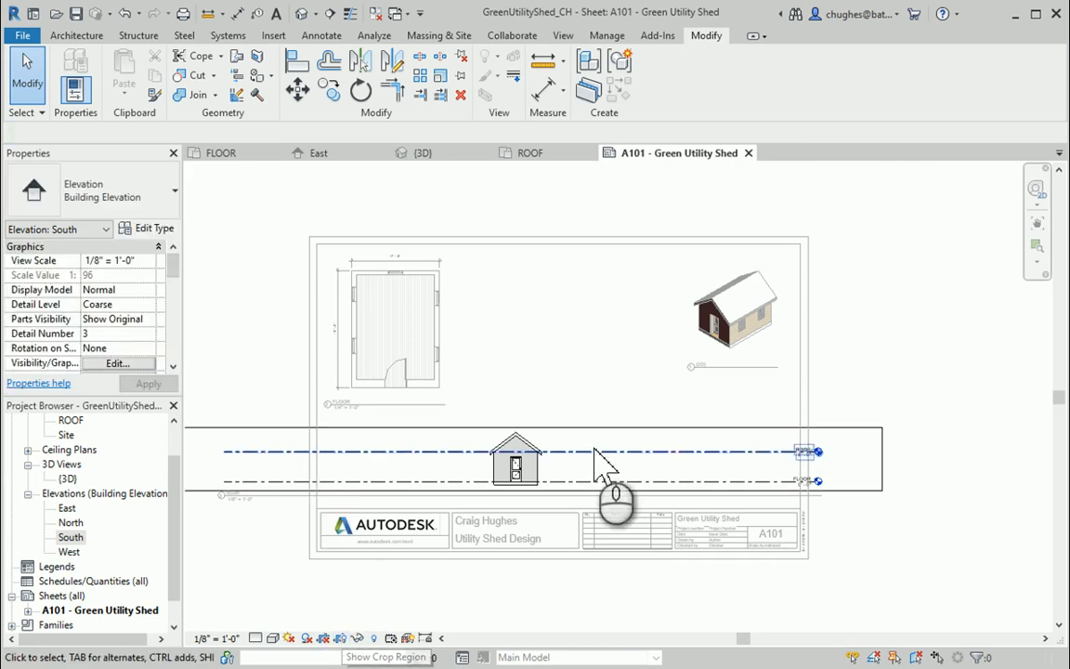
pyautogui.moveTo(635, 446); pyautogui.dragTo(739, 474, button='middle')
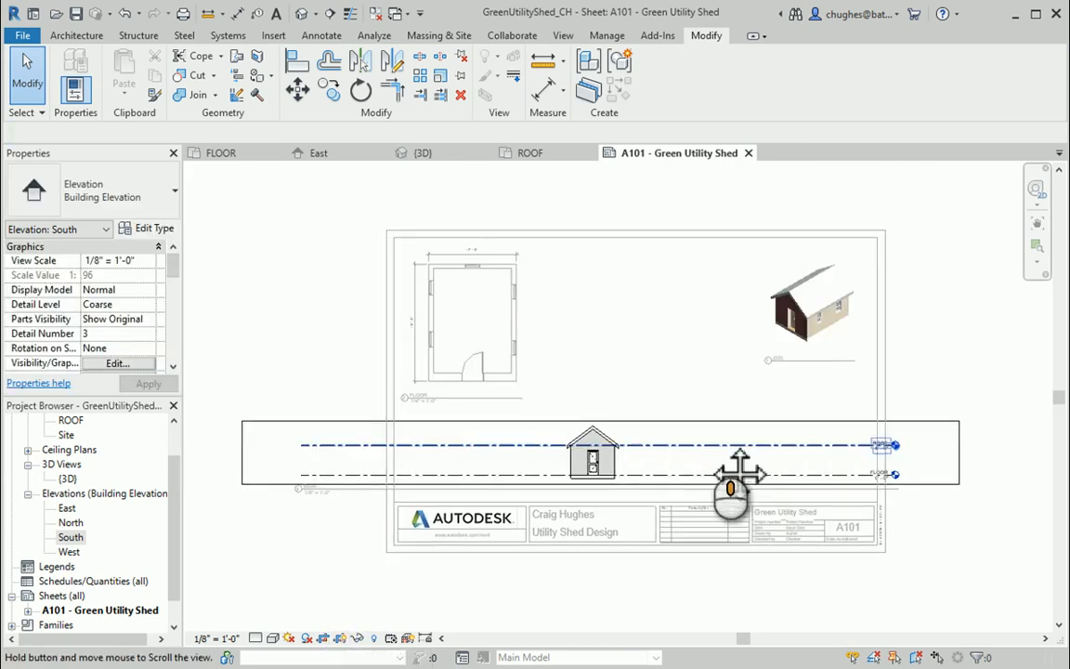
pyautogui.click(242, 454)
pyautogui.click(242, 453)
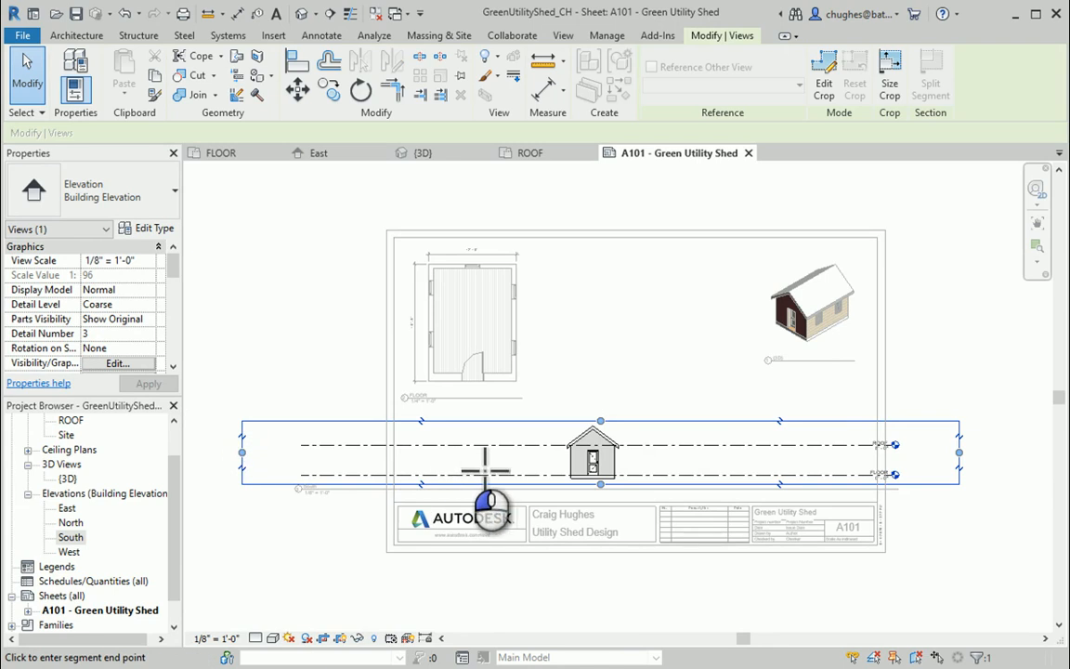
# Pull the South elevation's left and right crop edges in tight around the shed.
pyautogui.moveTo(519, 471); pyautogui.dragTo(574, 471)
pyautogui.moveTo(958, 457); pyautogui.dragTo(837, 464)
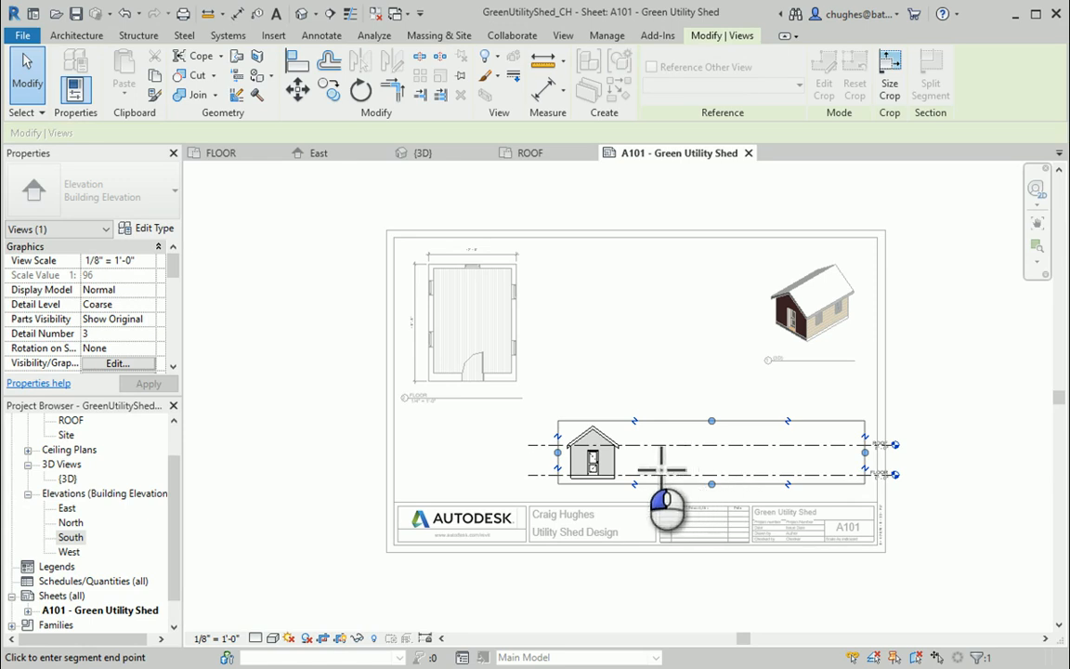
pyautogui.moveTo(662, 470); pyautogui.dragTo(638, 469)
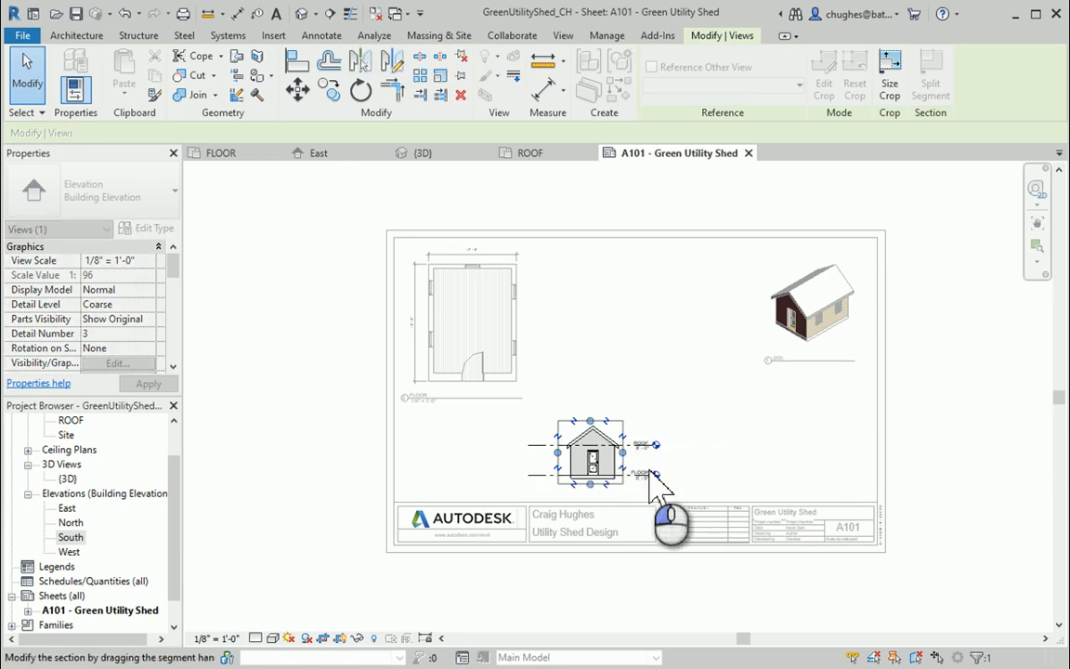
pyautogui.scroll(6, 590, 465)
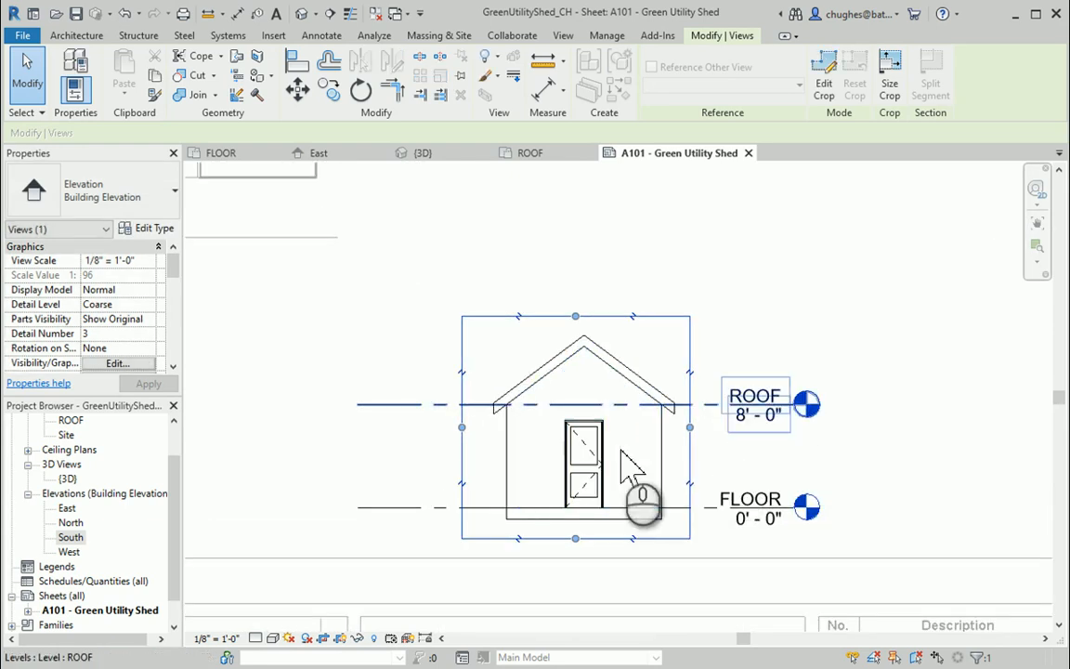
pyautogui.moveTo(464, 428); pyautogui.dragTo(497, 444)
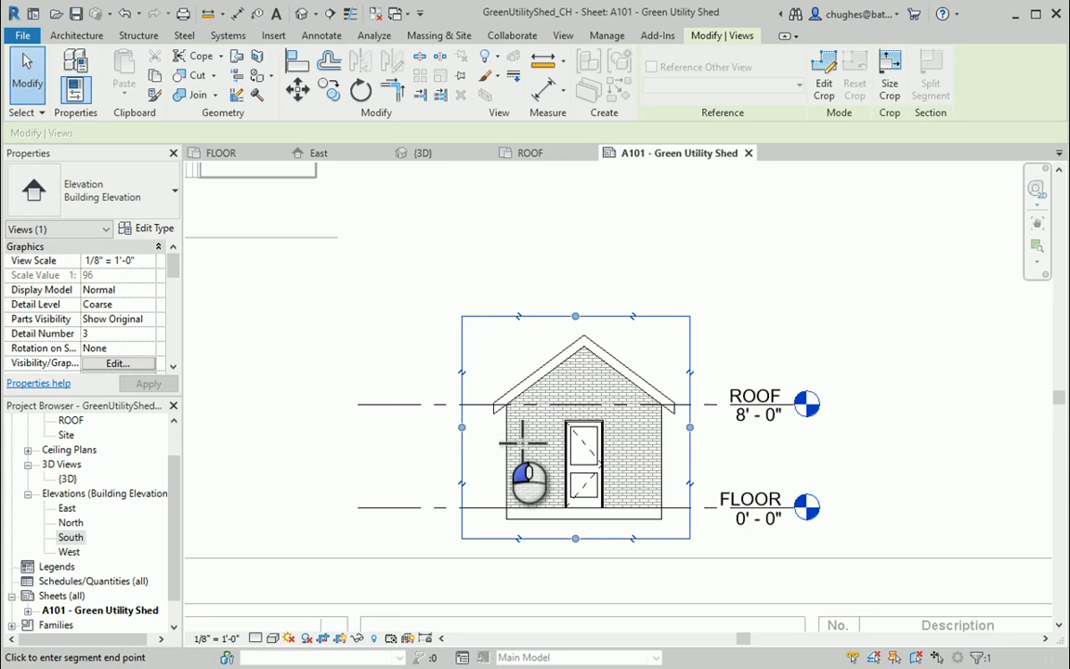
pyautogui.moveTo(494, 431)
pyautogui.mouseDown()
pyautogui.moveTo(505, 430)
pyautogui.moveTo(484, 443)
pyautogui.mouseUp()
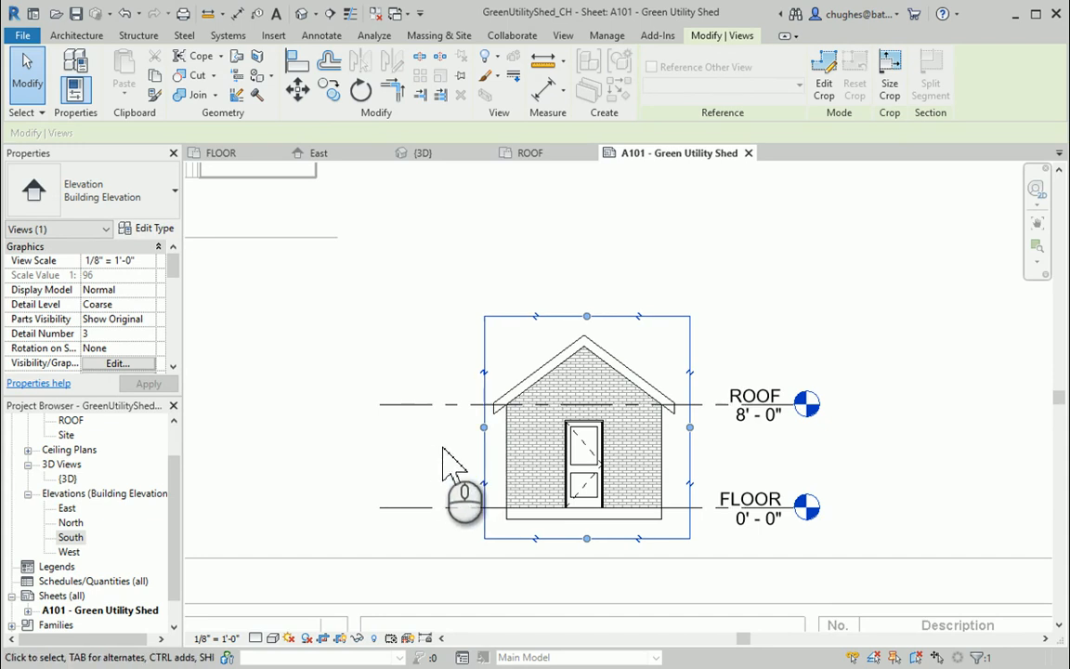
# Deactivate the South viewport, then reactivate it and select its crop boundary.
pyautogui.scroll(-3, 444, 462)
pyautogui.rightClick(625, 335)
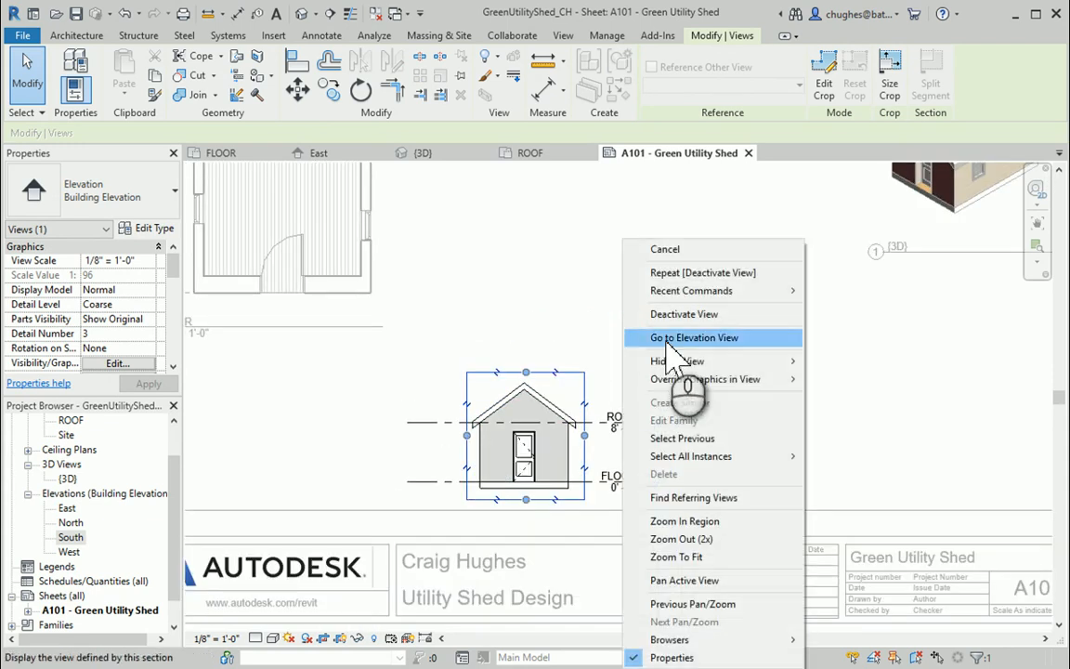
pyautogui.click(687, 314)
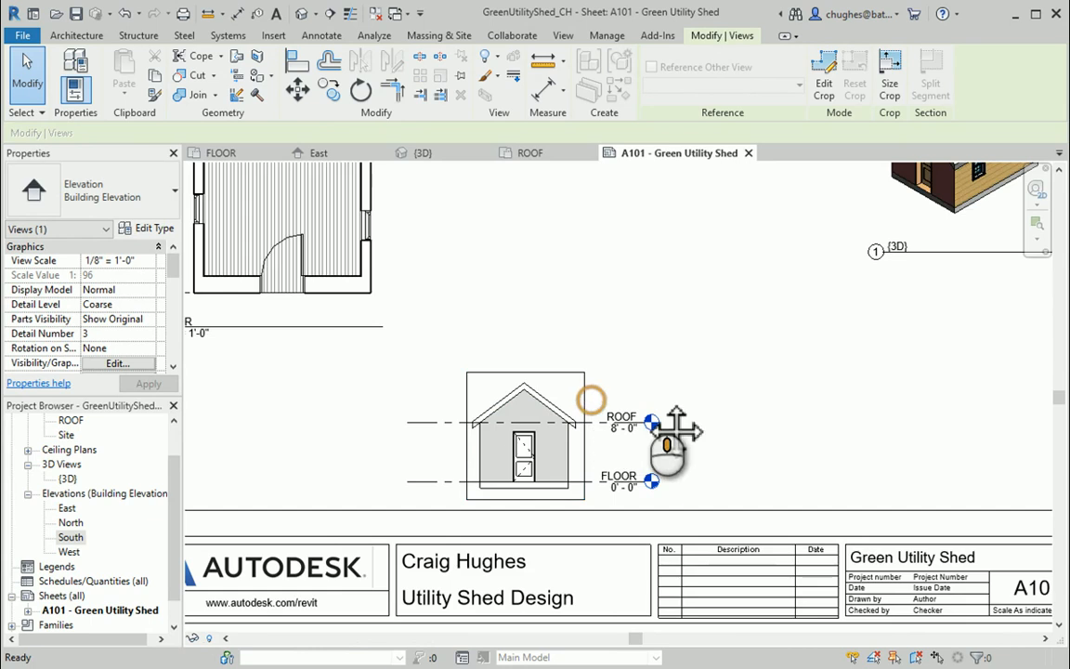
pyautogui.moveTo(677, 431); pyautogui.dragTo(711, 422, button='middle')
pyautogui.scroll(-1, 710, 421)
pyautogui.doubleClick(561, 383)
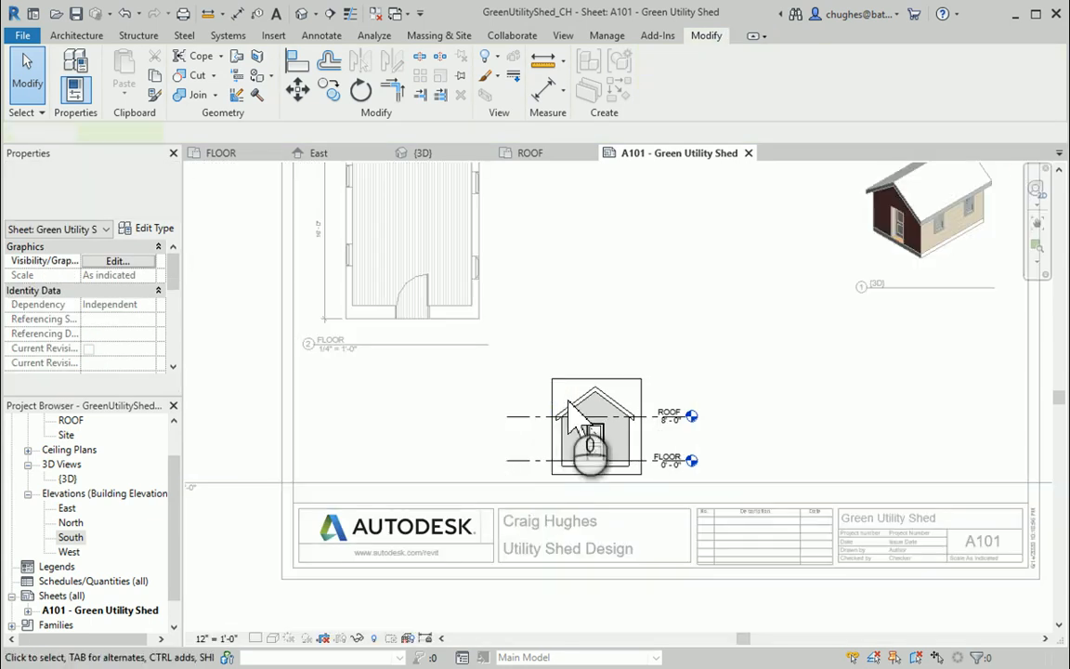
pyautogui.click(574, 418)
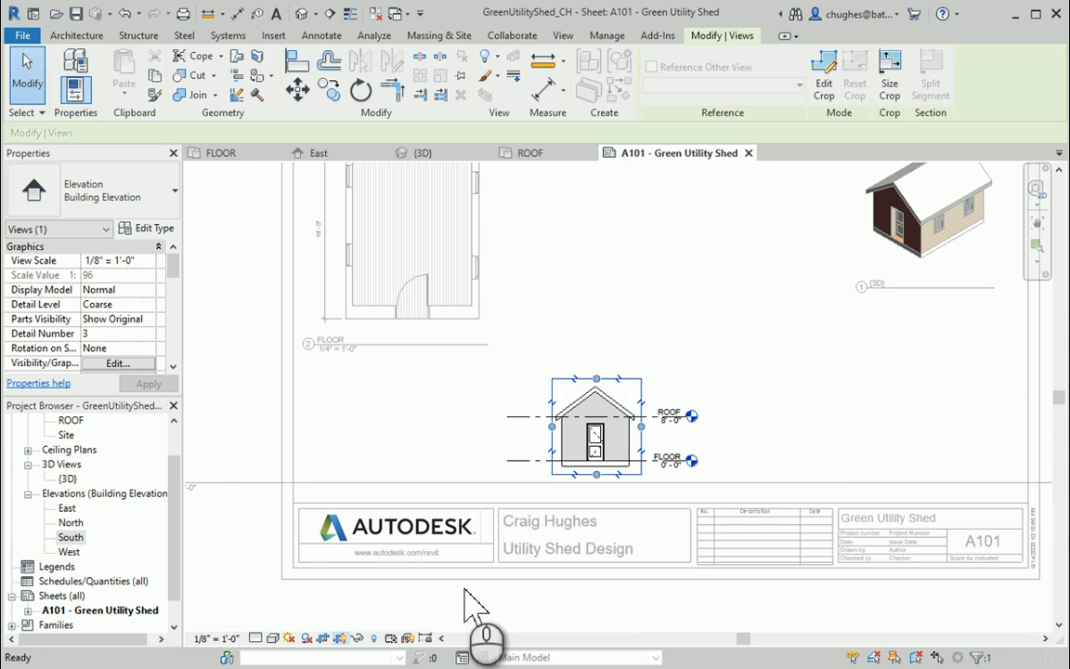
# Deactivate the South elevation and move its viewport left, directly under the FLOOR plan.
pyautogui.click(760, 342)
pyautogui.rightClick(755, 329)
pyautogui.click(751, 403)
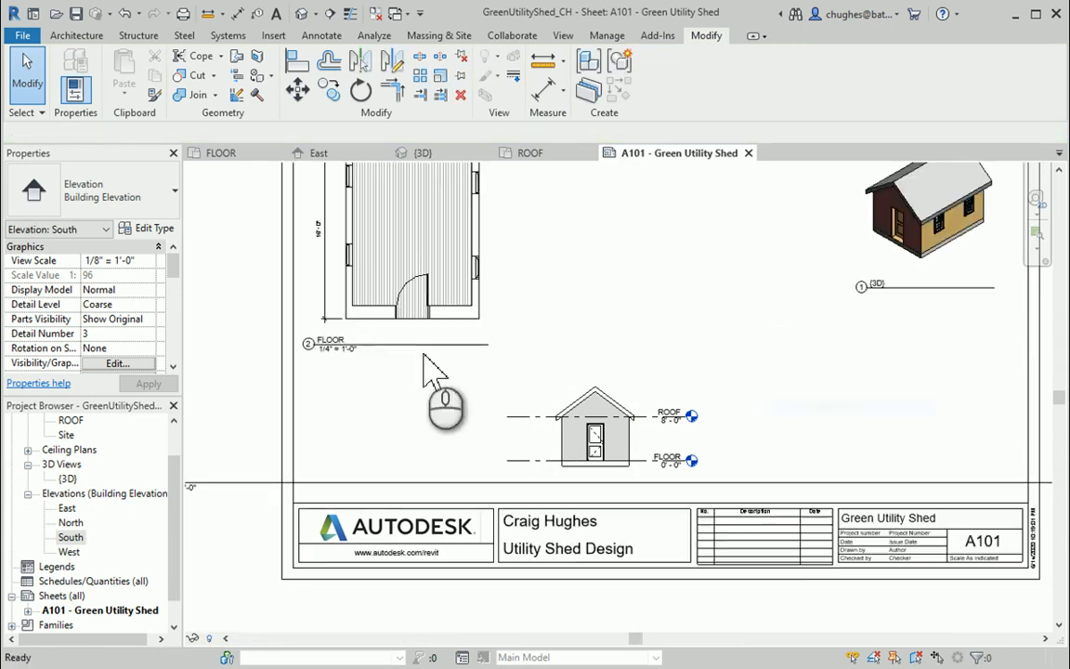
pyautogui.scroll(-1, 510, 368)
pyautogui.moveTo(511, 366); pyautogui.dragTo(595, 359, button='middle')
pyautogui.moveTo(623, 384); pyautogui.dragTo(462, 399)
pyautogui.click(273, 404)
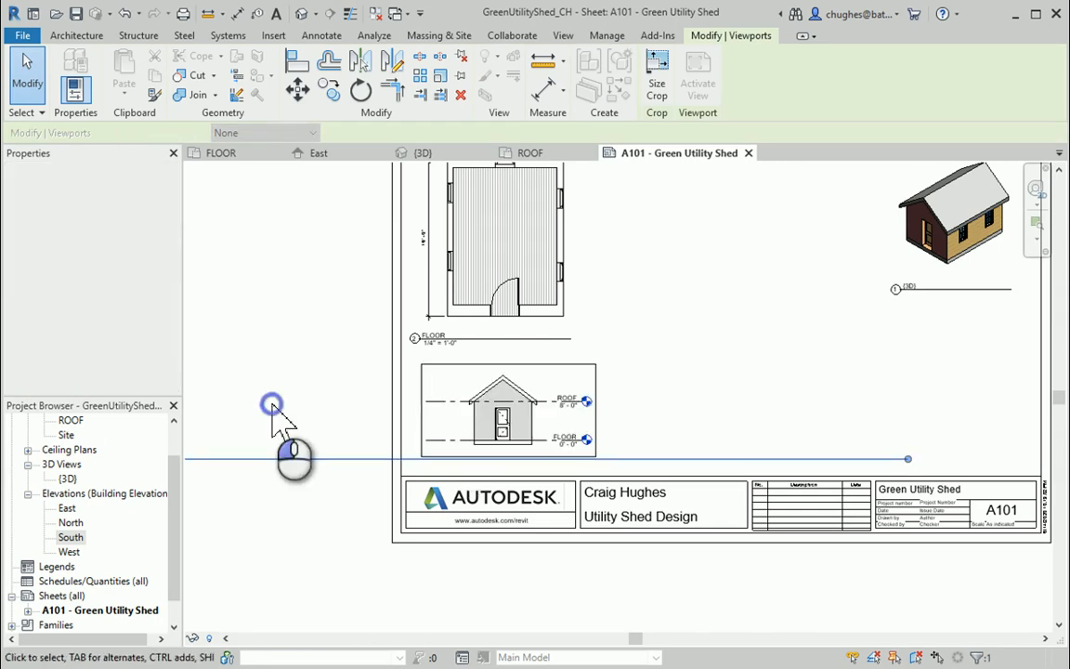
pyautogui.scroll(-1, 292, 386)
pyautogui.moveTo(388, 423); pyautogui.dragTo(345, 446, button='middle')
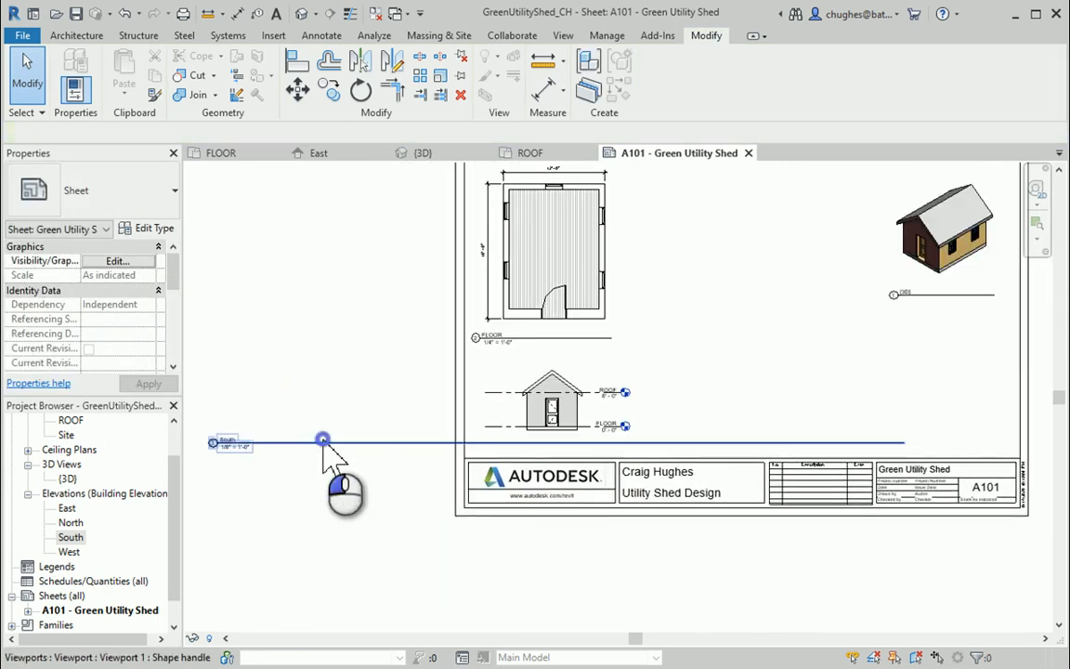
pyautogui.moveTo(316, 446); pyautogui.dragTo(599, 455)
pyautogui.moveTo(707, 375); pyautogui.dragTo(537, 382, button='middle')
pyautogui.scroll(-1, 462, 406)
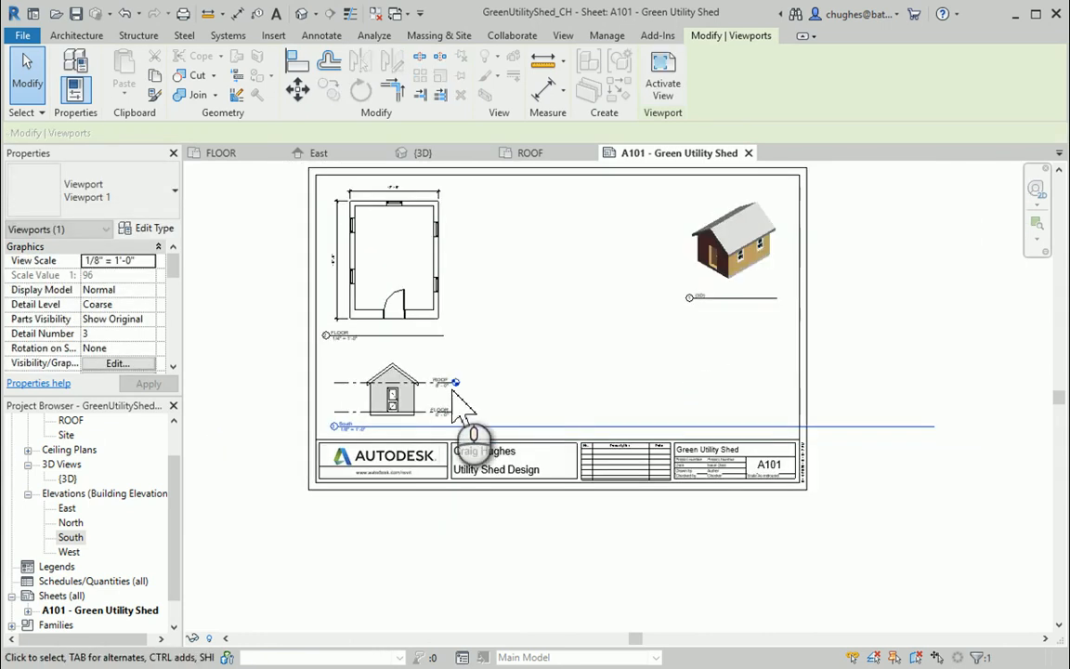
# Shorten the South elevation's title line to end past the drawing, then pick East elevation.
pyautogui.click(416, 389)
pyautogui.moveTo(936, 426); pyautogui.dragTo(477, 432)
pyautogui.click(560, 384)
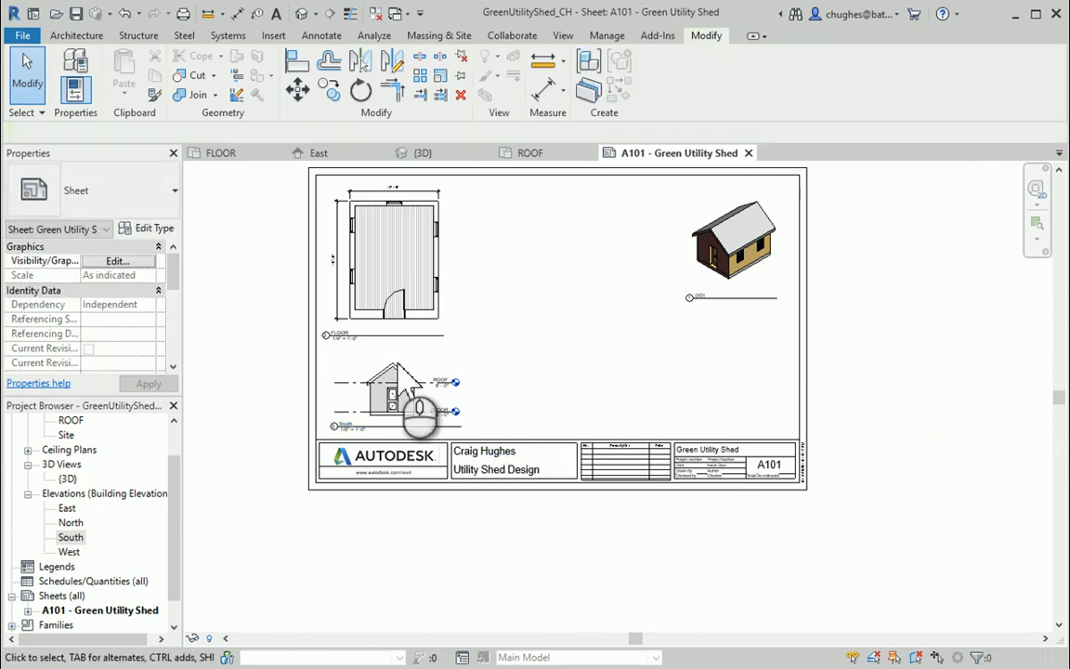
pyautogui.click(67, 509)
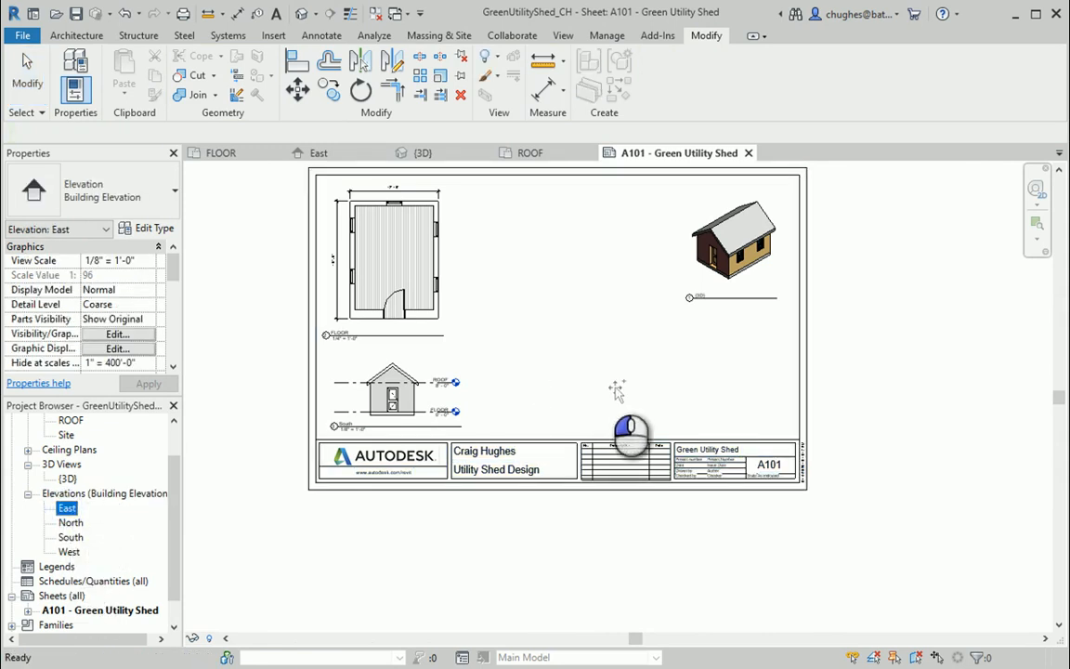
# Place the East elevation on sheet A101.
pyautogui.moveTo(602, 406); pyautogui.dragTo(604, 410)
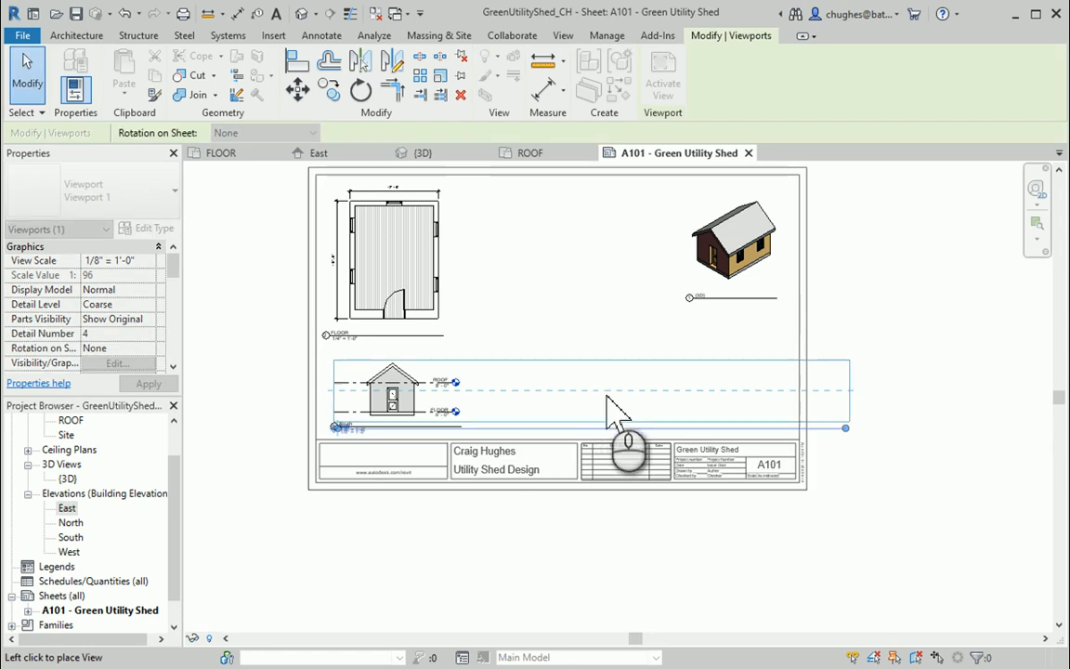
pyautogui.click(613, 381)
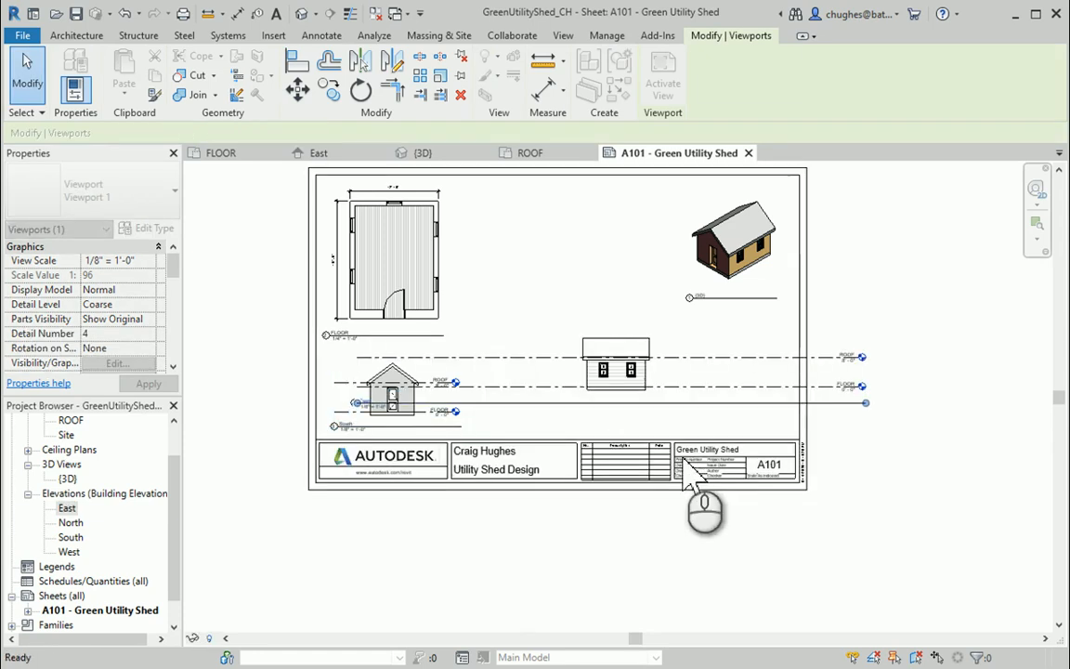
pyautogui.scroll(2, 642, 370)
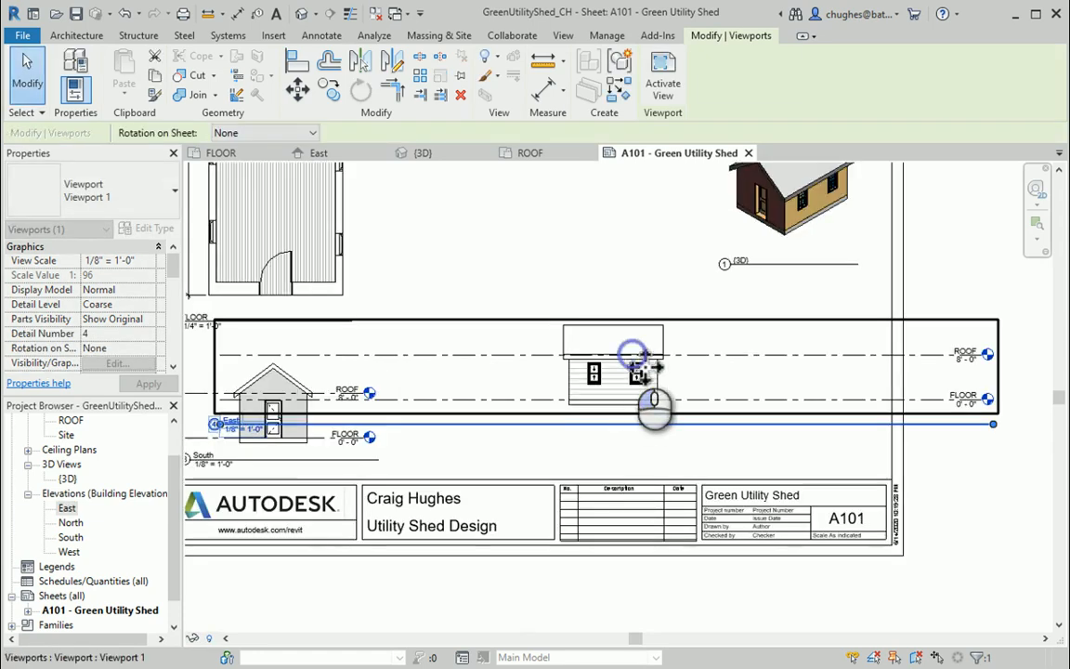
pyautogui.doubleClick(641, 367)
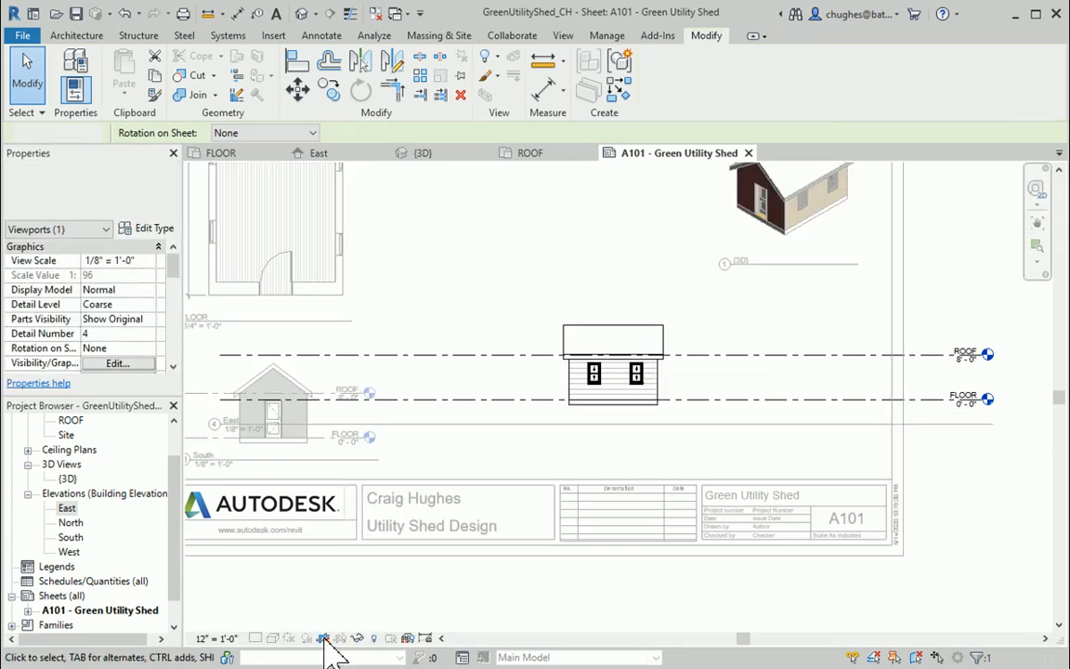
pyautogui.doubleClick(490, 401)
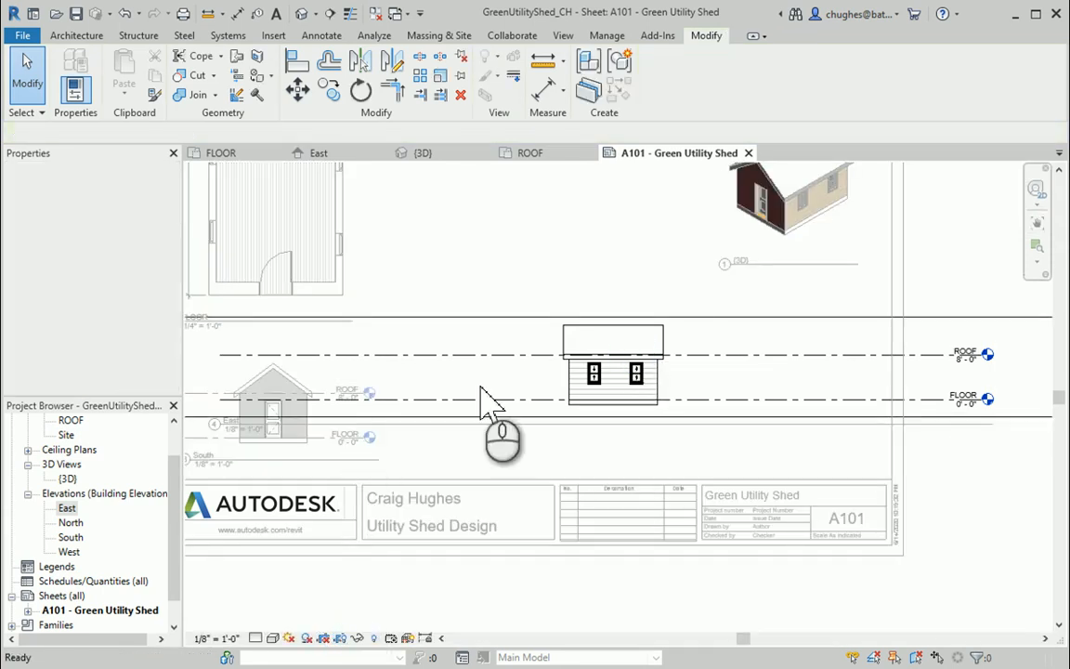
pyautogui.scroll(-2, 490, 401)
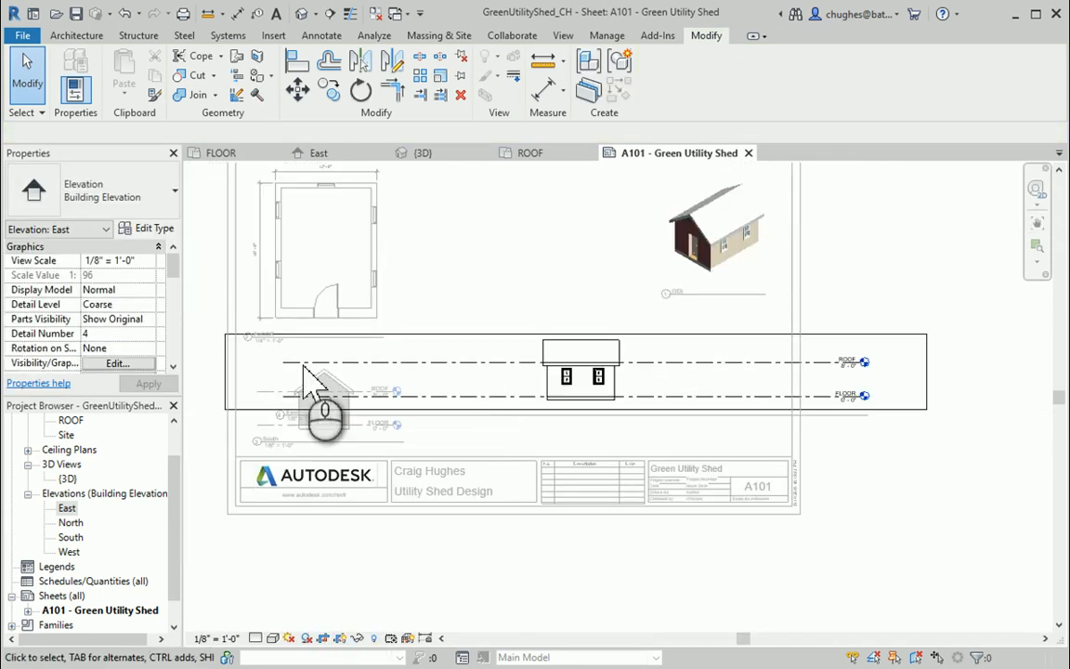
# Drag the East view's left and right crop edges in toward the shed.
pyautogui.click(224, 372)
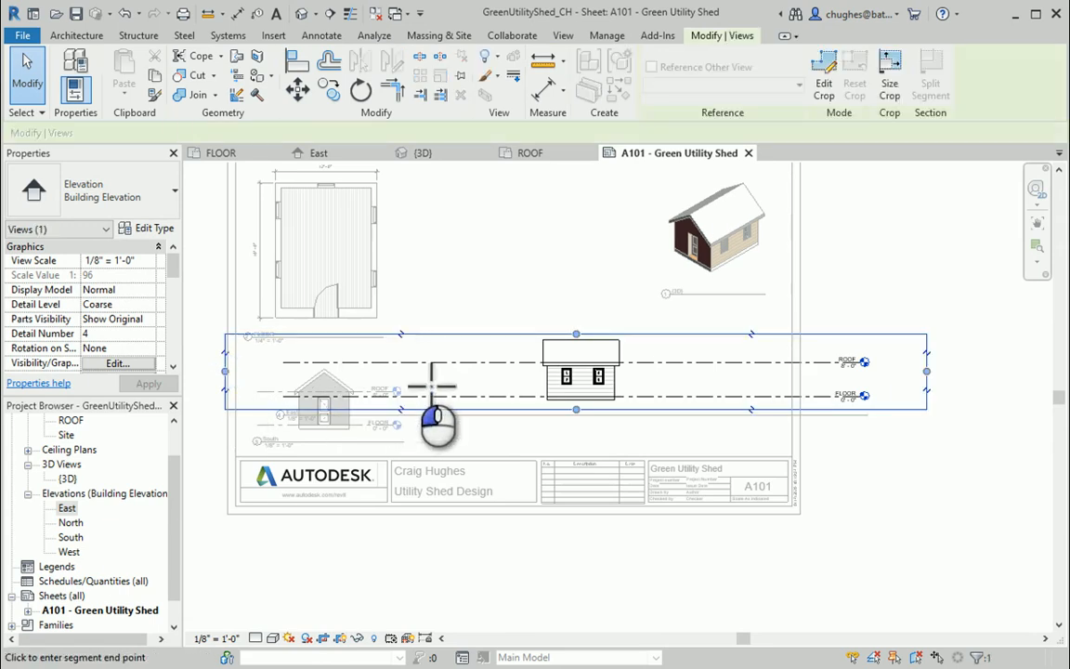
pyautogui.moveTo(546, 407); pyautogui.dragTo(547, 409)
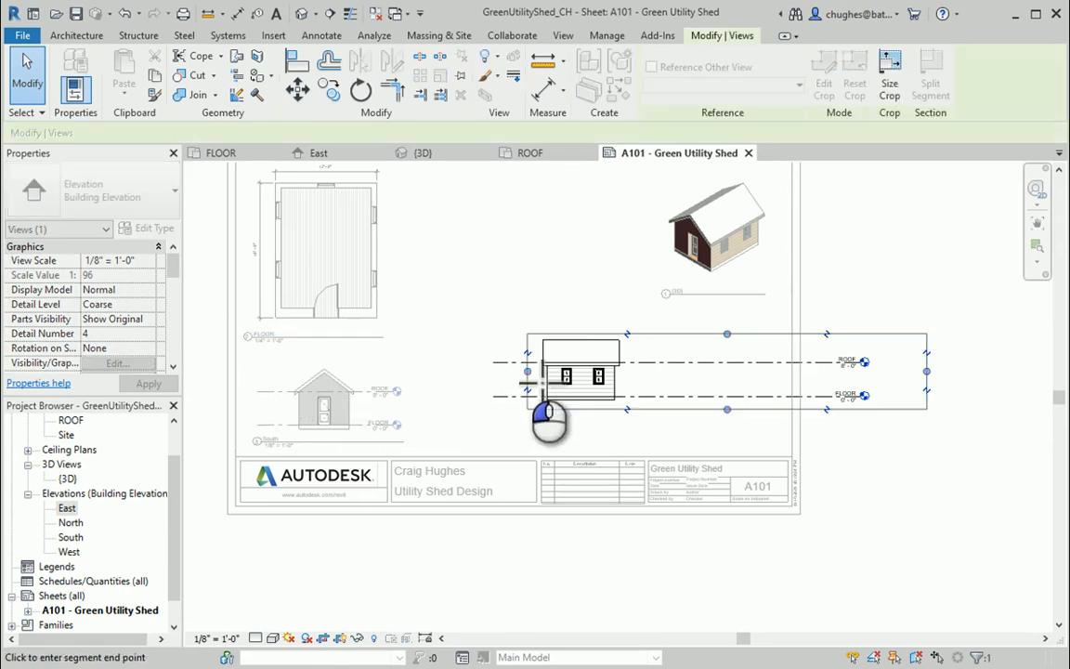
pyautogui.moveTo(922, 372); pyautogui.dragTo(643, 386)
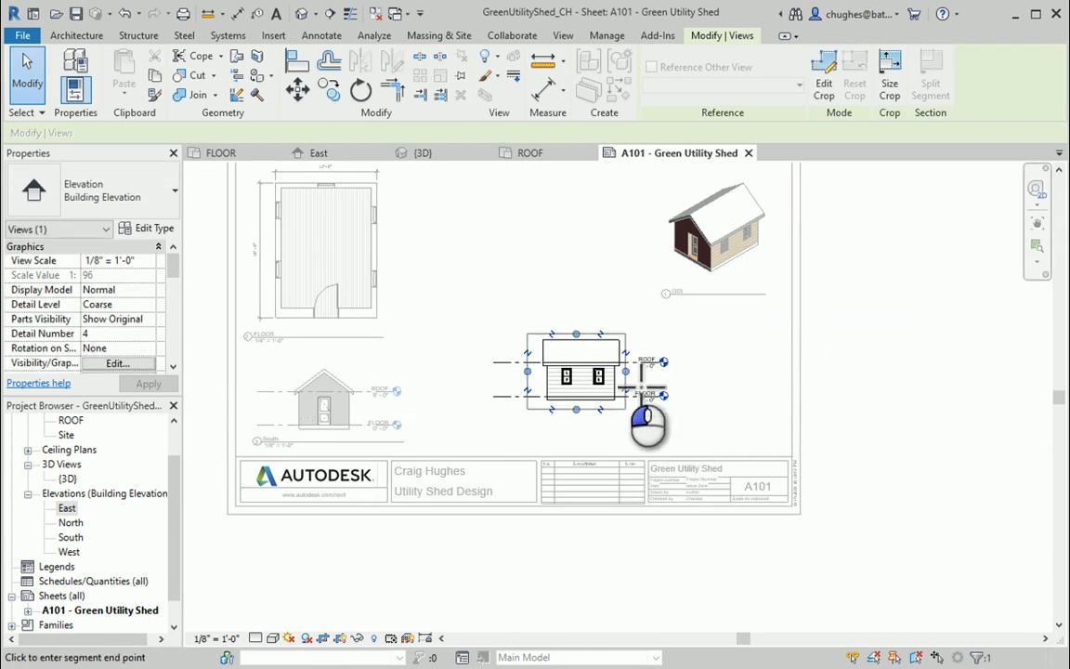
pyautogui.scroll(2, 558, 358)
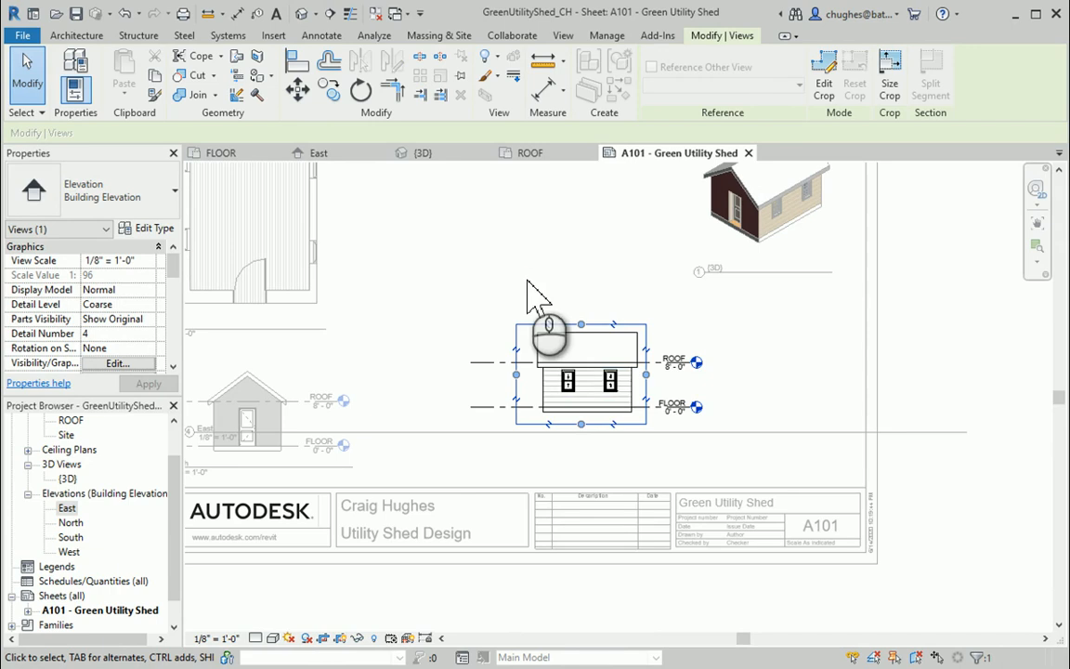
# Hide the East view's crop boundary and deactivate the view back to the sheet.
pyautogui.rightClick(529, 281)
pyautogui.click(505, 281)
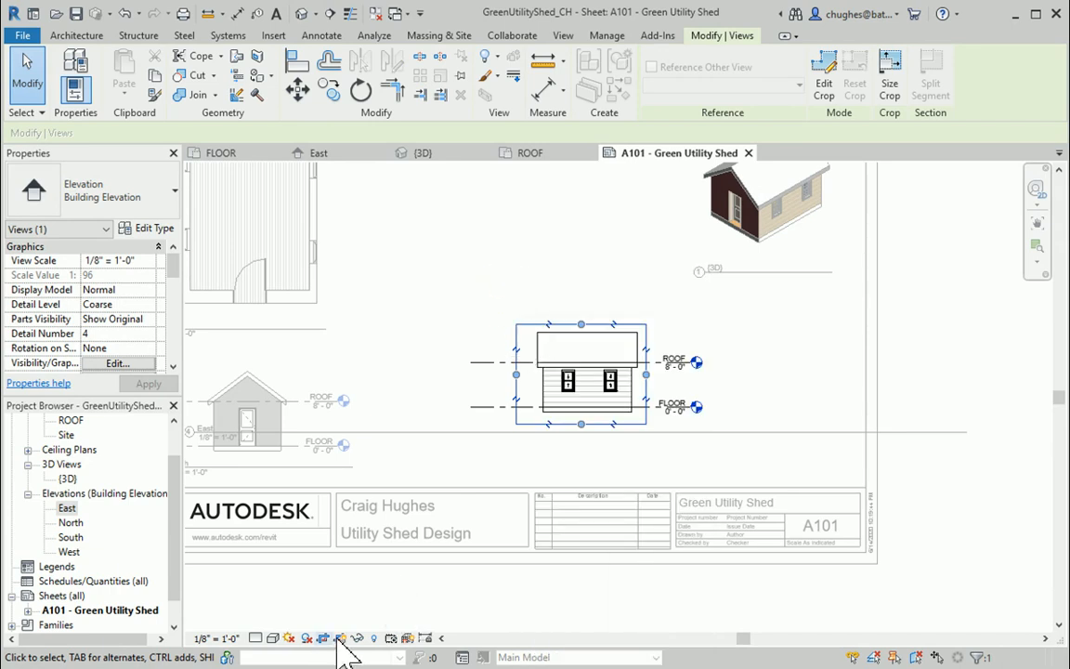
pyautogui.click(489, 282)
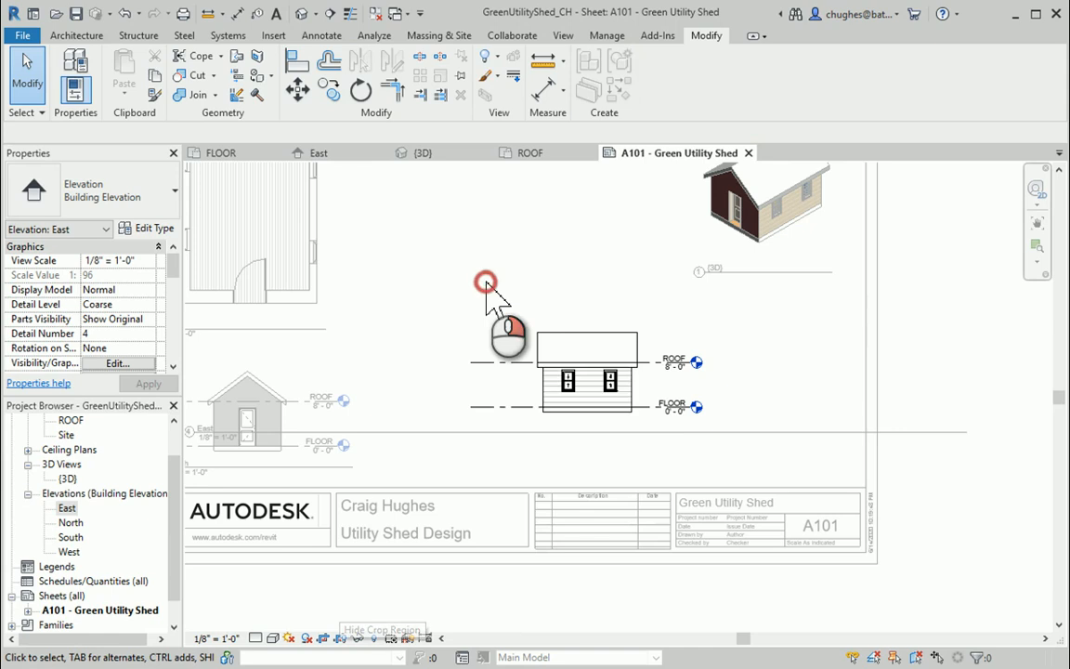
pyautogui.rightClick(489, 281)
pyautogui.click(534, 356)
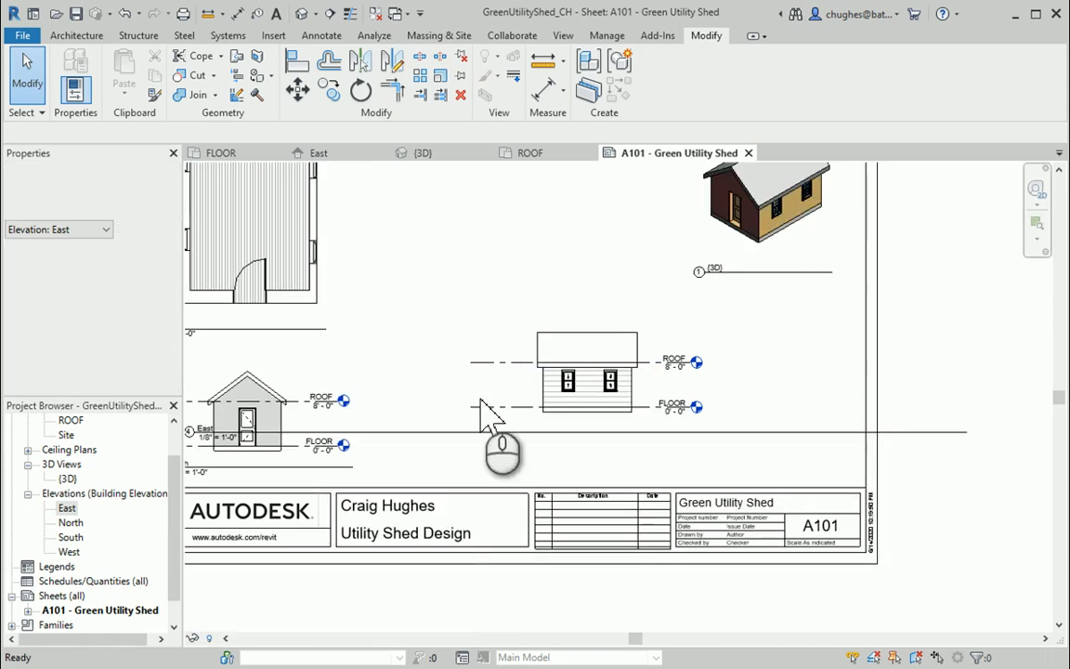
pyautogui.click(448, 432)
# Move the East elevation viewport so its levels line up with the South elevation.
pyautogui.moveTo(554, 395); pyautogui.dragTo(498, 429)
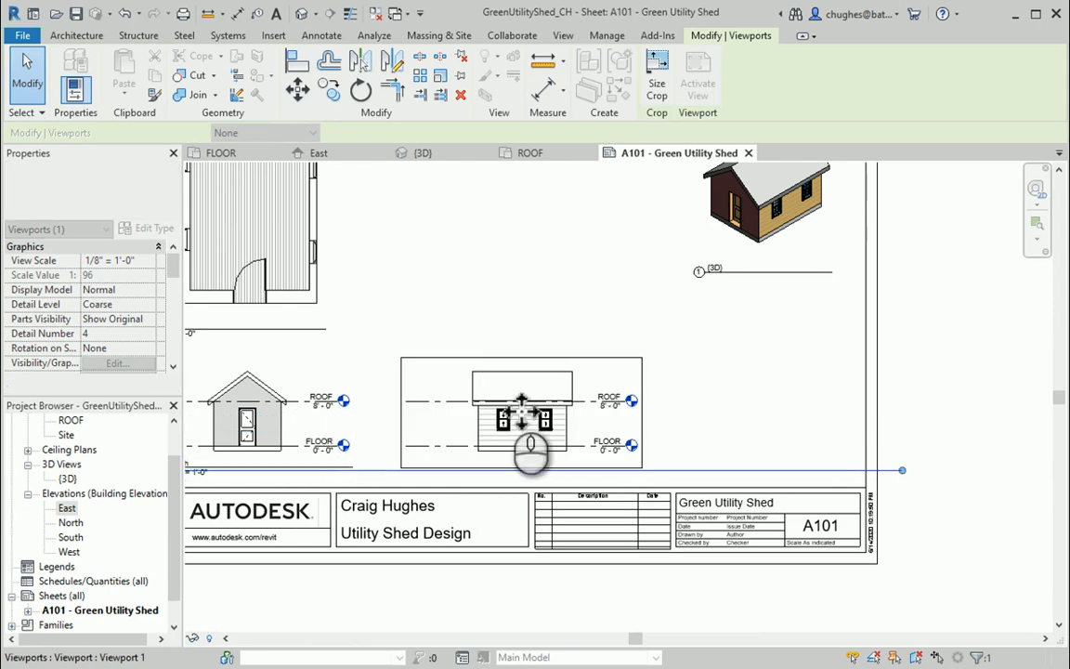
pyautogui.moveTo(523, 378); pyautogui.dragTo(525, 409)
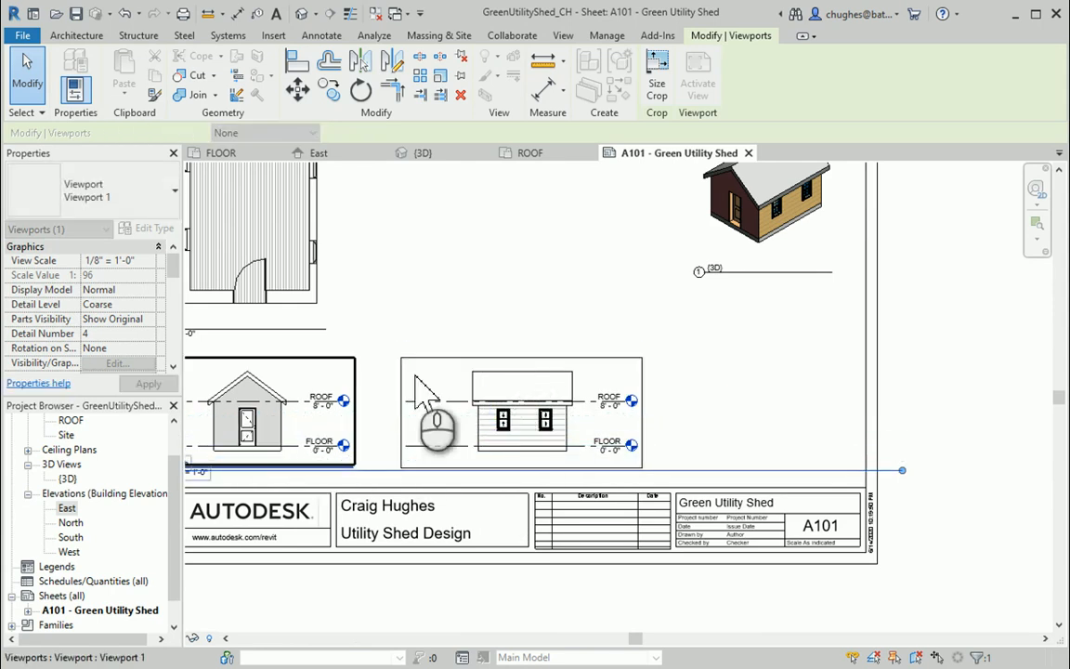
pyautogui.moveTo(471, 382); pyautogui.dragTo(628, 363, button='middle')
pyautogui.scroll(-1, 628, 368)
pyautogui.click(210, 411)
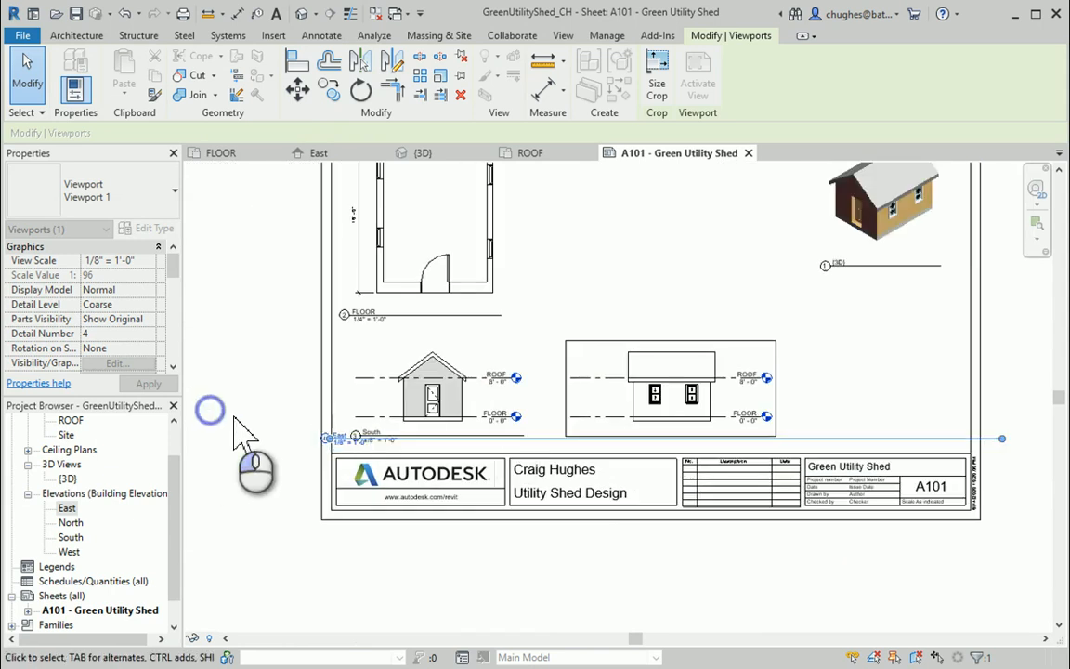
# Place the East view title under the elevation and shorten its title line.
pyautogui.moveTo(328, 439); pyautogui.dragTo(591, 455)
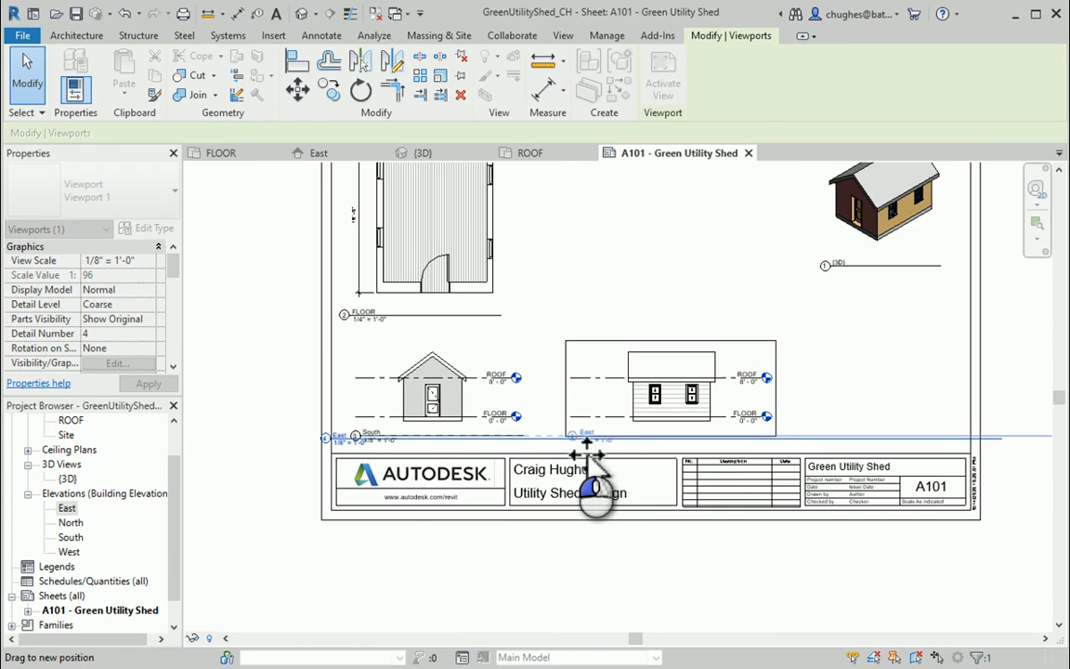
pyautogui.moveTo(587, 456); pyautogui.dragTo(587, 454)
pyautogui.moveTo(638, 407); pyautogui.dragTo(507, 406, button='middle')
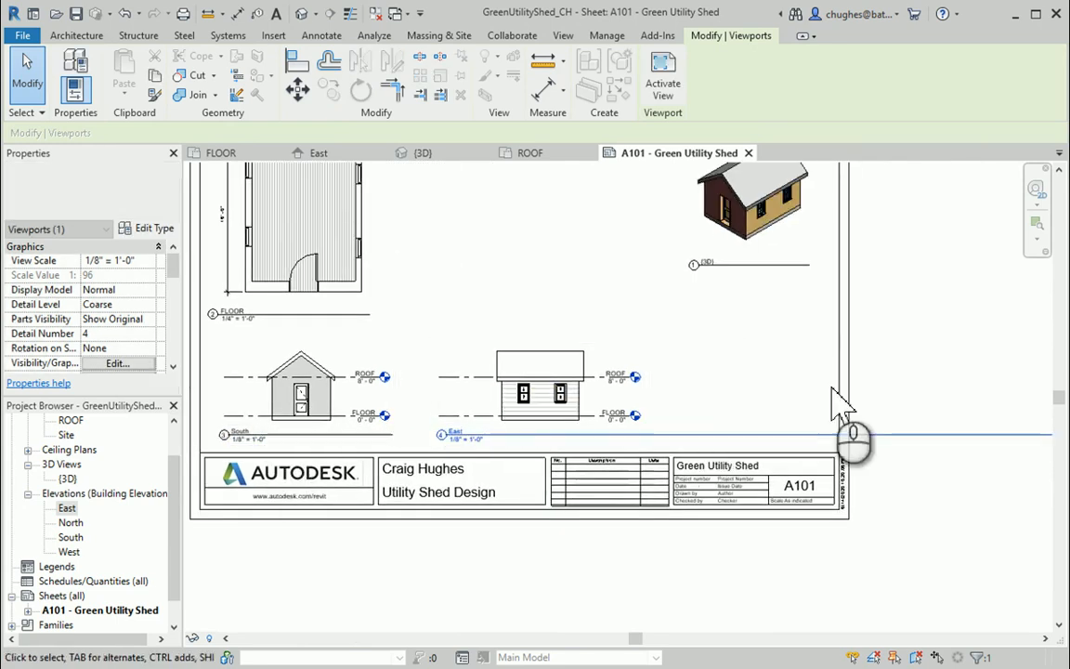
pyautogui.moveTo(755, 380); pyautogui.dragTo(605, 373, button='middle')
pyautogui.scroll(-1, 604, 374)
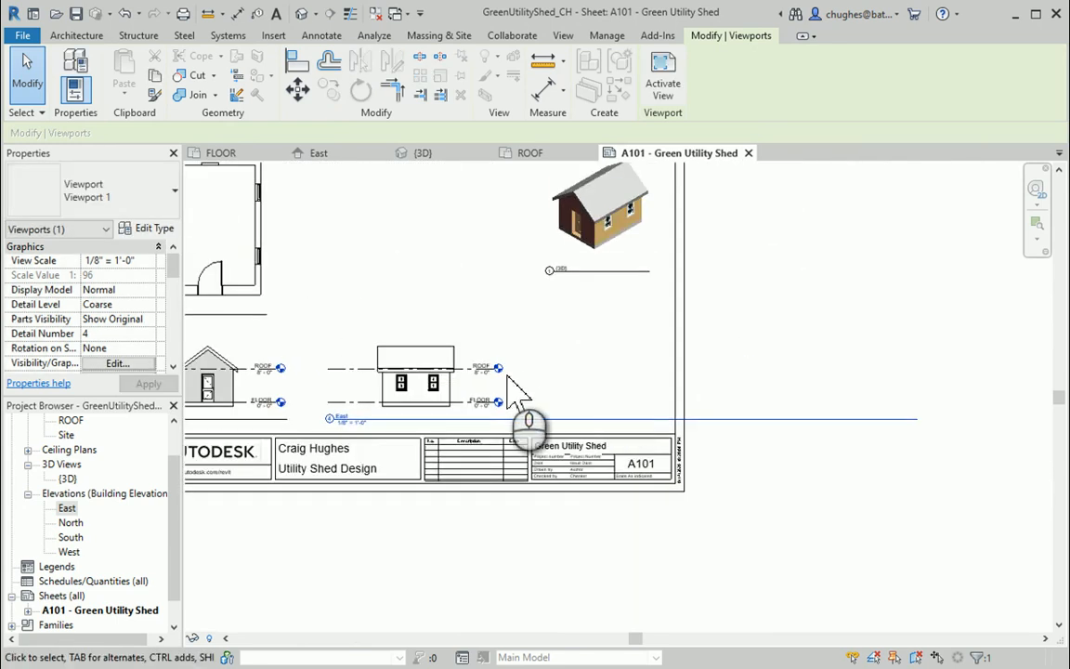
pyautogui.moveTo(917, 419); pyautogui.dragTo(520, 425)
pyautogui.click(770, 354)
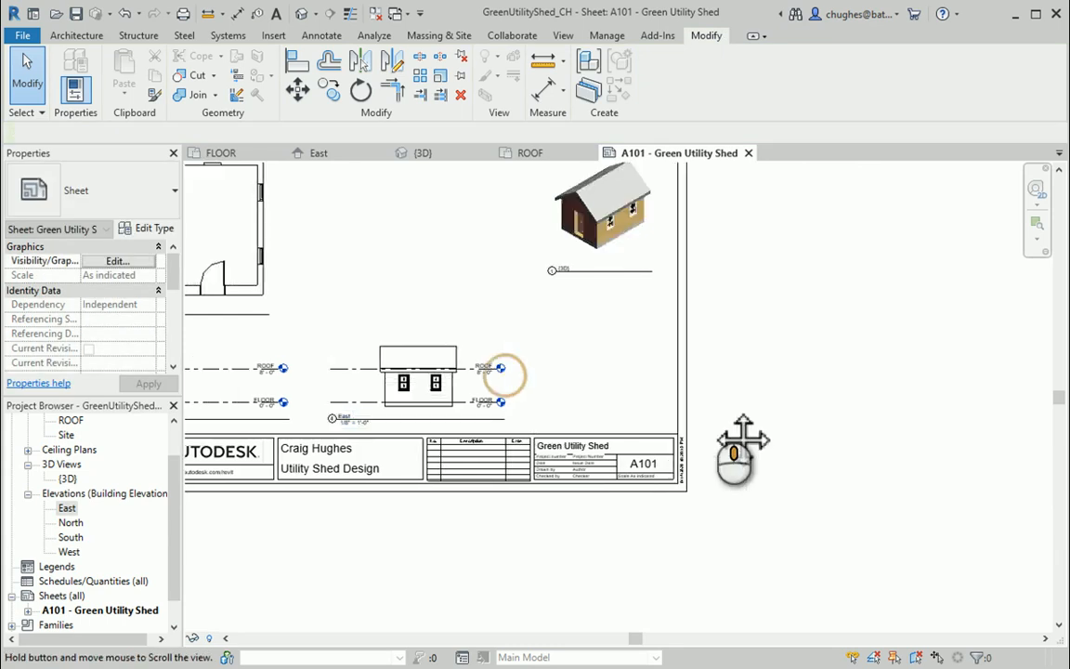
pyautogui.scroll(-2, 566, 335)
pyautogui.scroll(2, 561, 346)
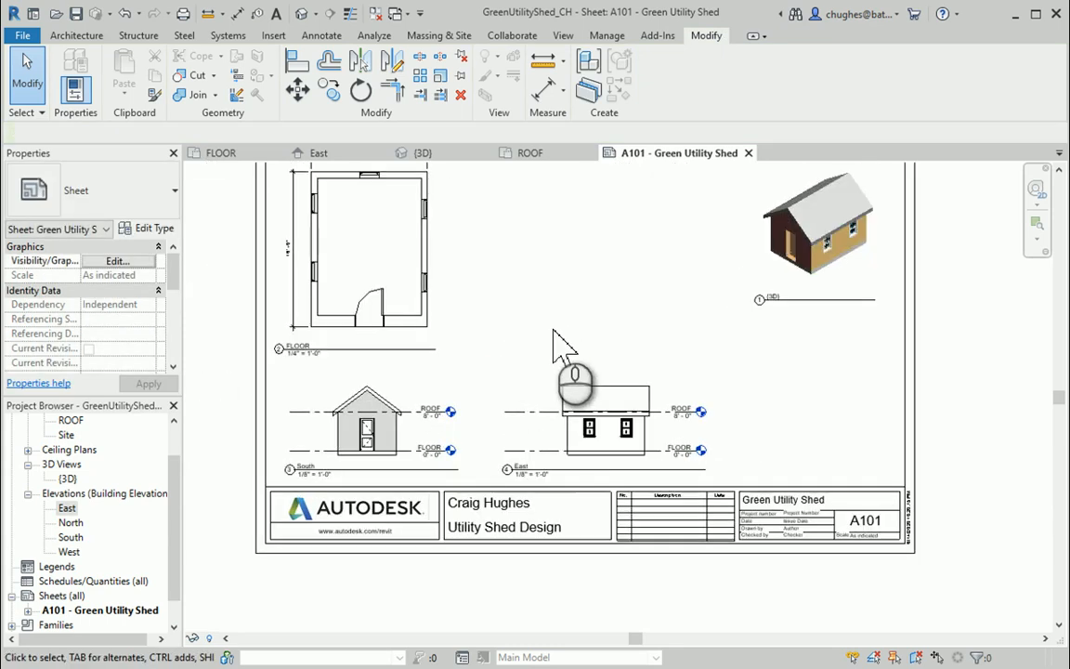
# Show the East view's crop region, pull its left edge closer to the shed, and deactivate.
pyautogui.doubleClick(571, 439)
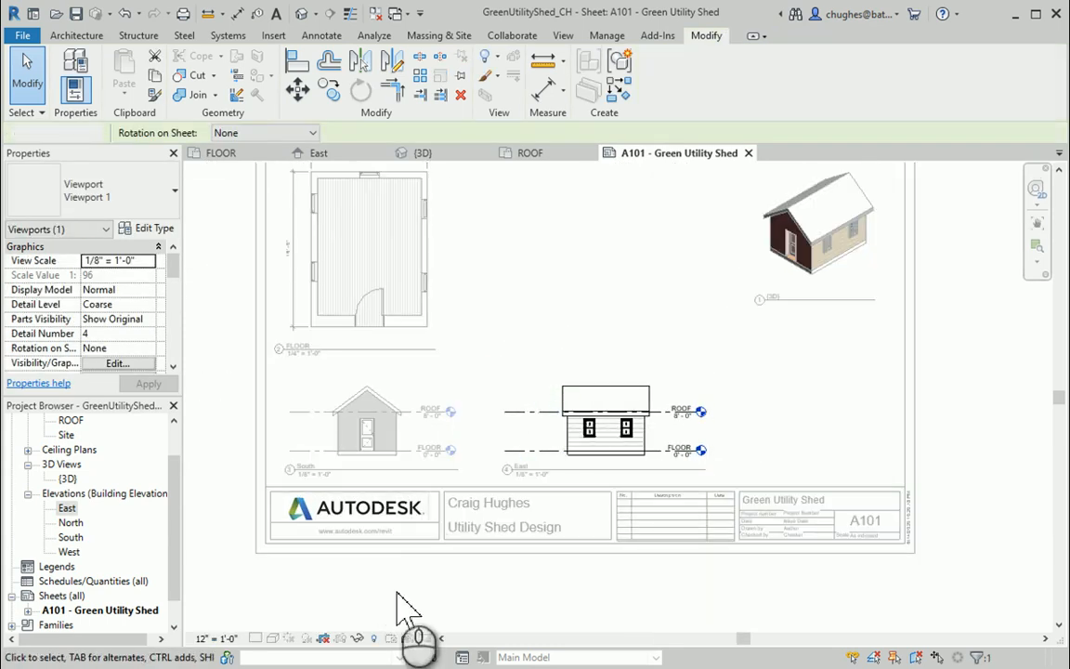
pyautogui.click(342, 639)
pyautogui.scroll(2, 557, 430)
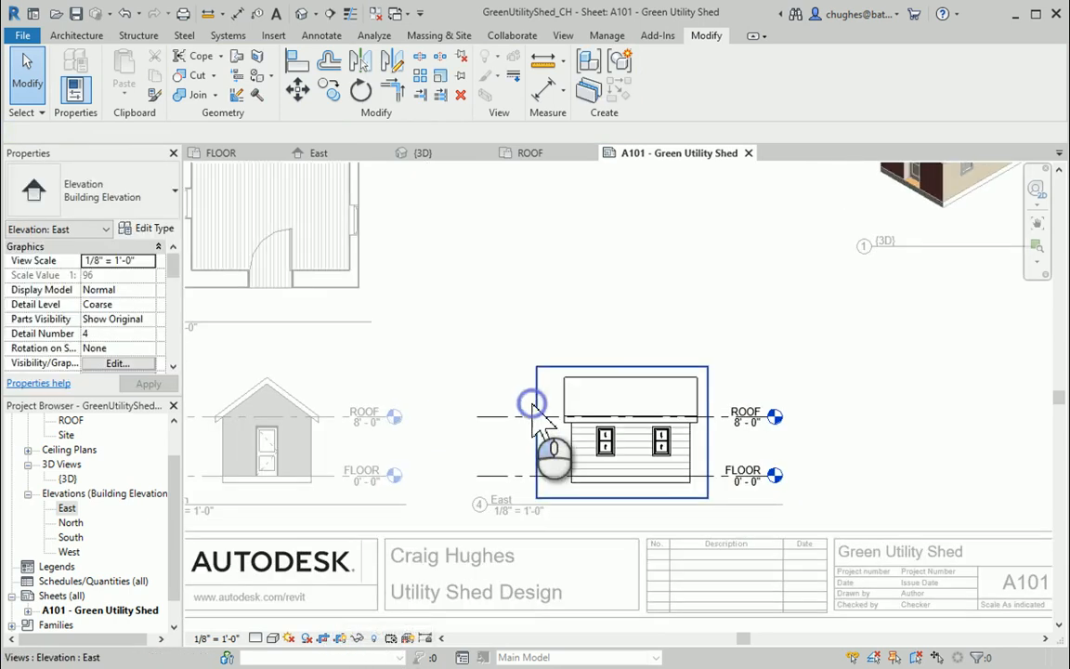
pyautogui.click(536, 408)
pyautogui.click(537, 432)
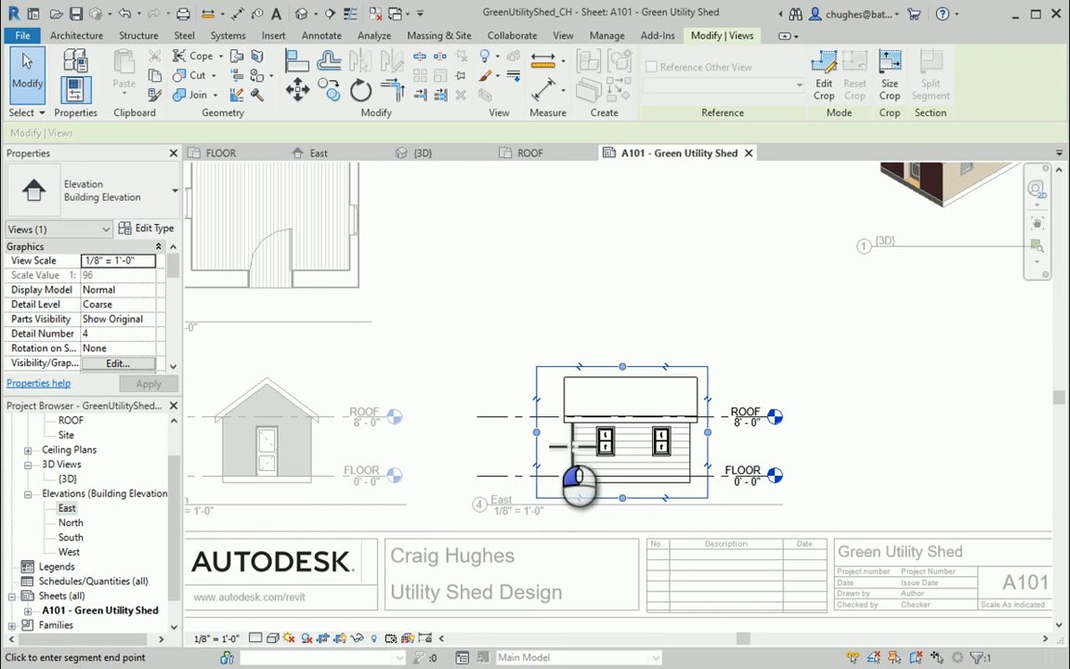
pyautogui.moveTo(577, 447); pyautogui.dragTo(559, 432)
pyautogui.rightClick(504, 330)
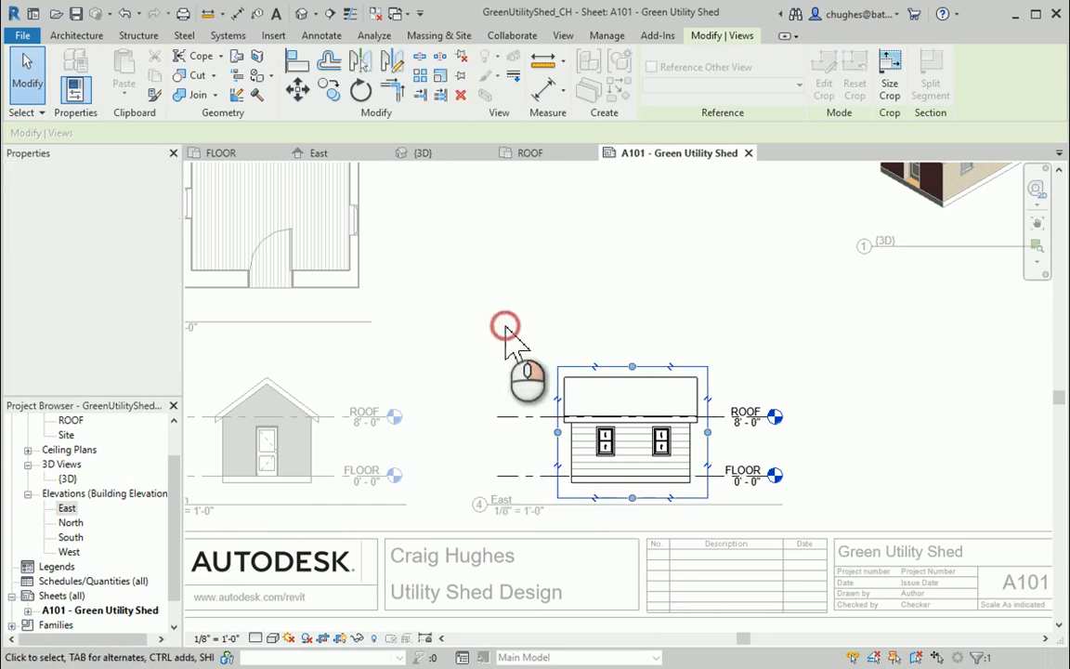
pyautogui.click(527, 316)
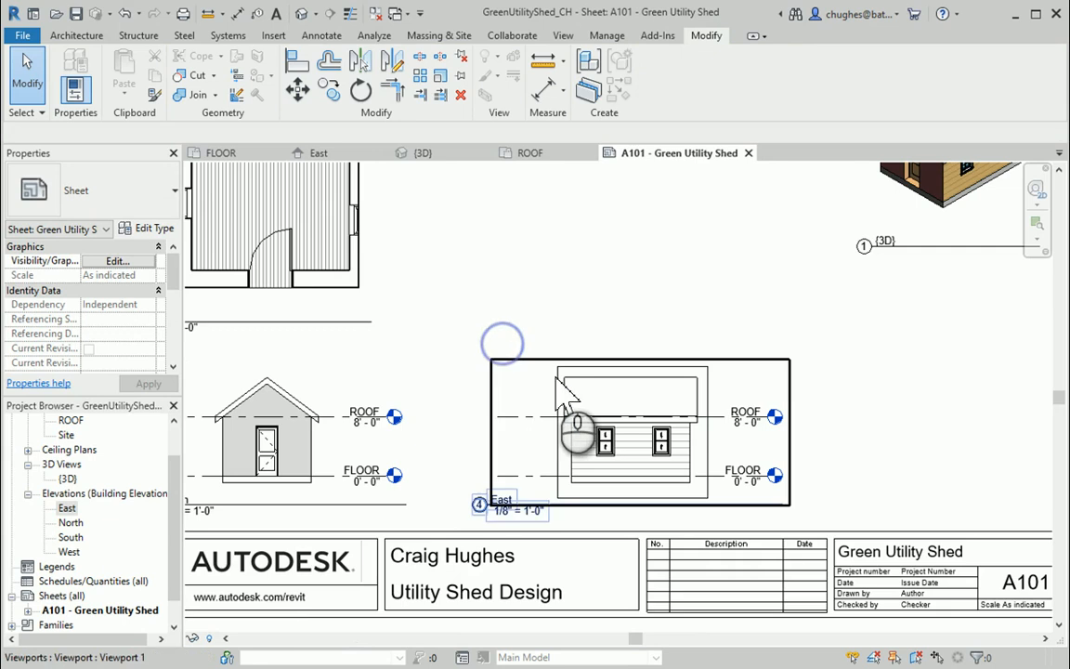
# Reactivate the East view, hide its crop region, and deactivate it again.
pyautogui.click(550, 443)
pyautogui.doubleClick(541, 434)
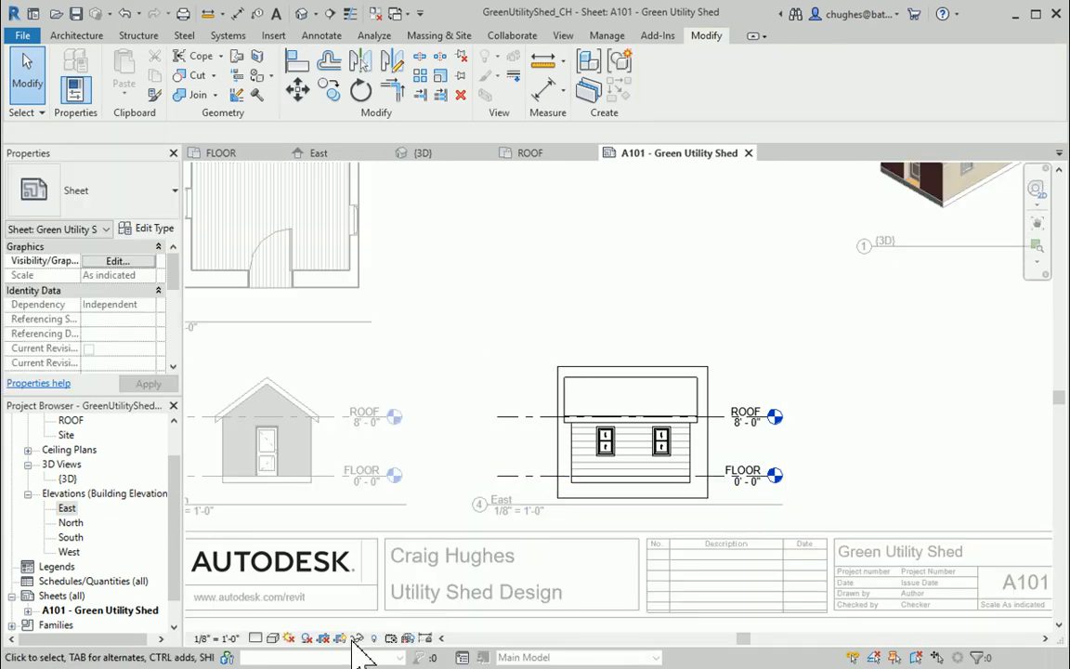
pyautogui.click(341, 640)
pyautogui.rightClick(569, 274)
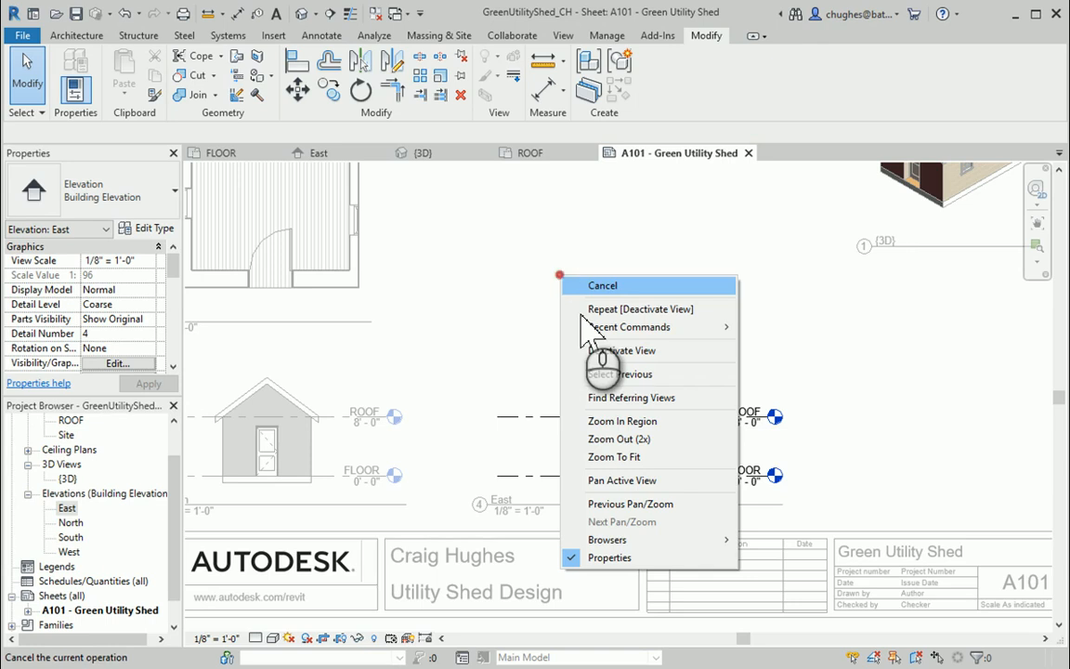
pyautogui.click(590, 349)
pyautogui.scroll(-2, 530, 300)
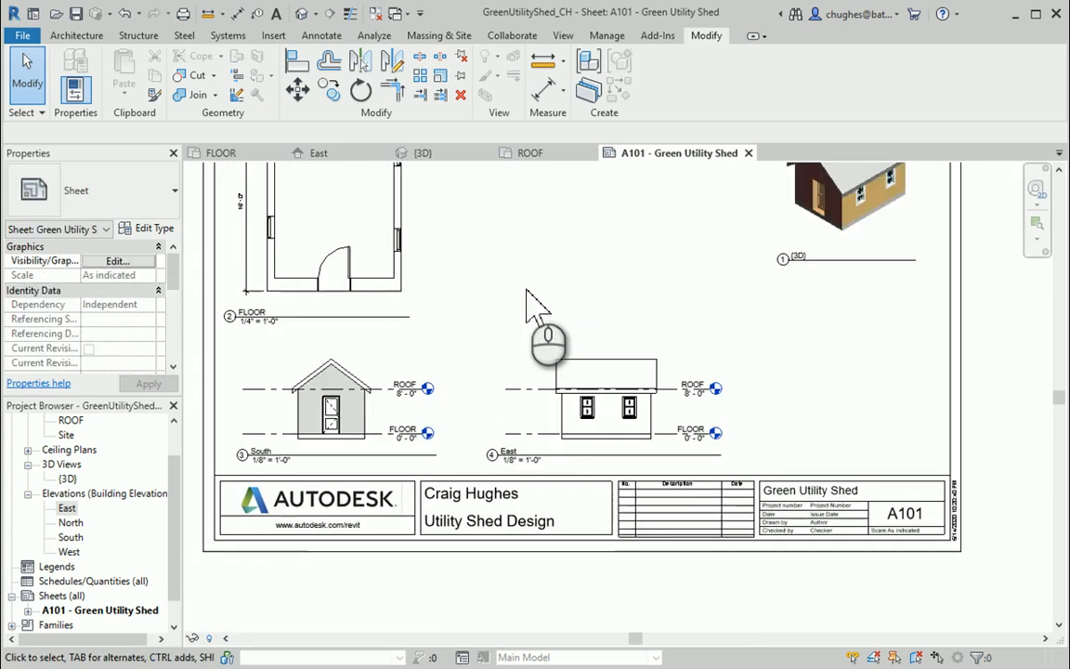
pyautogui.moveTo(527, 290); pyautogui.dragTo(578, 353, button='middle')
pyautogui.scroll(-1, 537, 380)
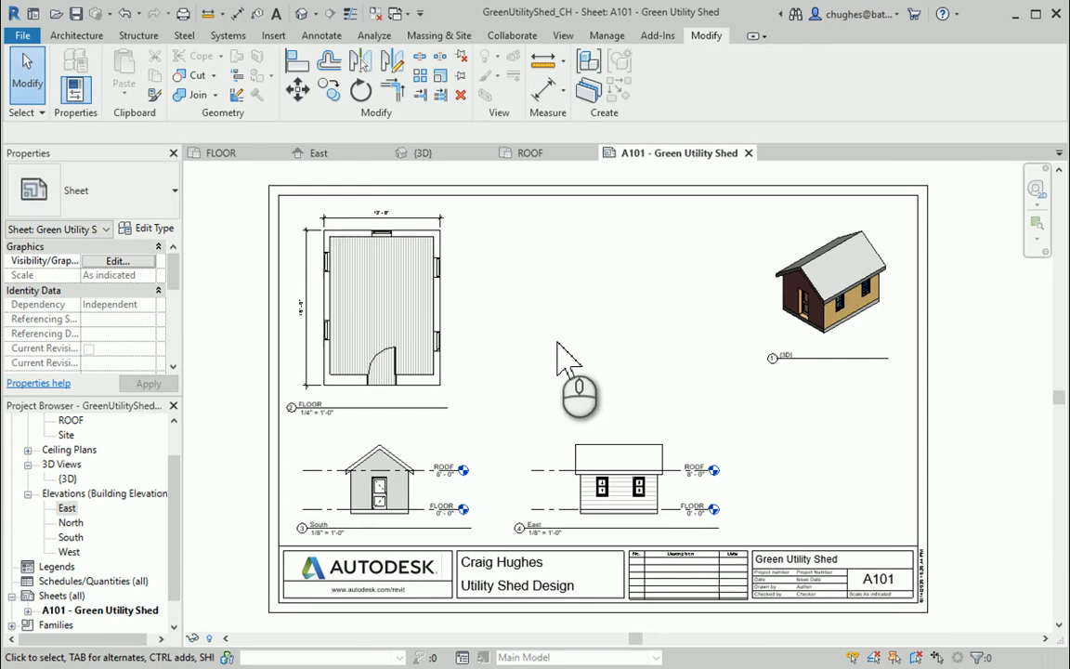